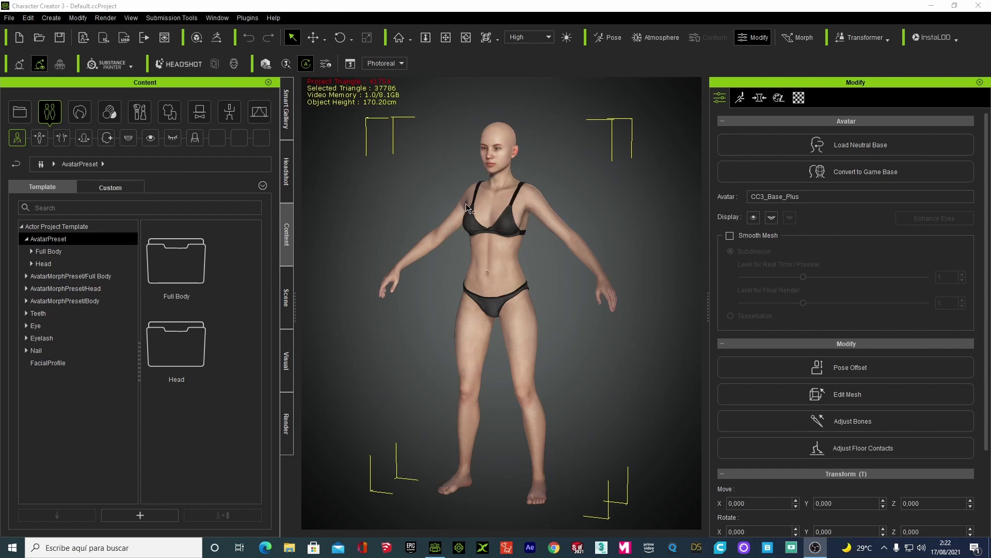
Frame the base avatar's head and upper body front-on in the viewport.
left_click(446, 37)
left_click_drag(404, 185, 489, 184)
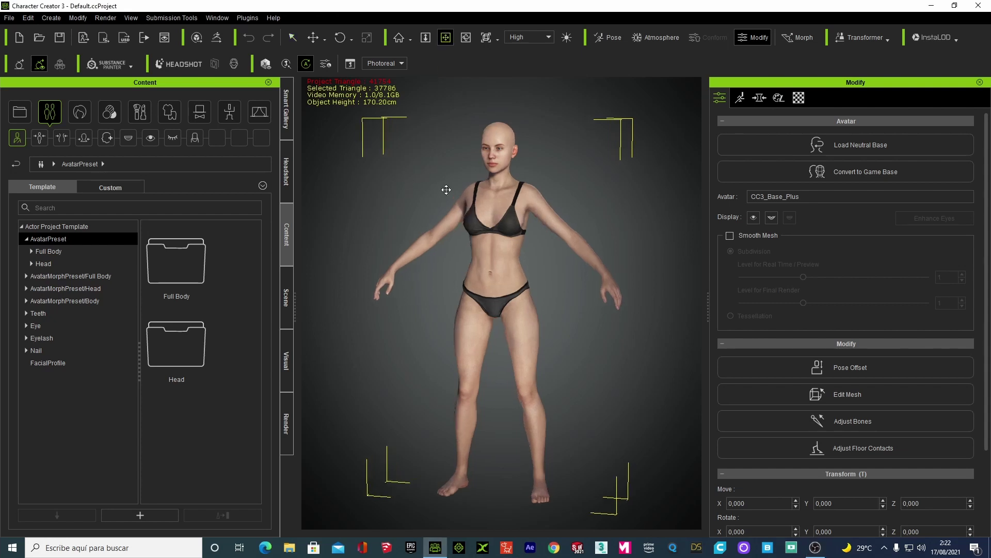
scroll(496, 187, "up", 5)
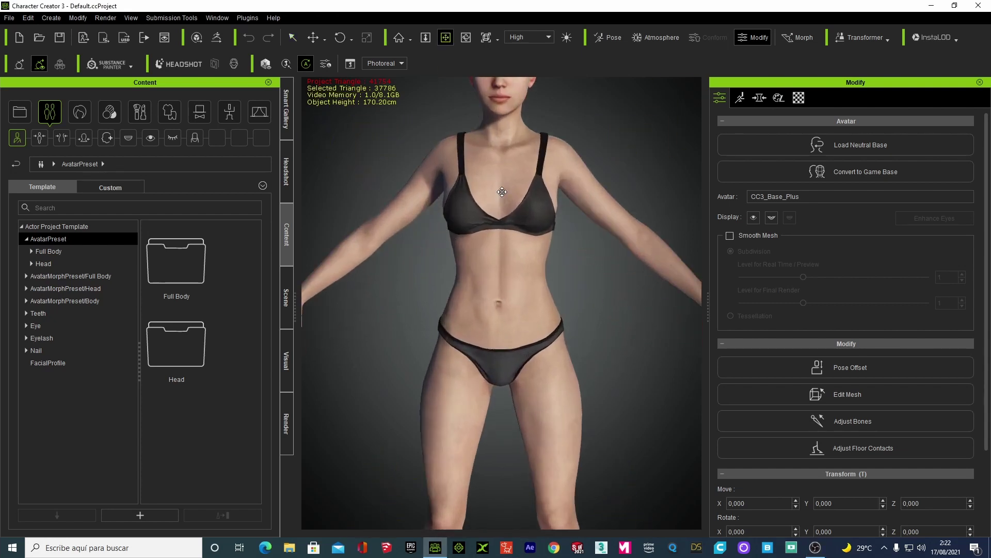
mouse_move(502, 192)
left_mouse_down()
mouse_move(495, 268)
mouse_move(504, 260)
left_mouse_up()
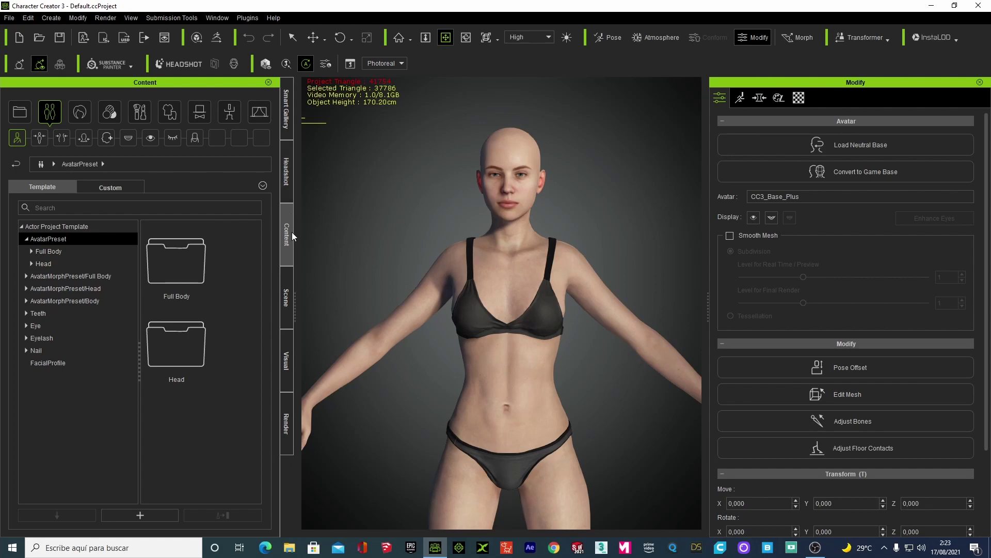
Apply the CC3_Base Male preset from Full Body > Repack for CC3+ to the avatar.
left_click(32, 251)
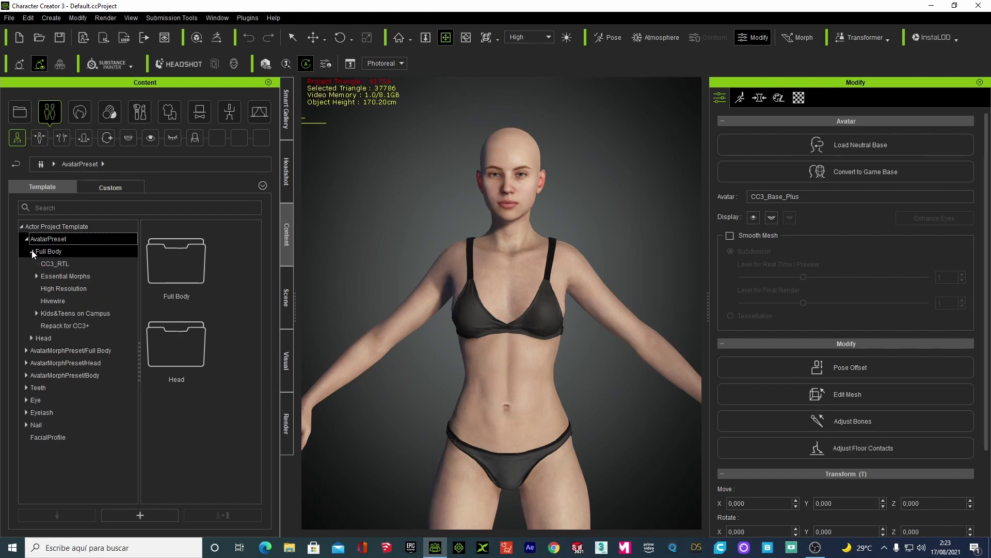
left_click(61, 325)
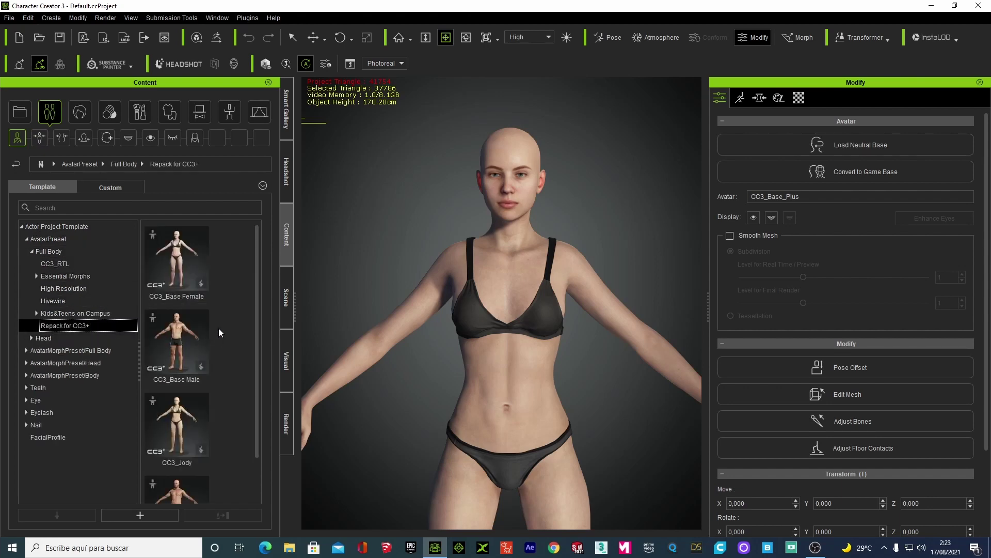
left_click(179, 341)
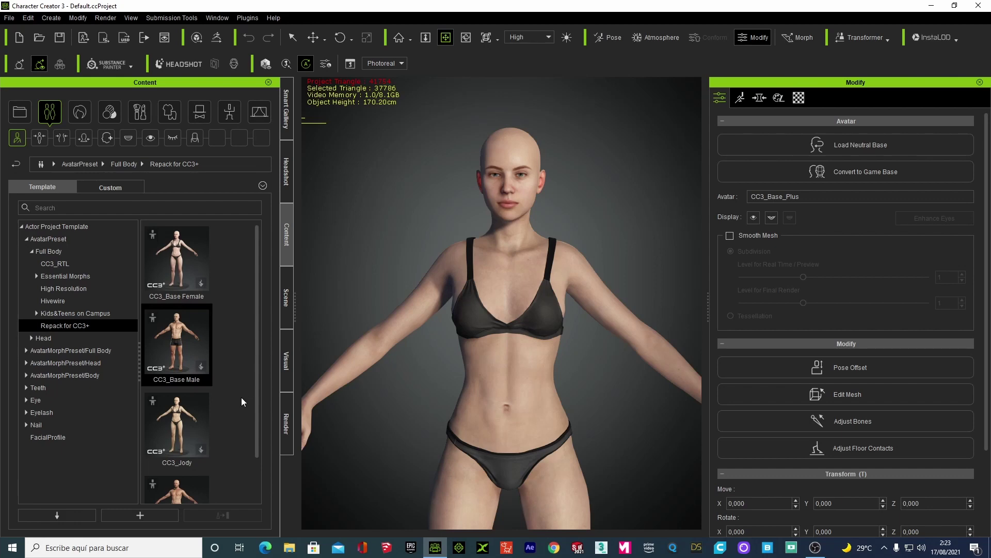
left_click(57, 516)
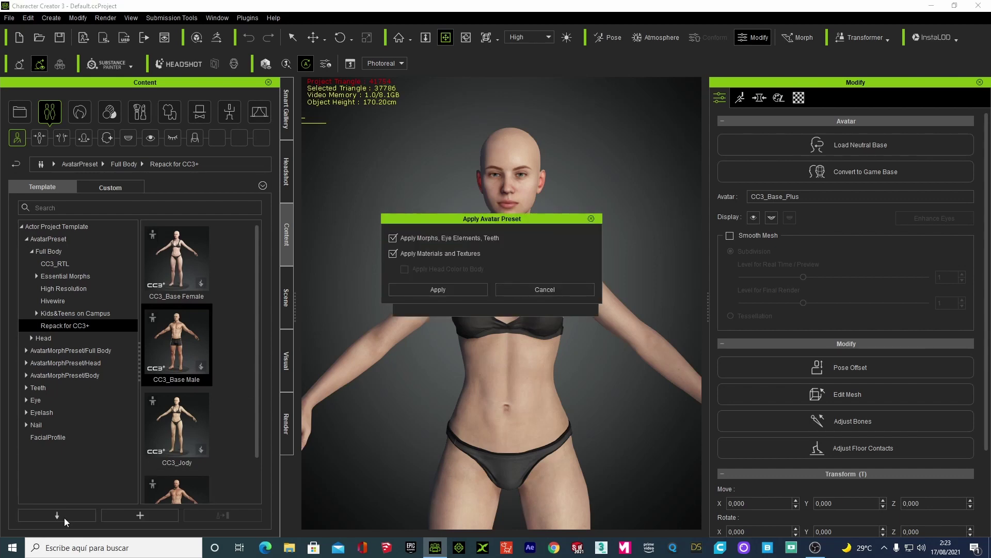
left_click(439, 292)
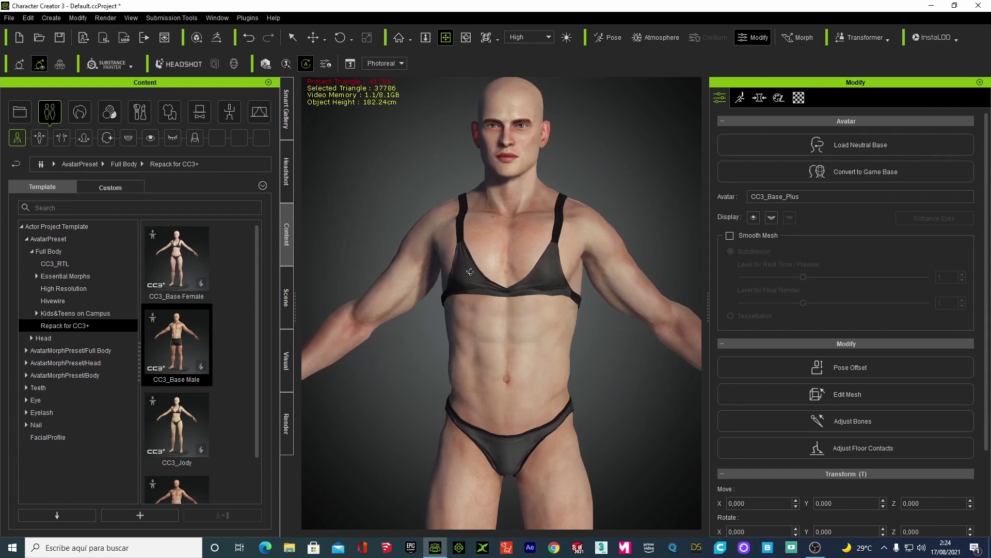
Delete the Bra from the scene.
left_click(285, 276)
left_click(49, 156)
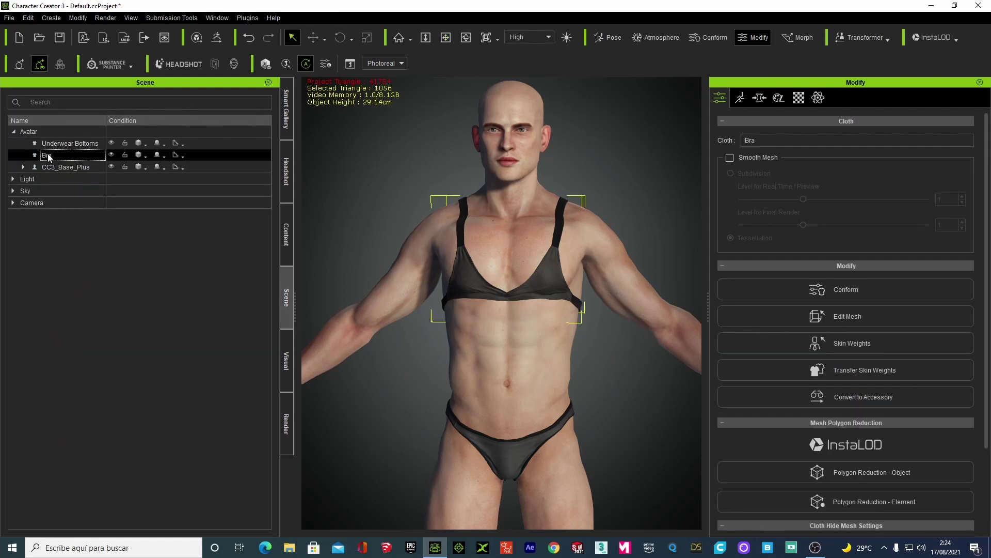
key("Delete")
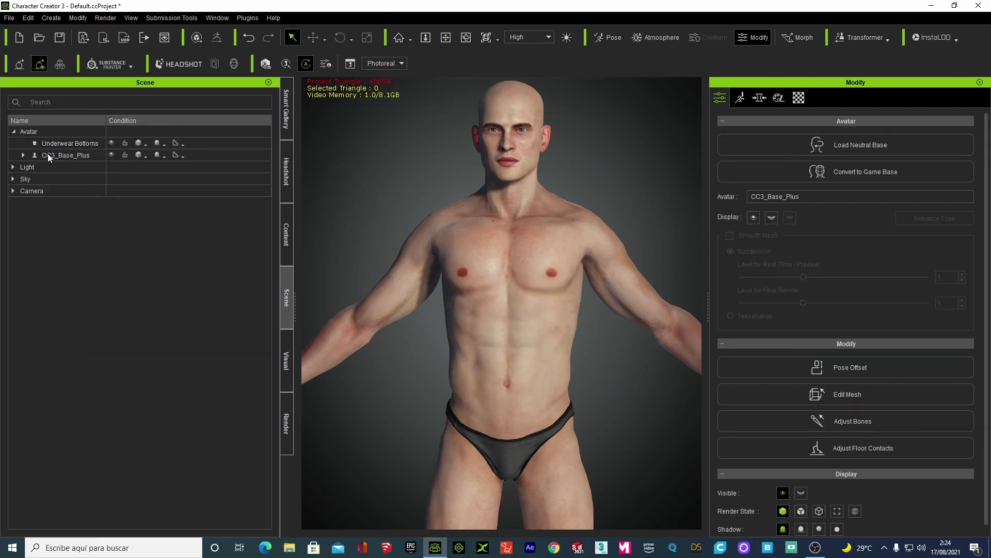
Replace everything with the neutral base avatar without saving, then orbit around it.
left_click(850, 147)
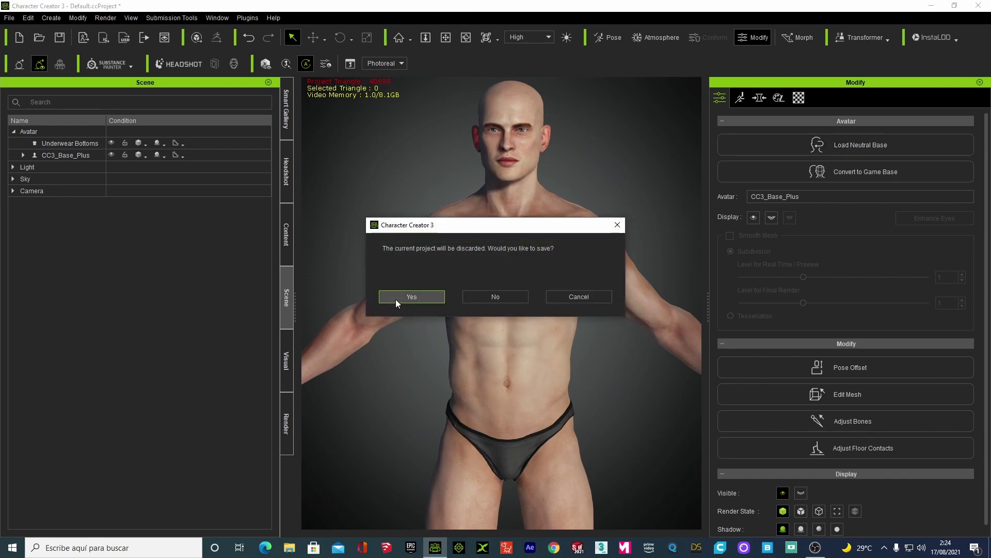
left_click(499, 299)
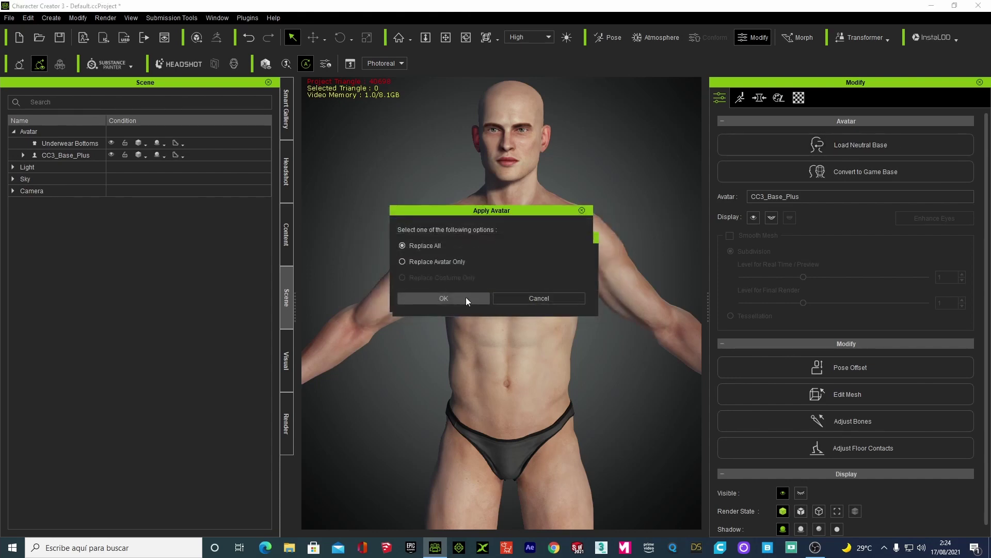
left_click(439, 298)
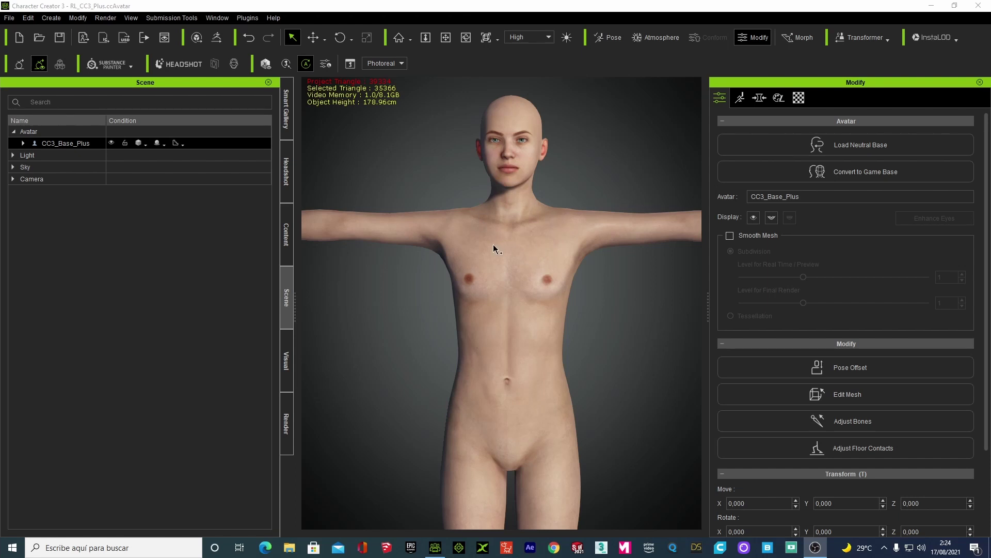
left_click(466, 38)
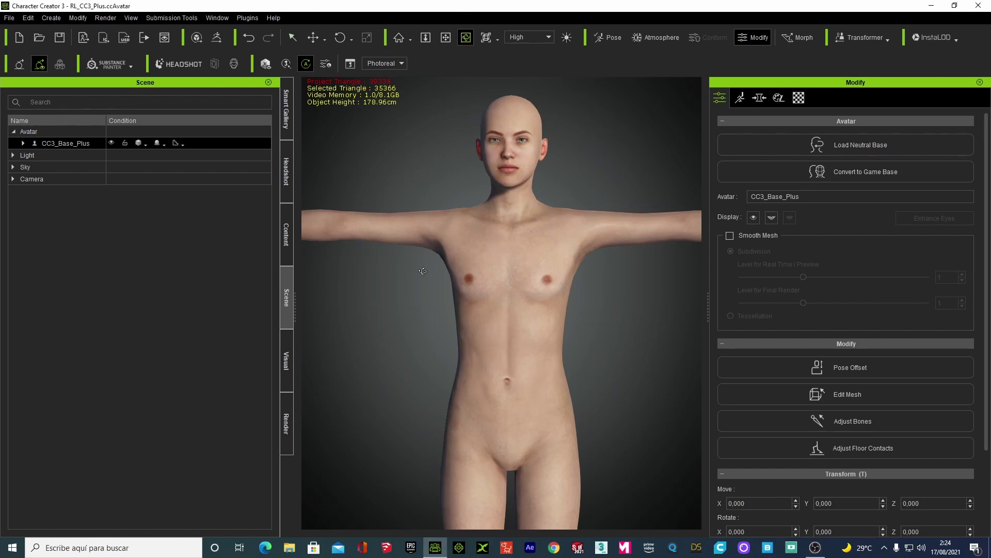
mouse_move(517, 258)
left_mouse_down()
mouse_move(644, 254)
mouse_move(473, 283)
mouse_move(602, 262)
mouse_move(547, 310)
mouse_move(476, 277)
left_mouse_up()
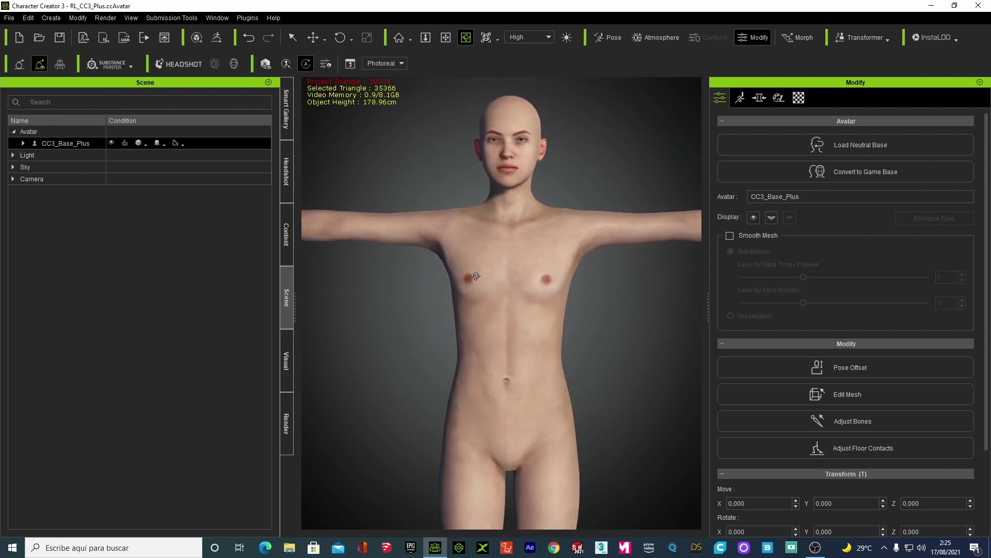
left_click(286, 236)
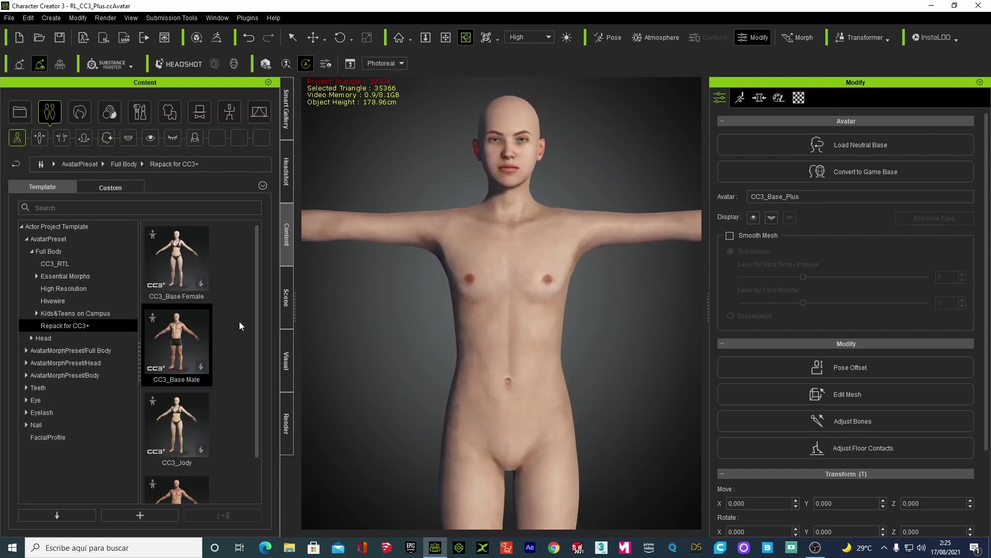
Reapply the CC3_Base Male preset to the neutral base and frame its head and chest.
left_click(57, 515)
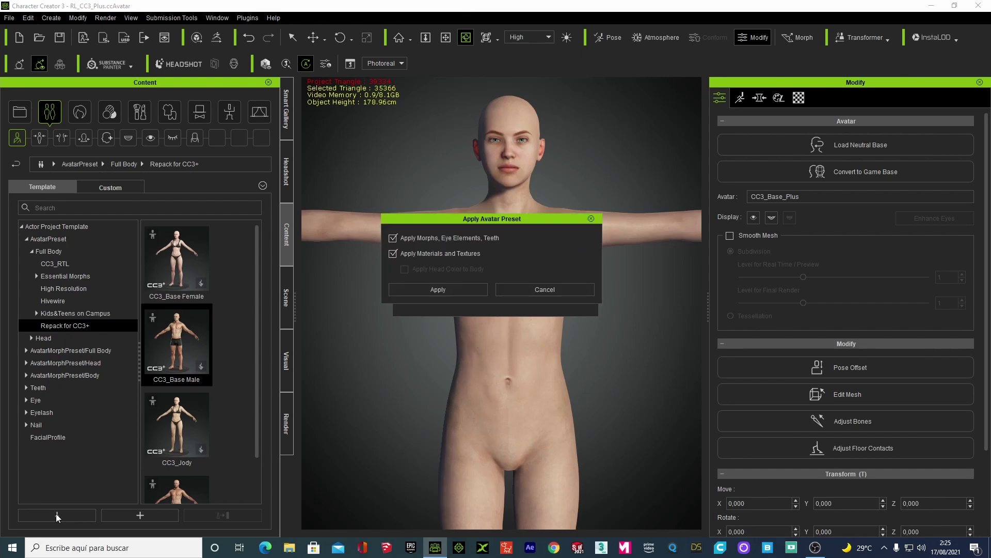
left_click(436, 290)
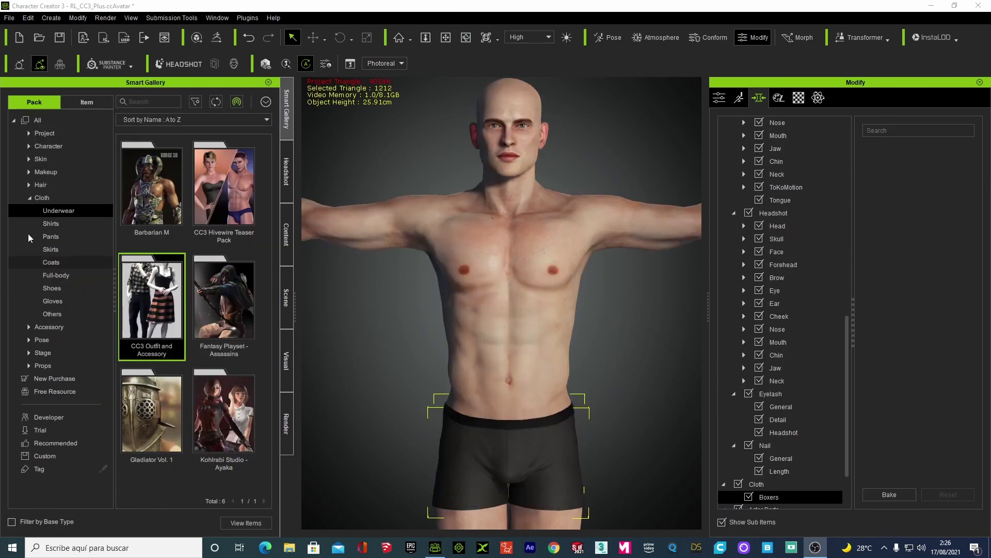
left_click(446, 37)
left_click_drag(464, 115, 454, 157)
scroll(454, 157, "up", 5)
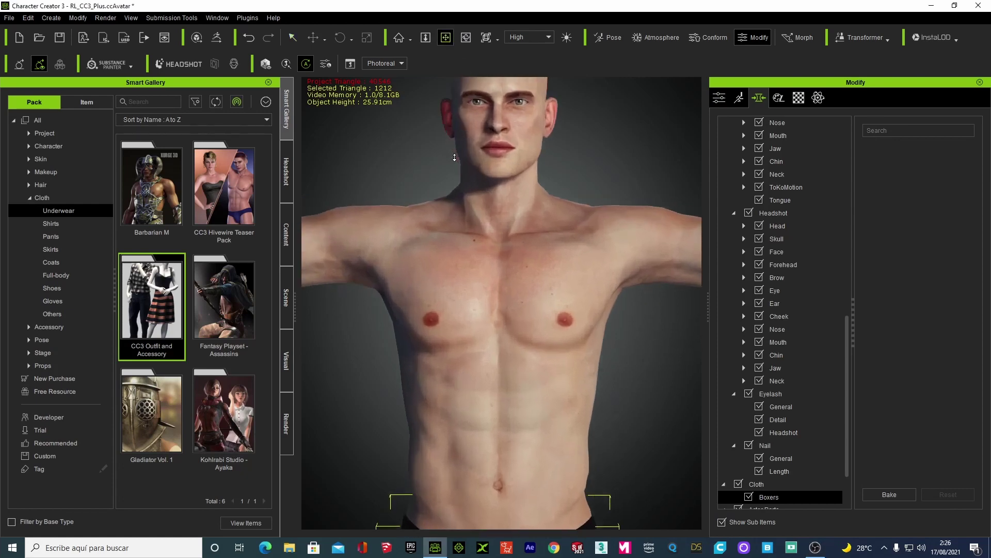
mouse_move(454, 215)
left_mouse_down()
mouse_move(458, 232)
mouse_move(445, 231)
mouse_move(449, 223)
left_mouse_up()
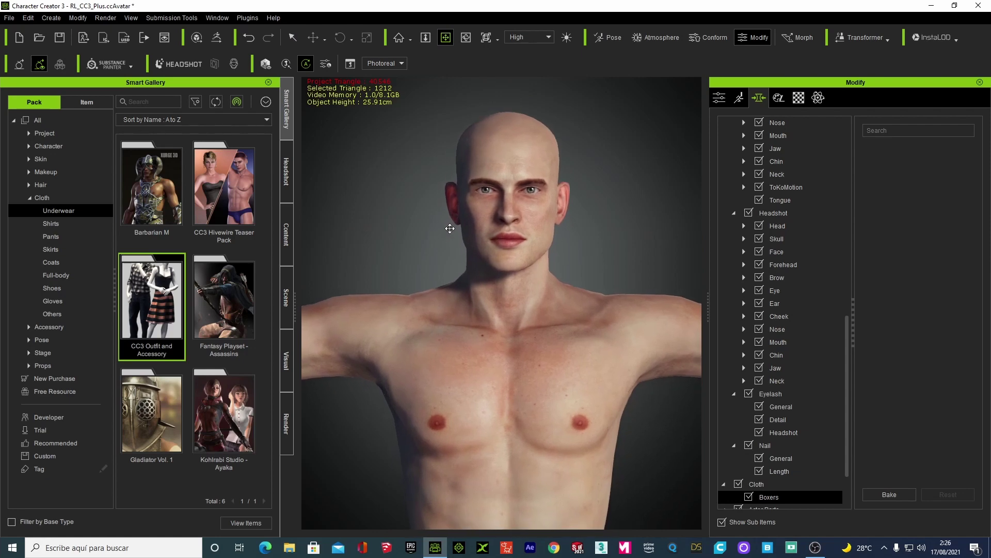
left_click(286, 226)
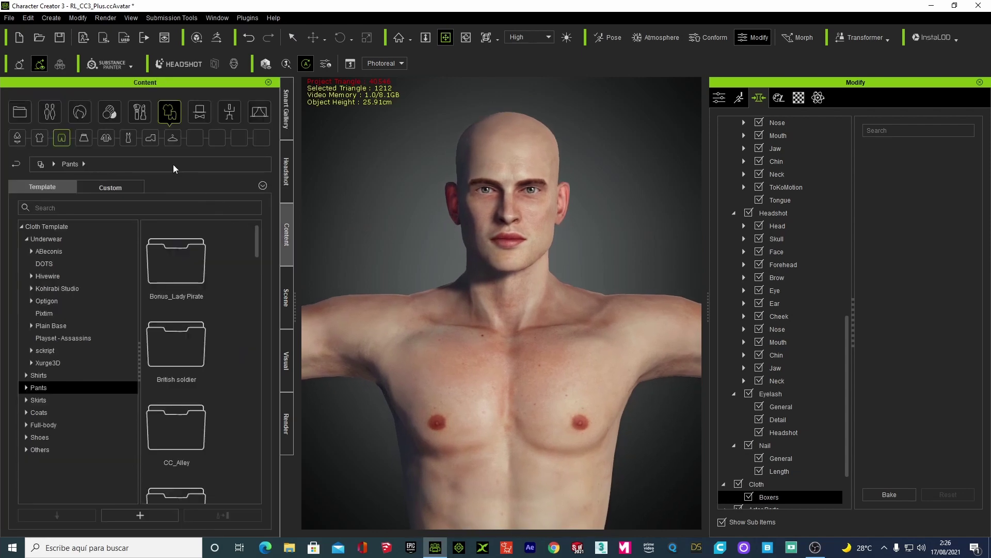
Apply the CC3+ AccuLips & ExPlus facial profile with visemes and expressions.
left_click(56, 110)
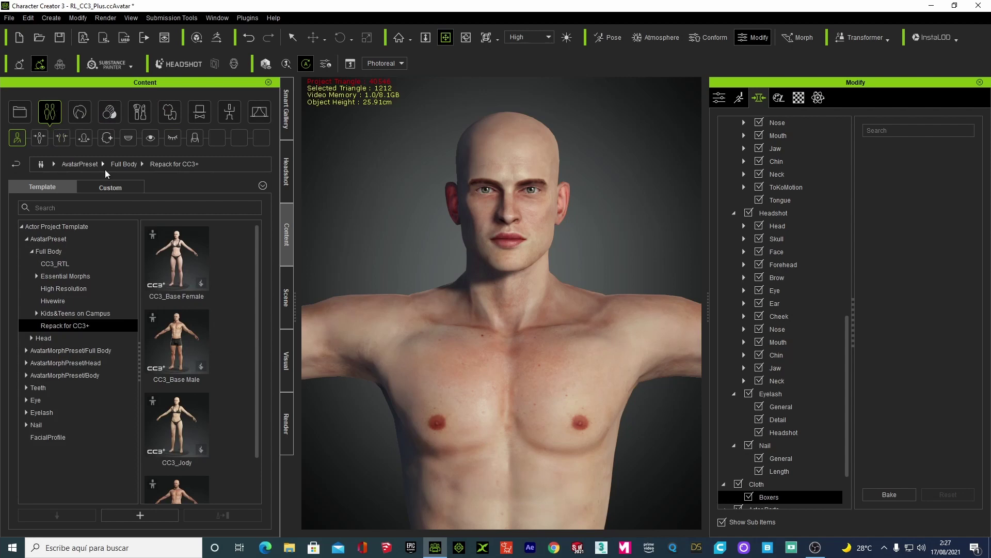
left_click(109, 142)
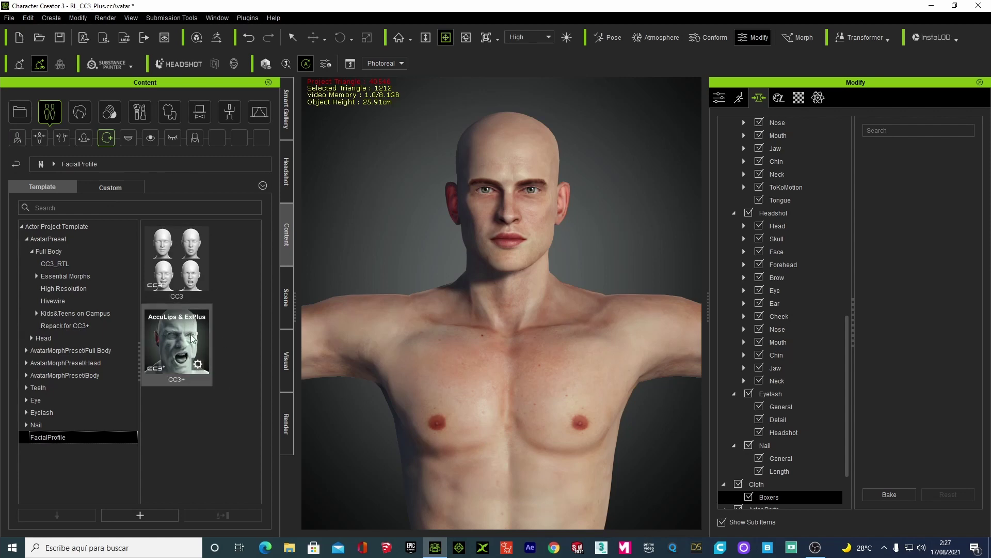
left_click(187, 337)
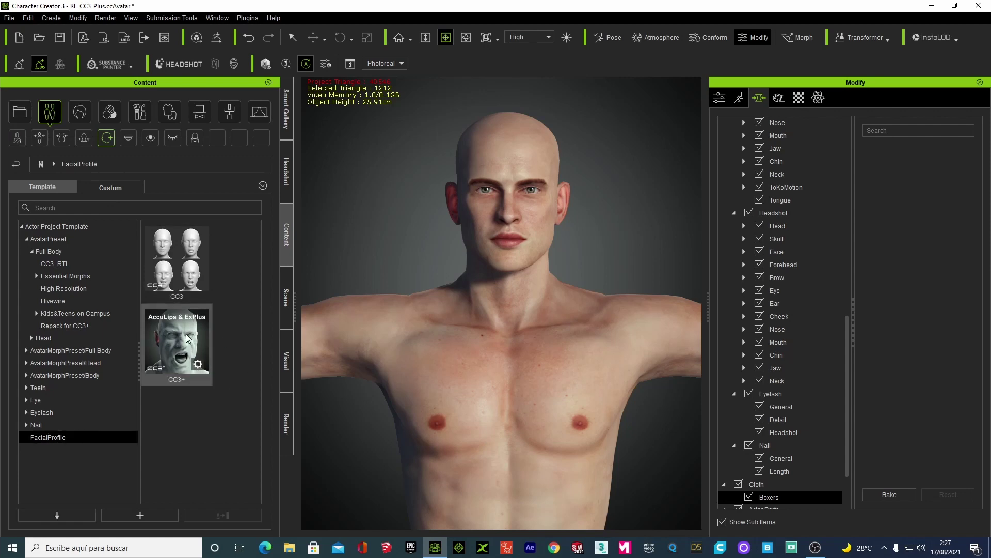
left_click(55, 519)
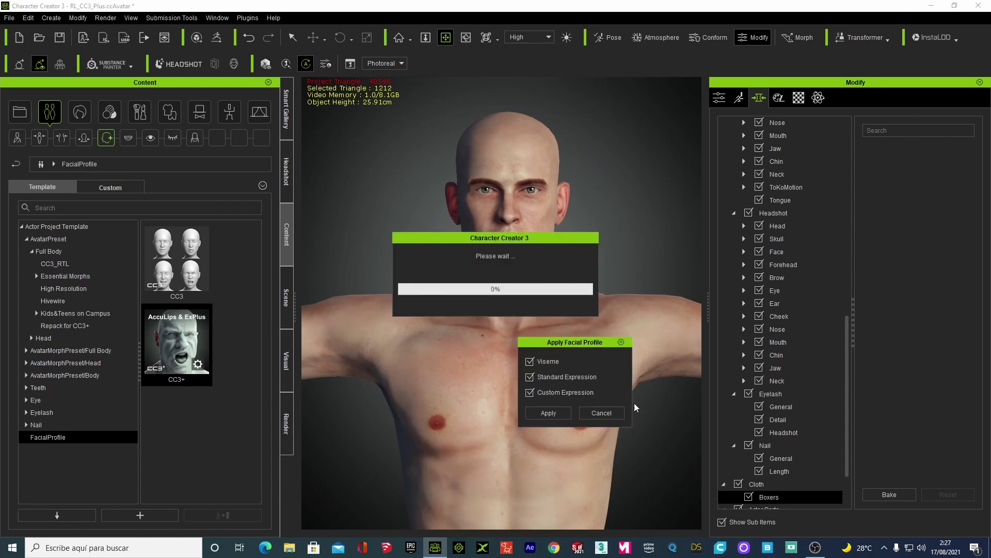
left_click(558, 410)
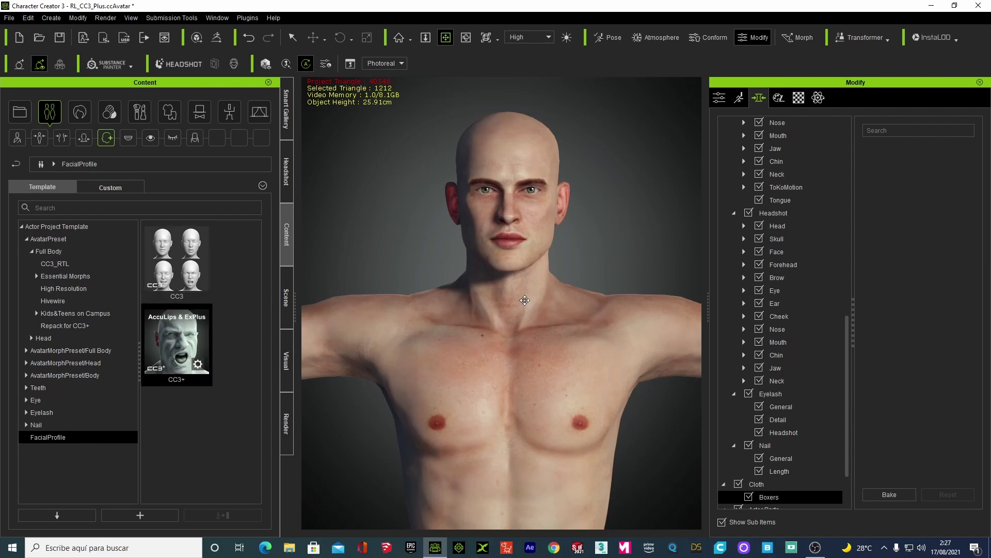
Reframe the view around the character's head and launch iClone 7.
middle_click_drag(520, 294, 497, 301)
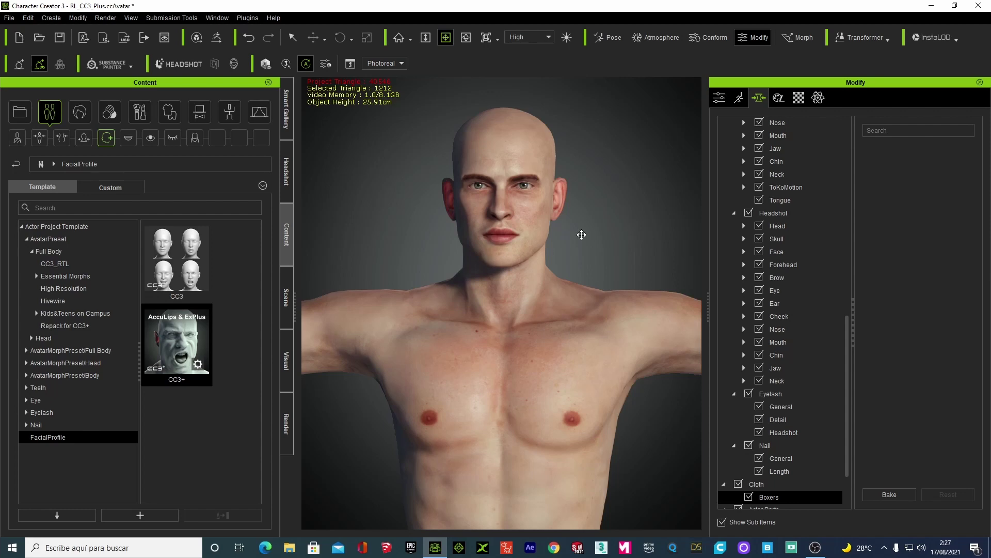
left_click_drag(454, 244, 459, 244)
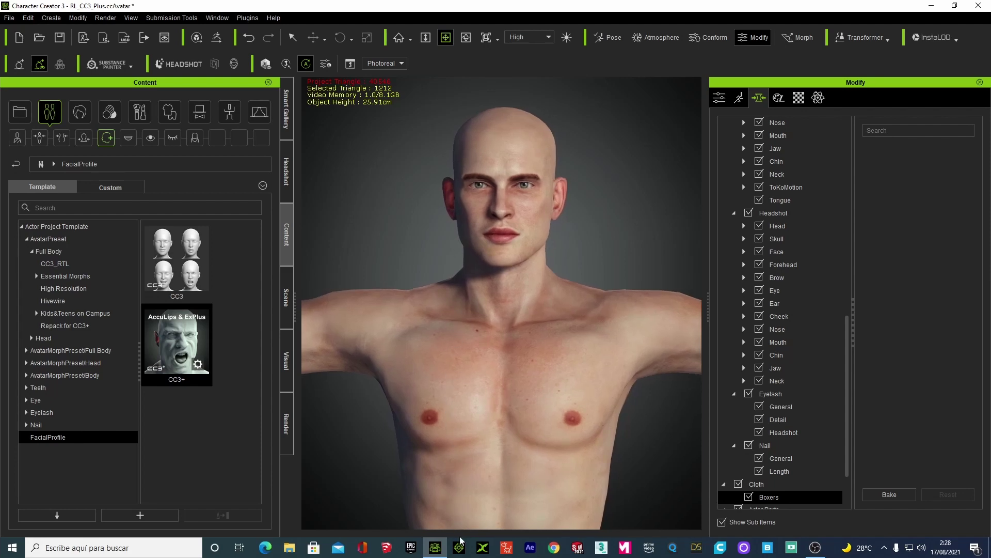
left_click(461, 553)
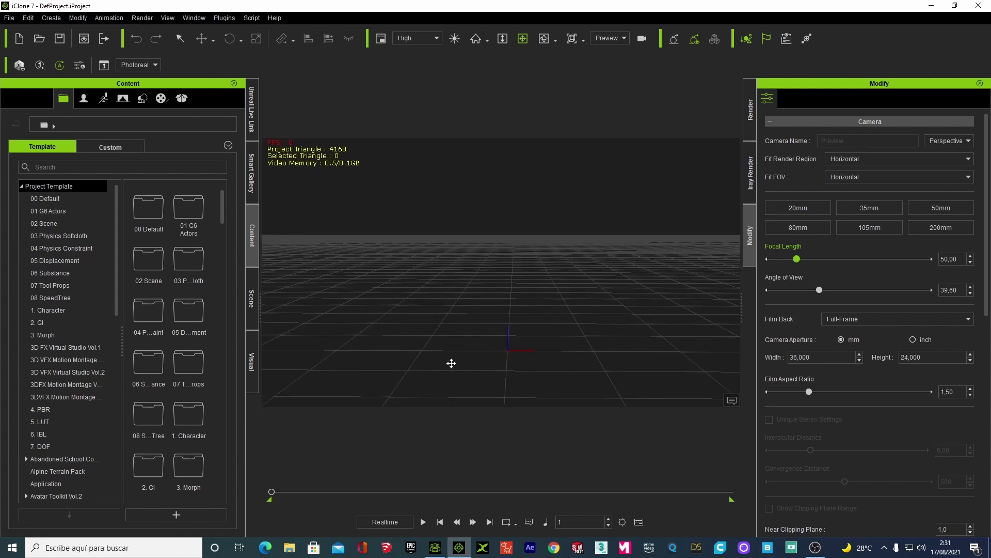
Switch back to Character Creator 3 once iClone 7 has opened DefProject.
left_click(436, 553)
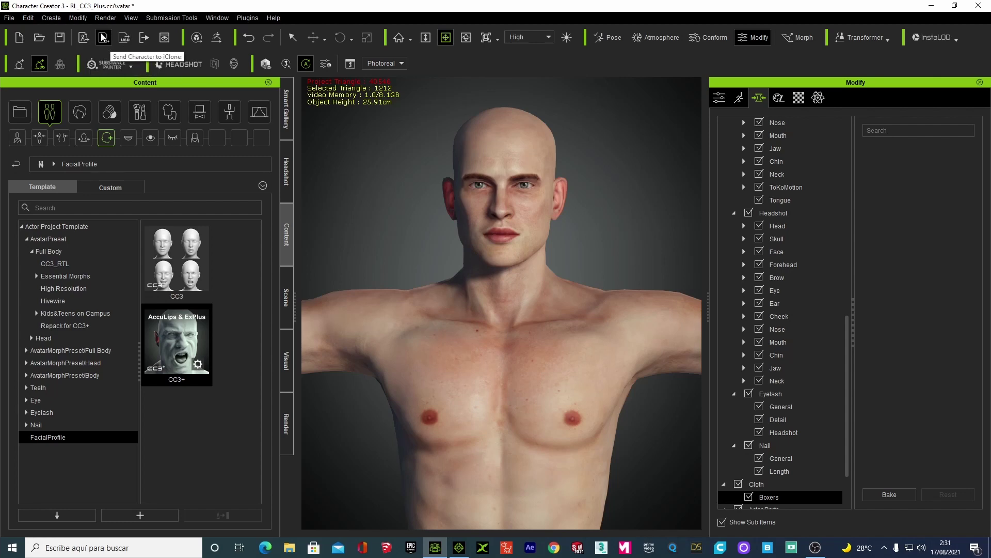
Send the male avatar from Character Creator 3 into the iClone 7 scene.
left_click(103, 37)
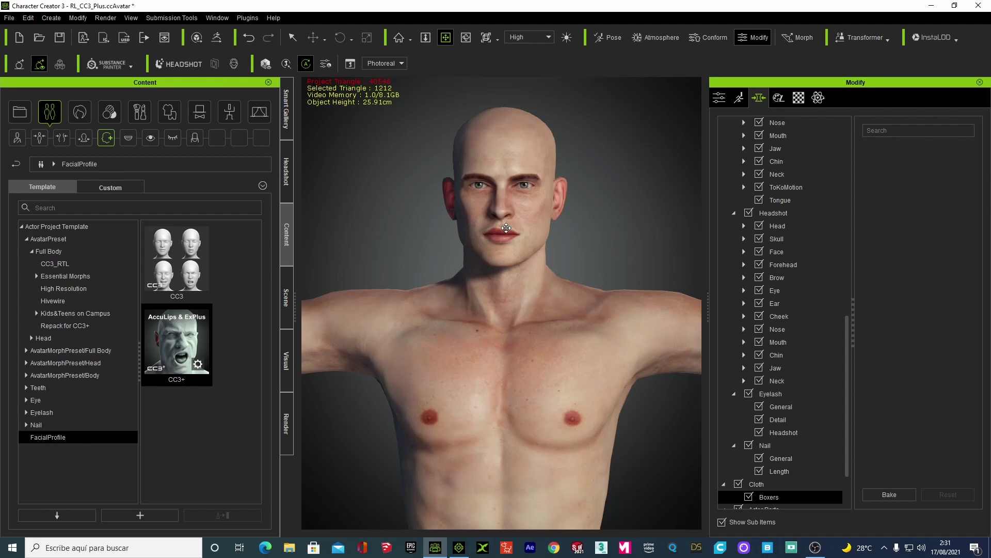
left_click(102, 38)
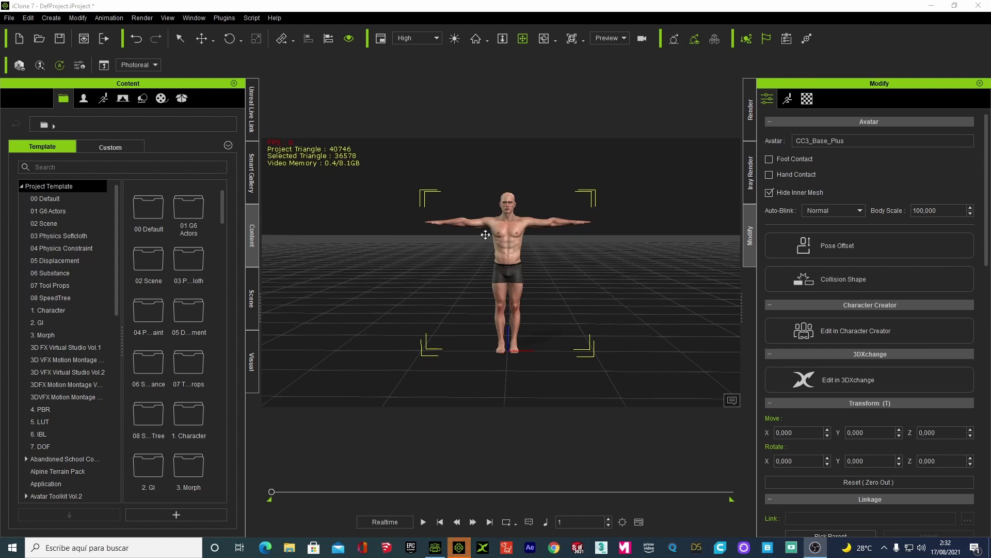
Set the camera to the Face view, zoom in, and show the Motion tab.
left_click(584, 38)
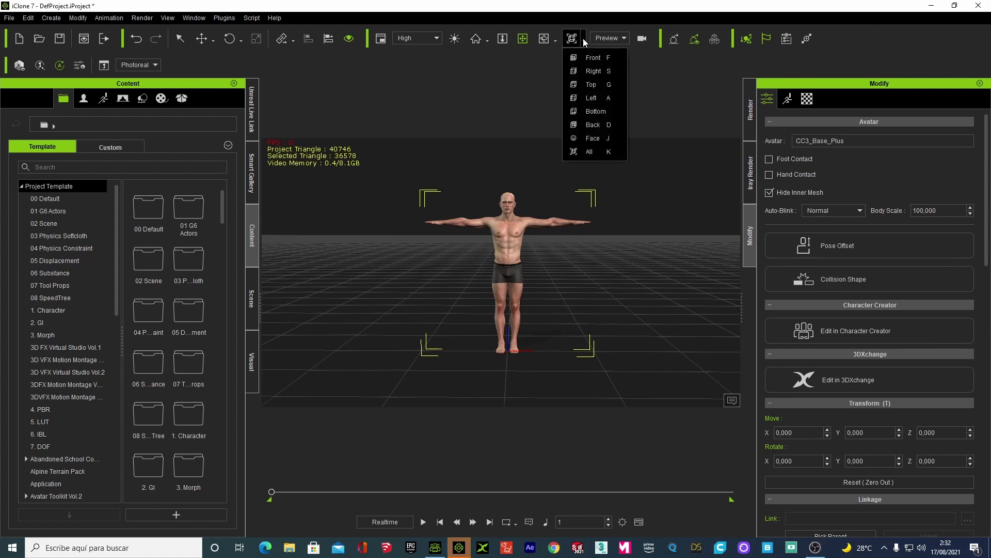
left_click(592, 138)
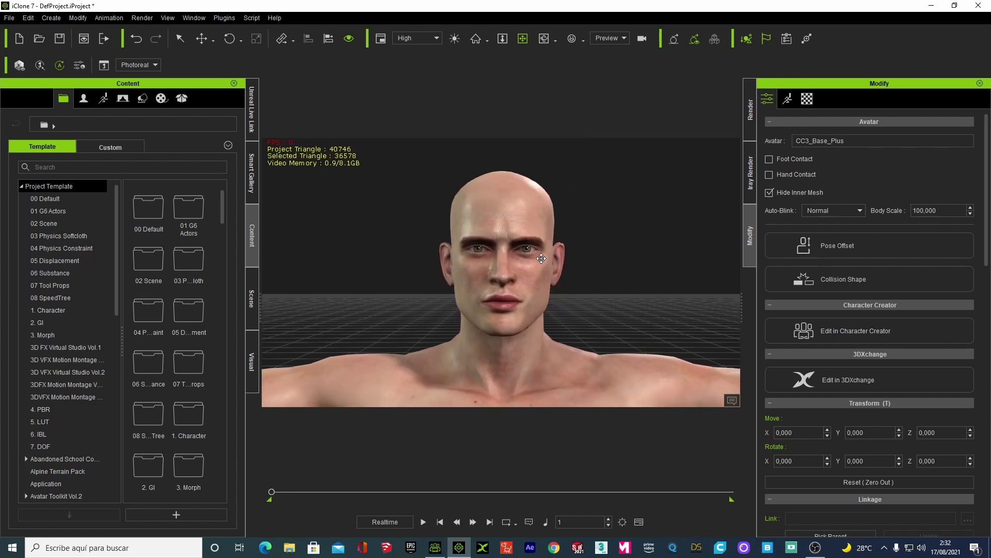
scroll(541, 258, "up", 3)
scroll(541, 259, "down", 3)
scroll(540, 262, "up", 2)
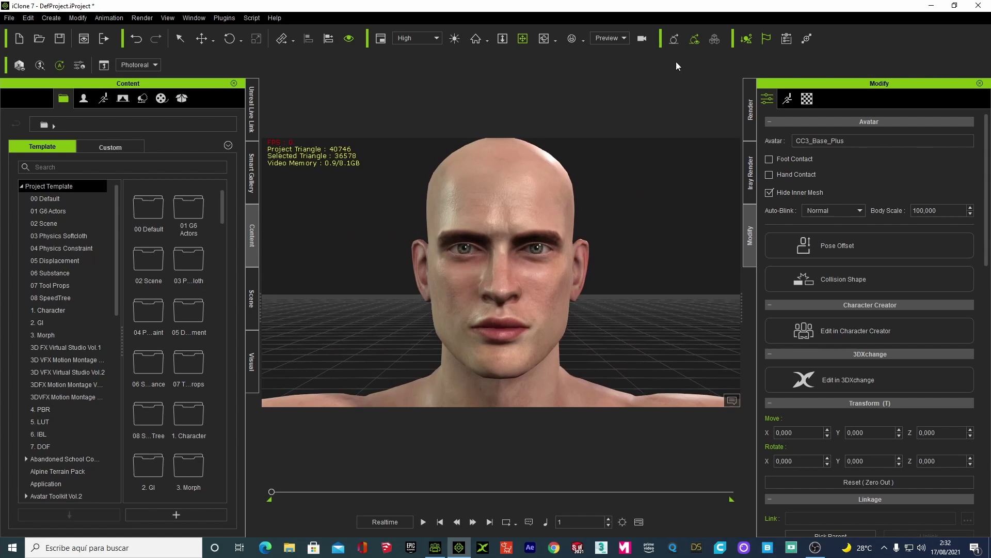
left_click(787, 99)
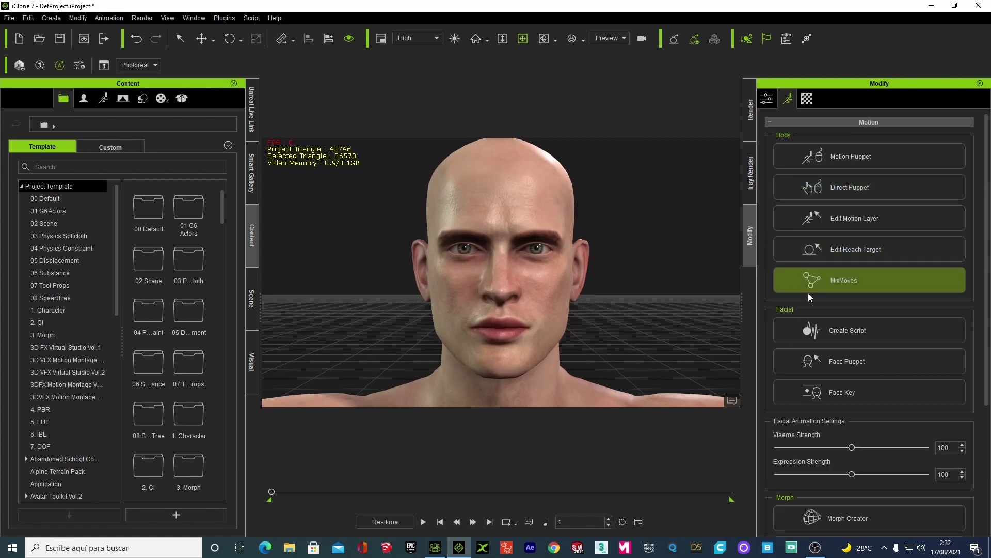
Create a lip-sync script for the character using AccuLips as the voice source.
left_click(848, 334)
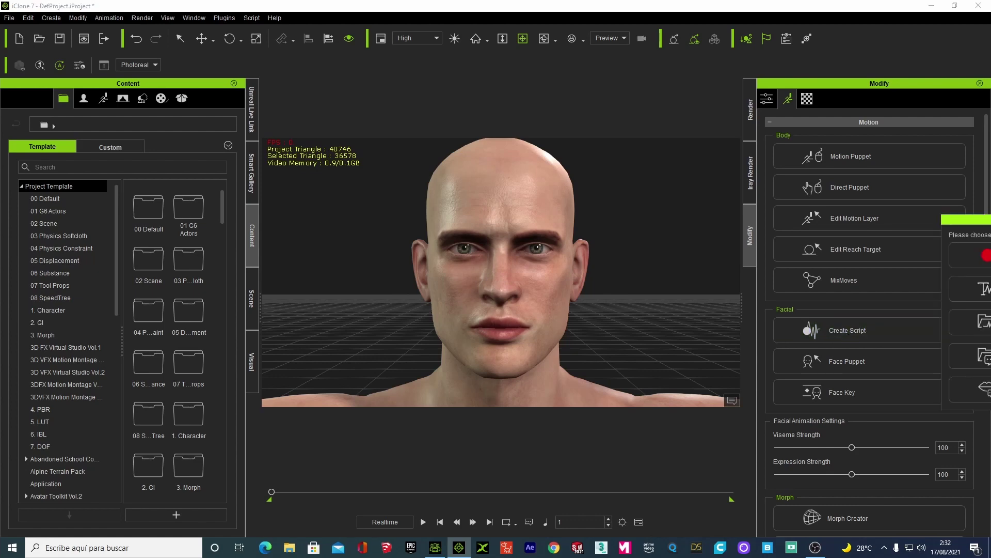
left_click_drag(386, 148, 299, 118)
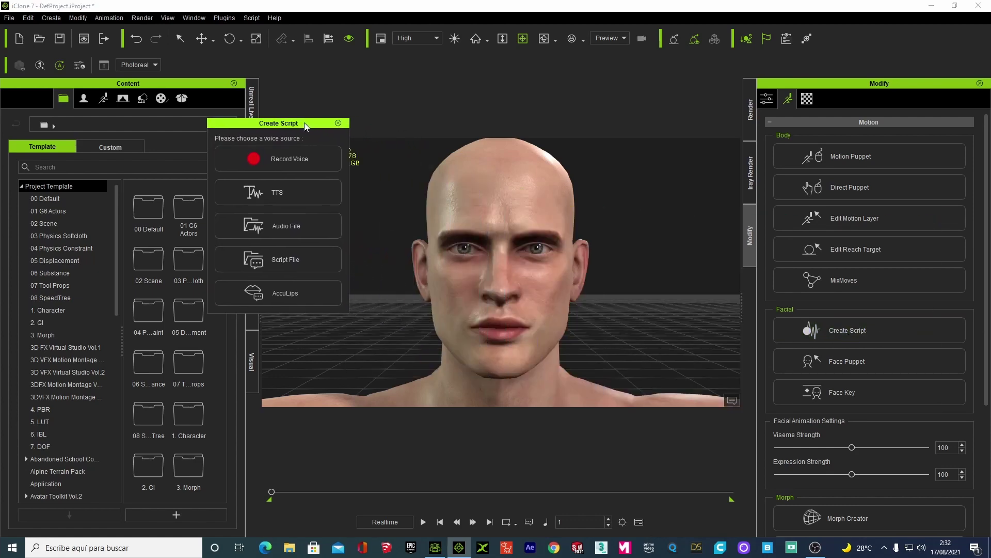
left_click(277, 294)
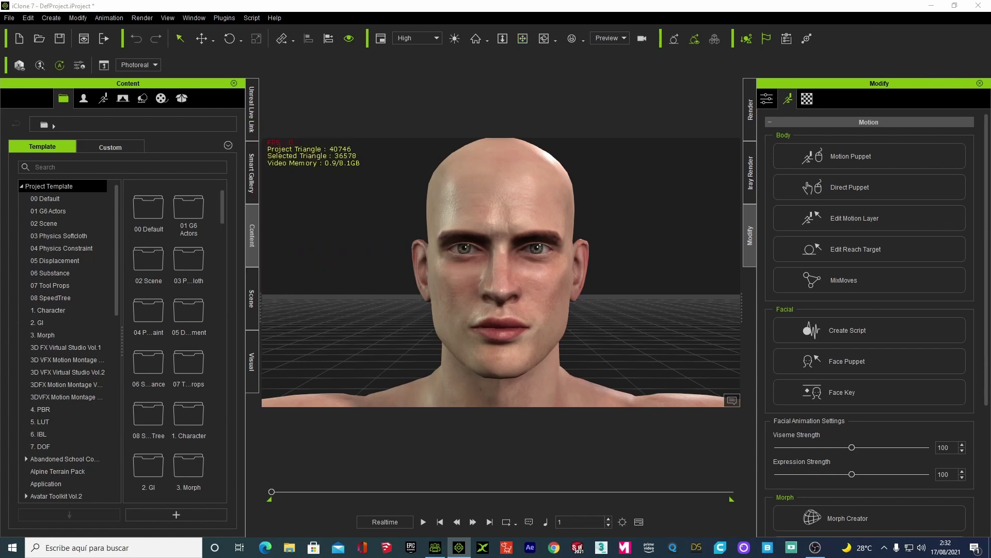
left_click_drag(536, 187, 410, 122)
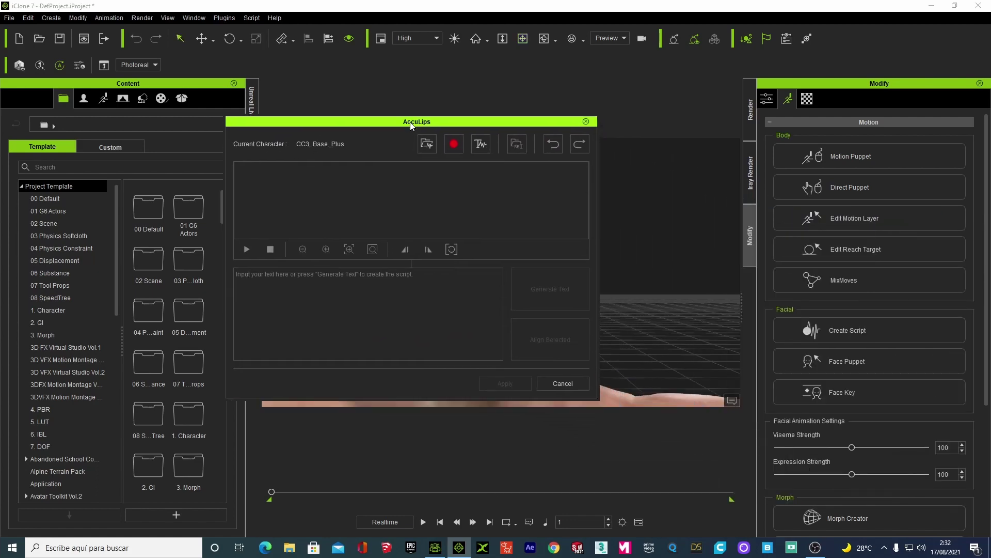
Load the 'audio en español' file into AccuLips and preview its playback.
left_click(428, 146)
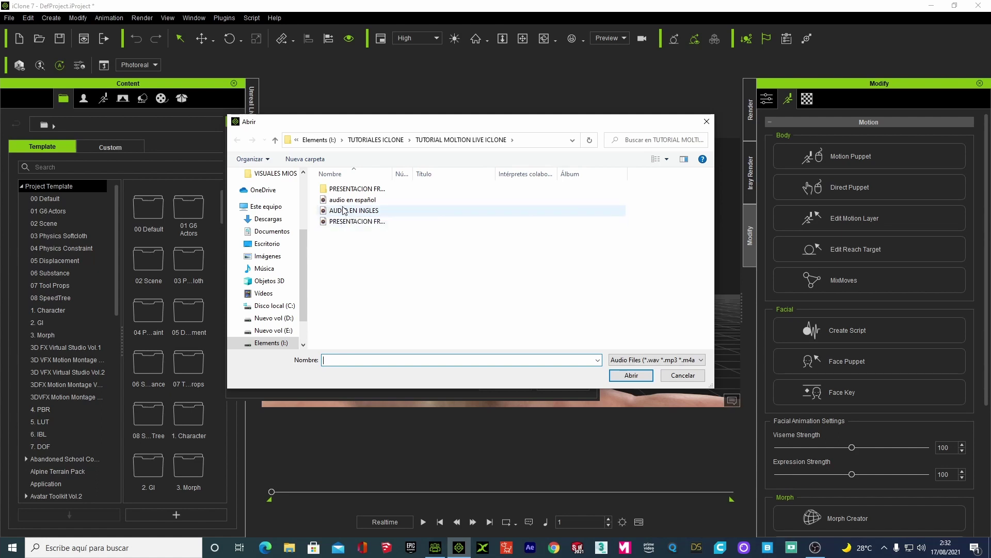
left_click(342, 200)
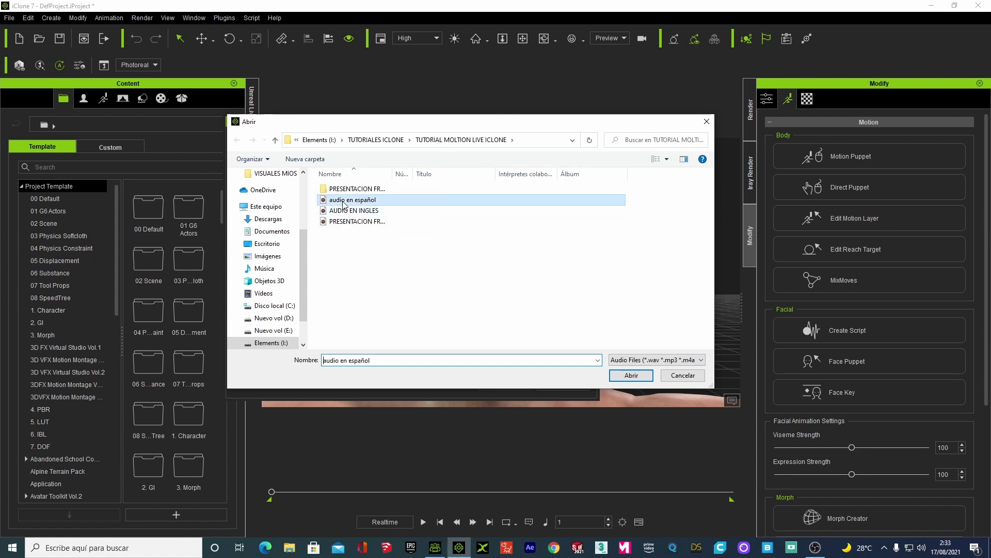
left_click(630, 375)
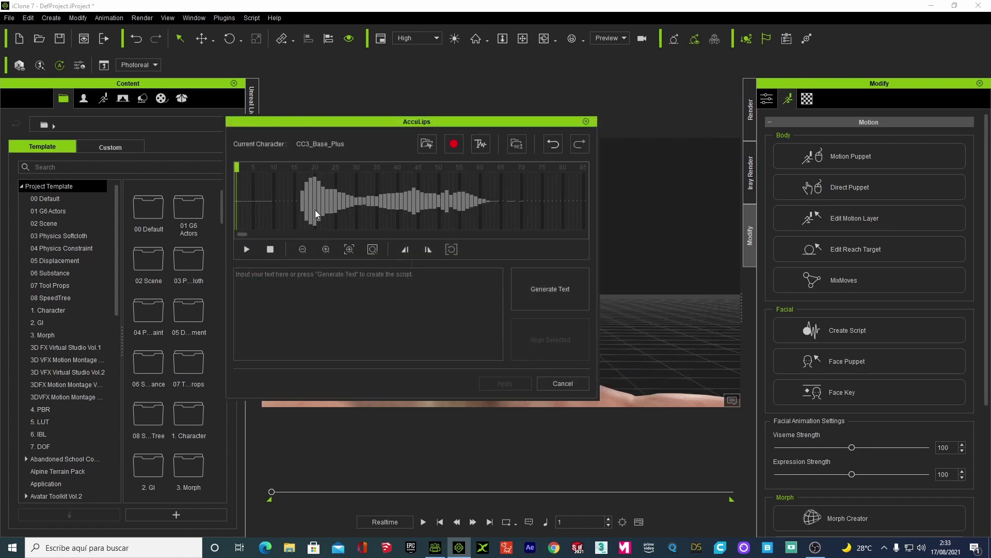
left_click(247, 250)
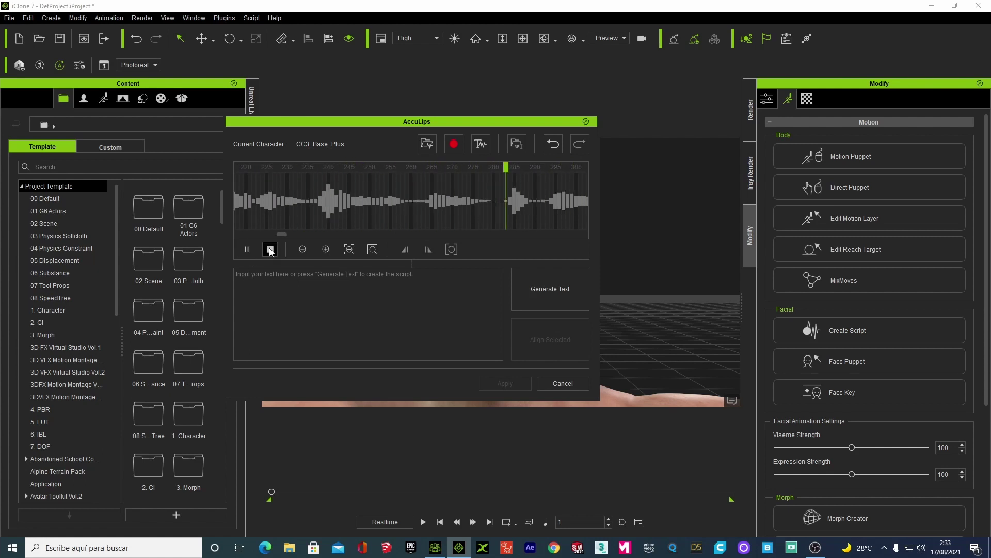
left_click(270, 249)
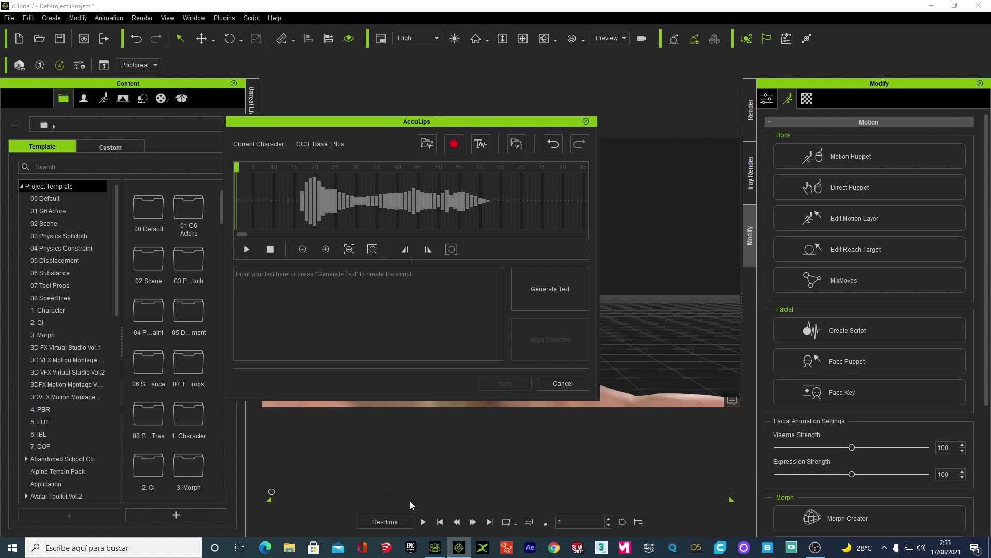
left_click(289, 551)
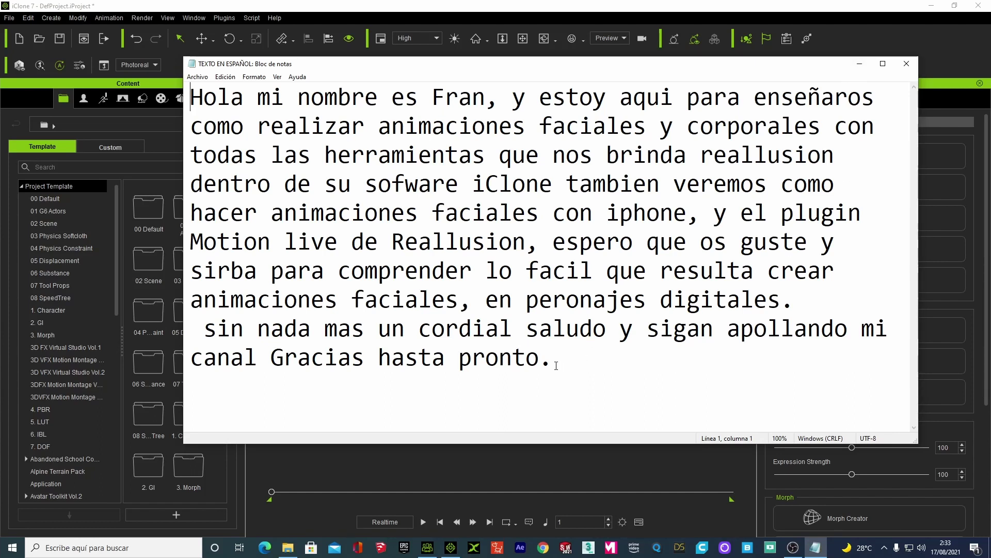
Copy the entire Spanish script text in Notepad, then minimize Notepad.
left_click_drag(556, 366, 190, 93)
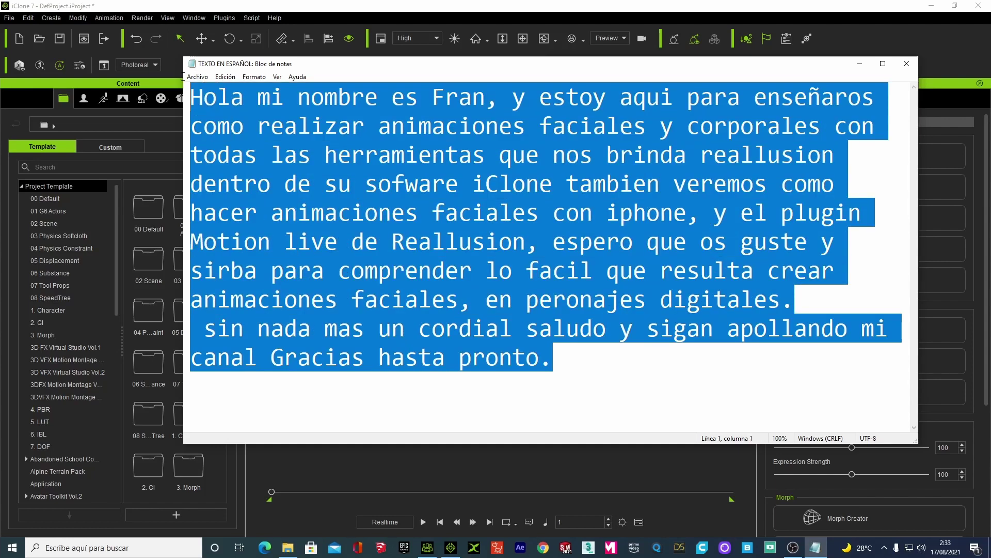
right_click(201, 97)
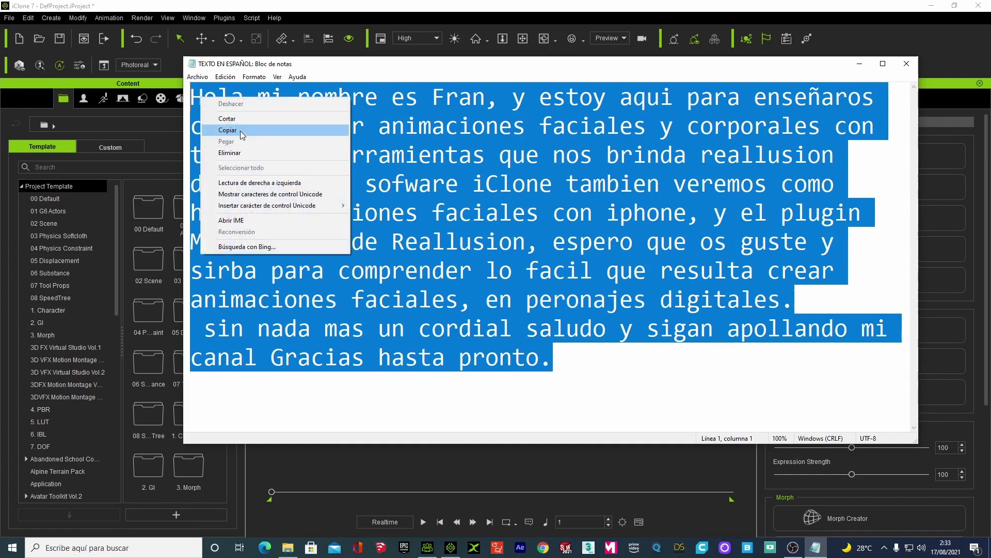
left_click(242, 133)
left_click(853, 68)
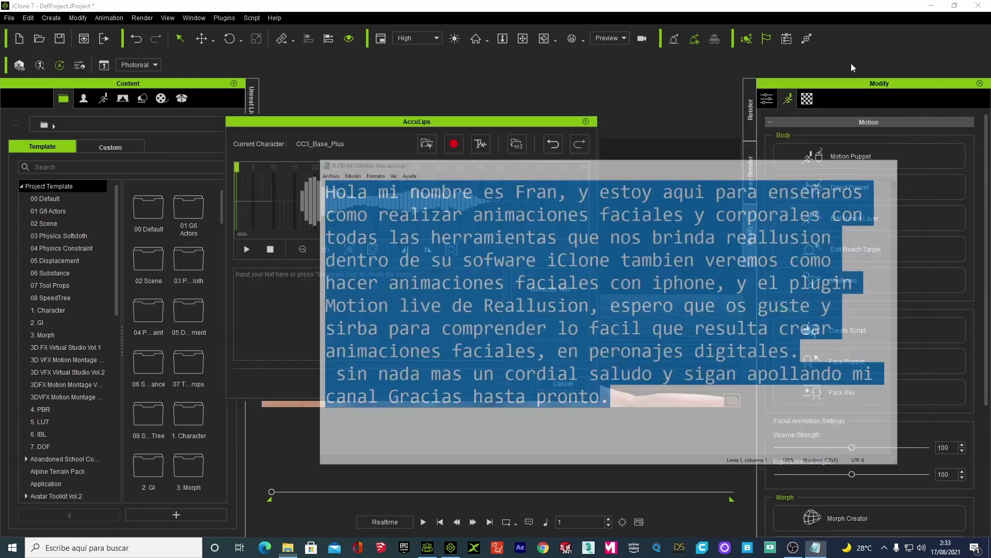
Paste the copied Spanish script into the AccuLips script box.
right_click(248, 279)
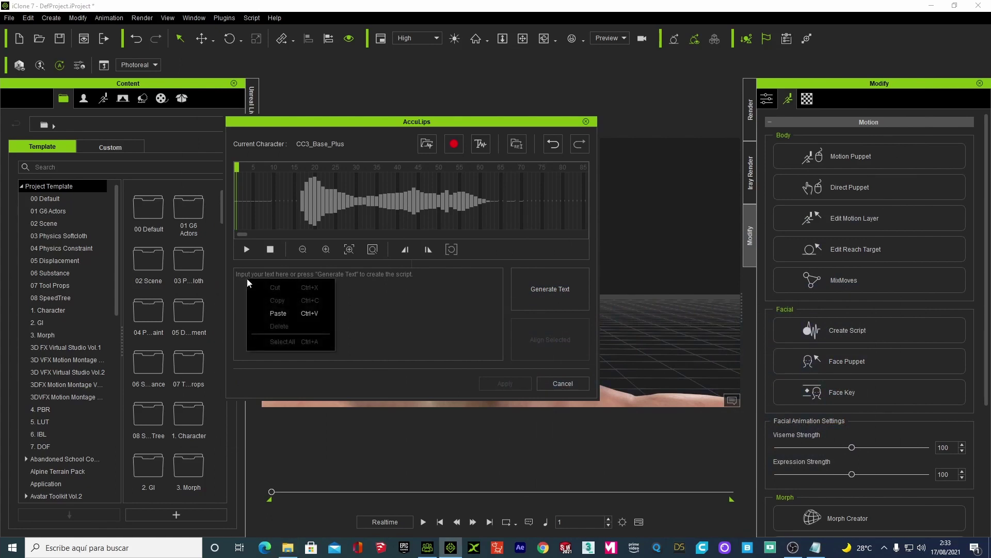
left_click(277, 311)
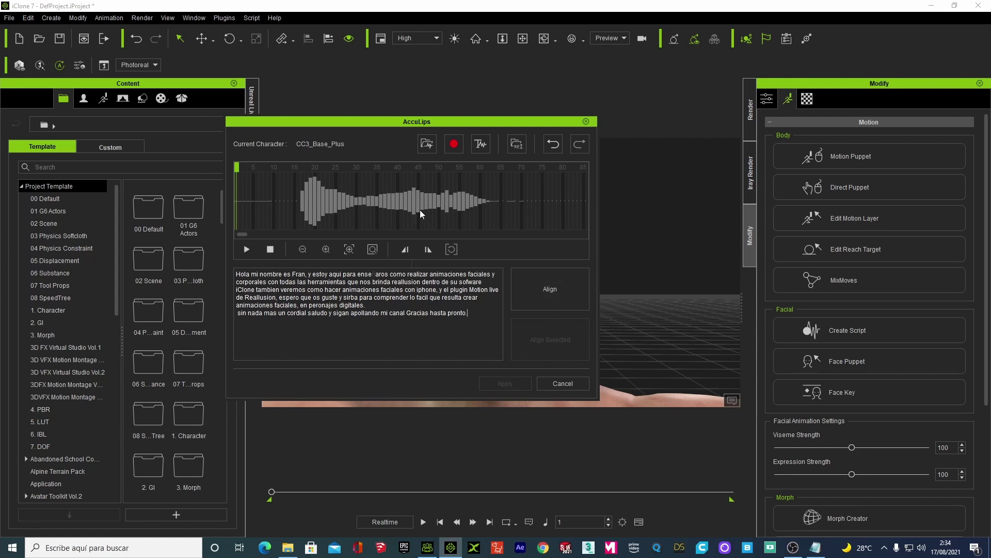
Align the script to the audio, then retime the Hola, mi and nombre word blocks.
left_click(551, 293)
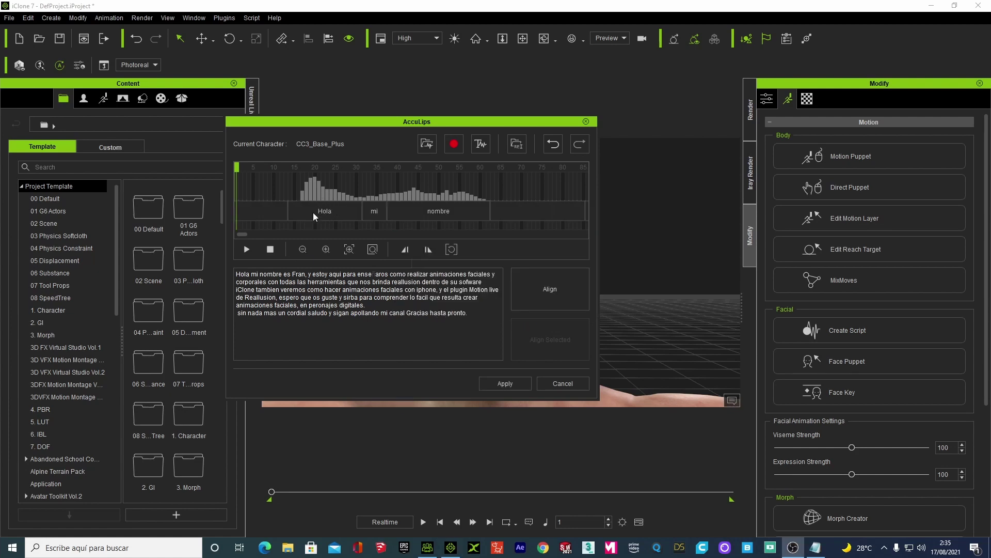
left_click_drag(287, 212, 299, 210)
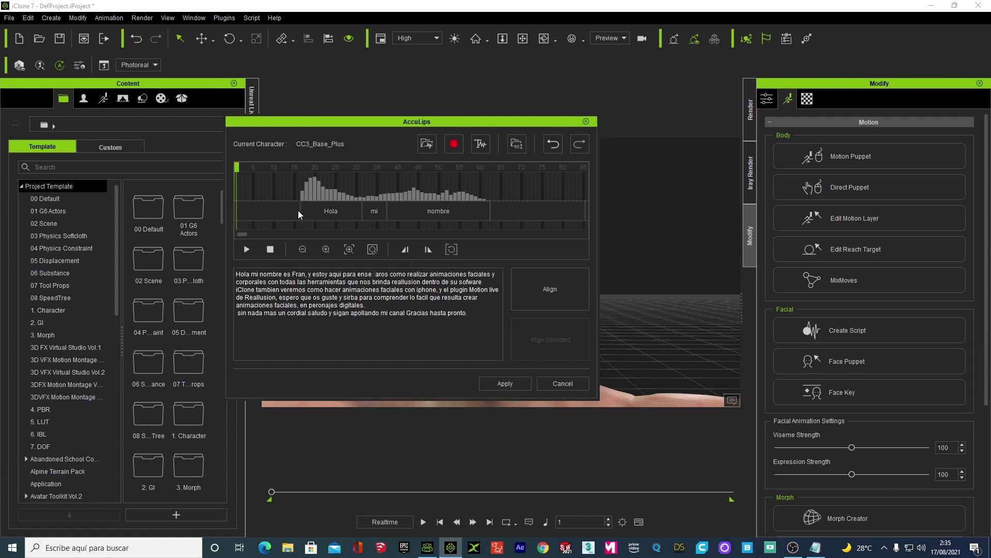
left_click(299, 209)
left_click(354, 212)
left_click_drag(388, 208, 377, 208)
left_click(376, 209)
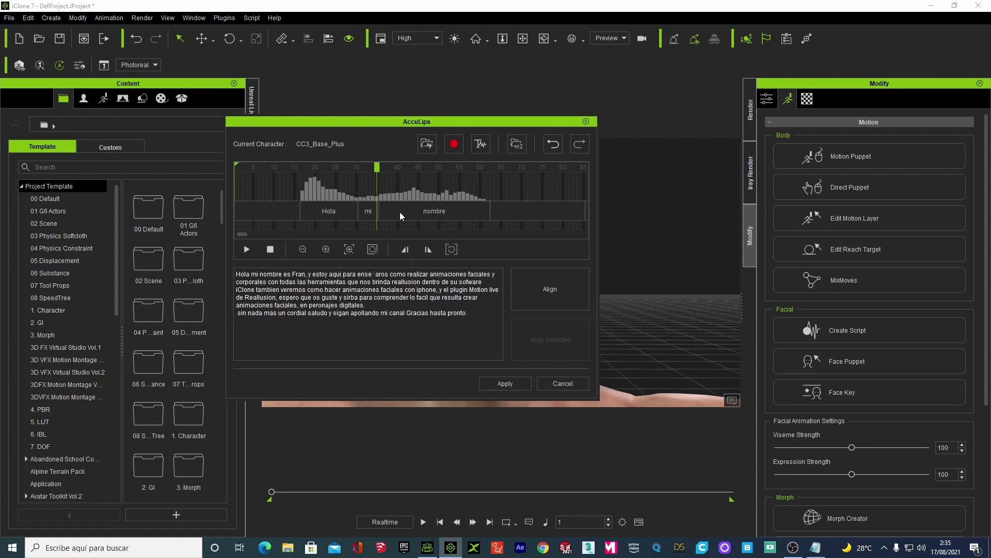
left_click_drag(486, 210, 484, 209)
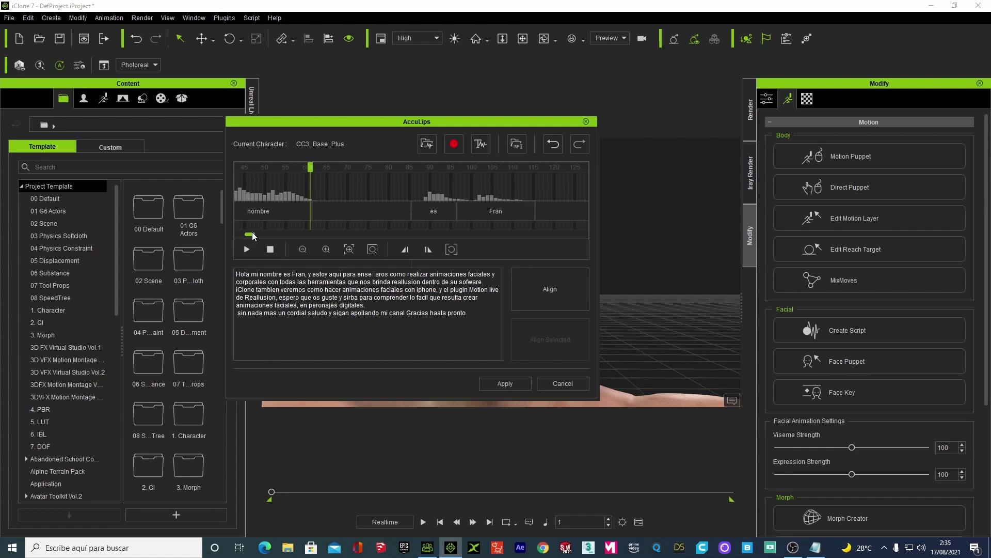
Move the es/Fran and estoy/aqui word boundaries later, checking with the playhead.
left_click_drag(243, 234, 252, 235)
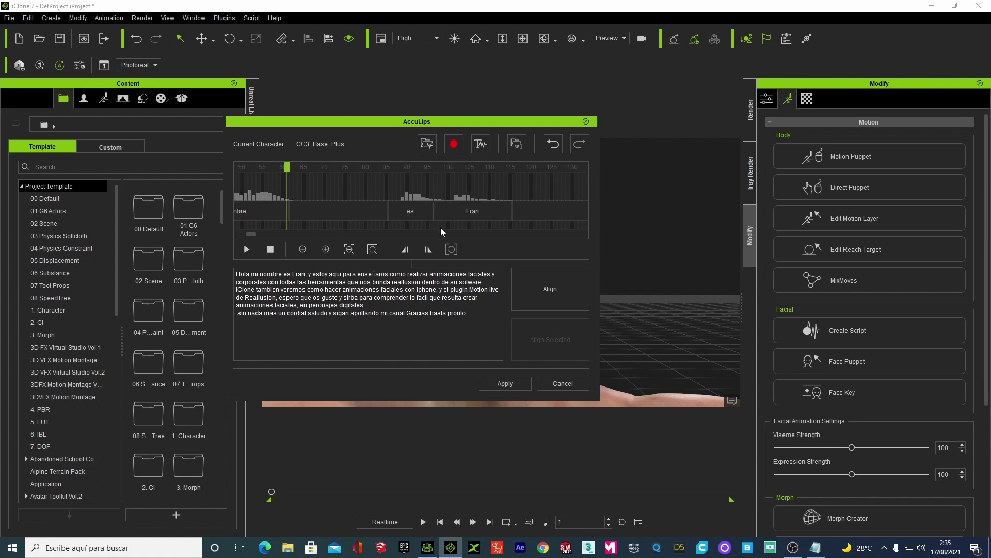
mouse_move(436, 212)
left_mouse_down()
mouse_move(448, 210)
mouse_move(393, 213)
left_mouse_up()
left_click(399, 210)
left_click_drag(255, 233, 264, 231)
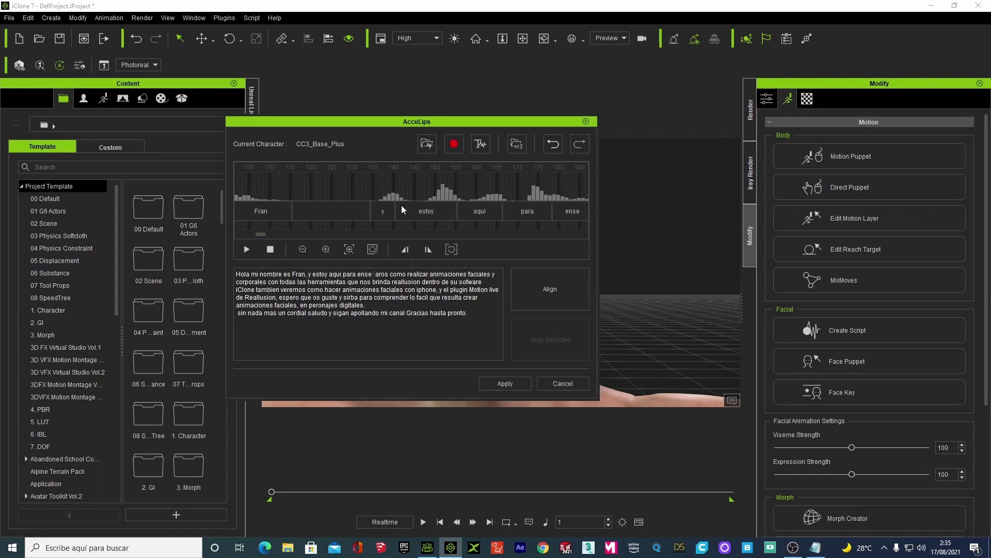
left_click(416, 207)
left_click_drag(462, 207, 466, 207)
Review the estoy/aqui timing and shift the aqui/para boundary later.
left_click(376, 209)
left_click(518, 207)
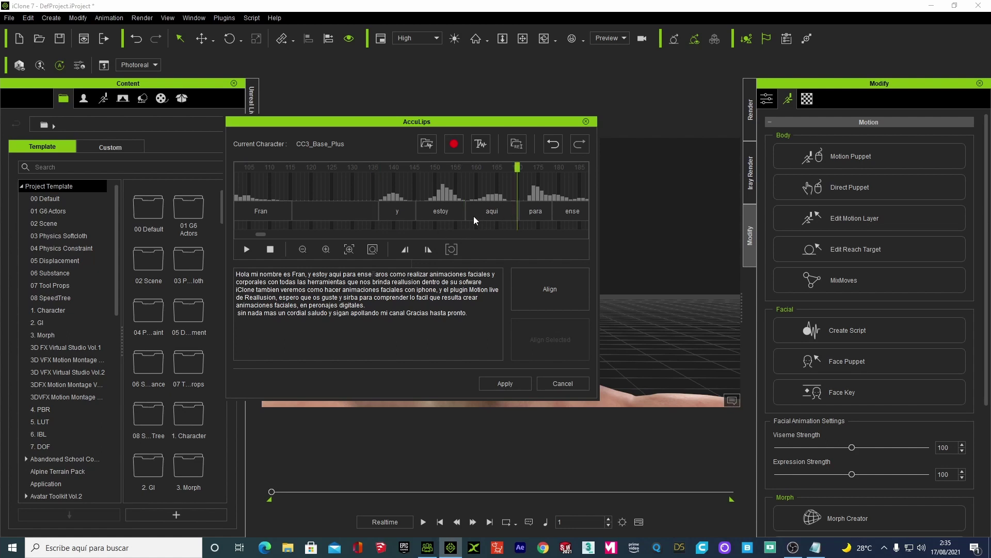
left_click(473, 209)
left_click_drag(260, 237, 267, 236)
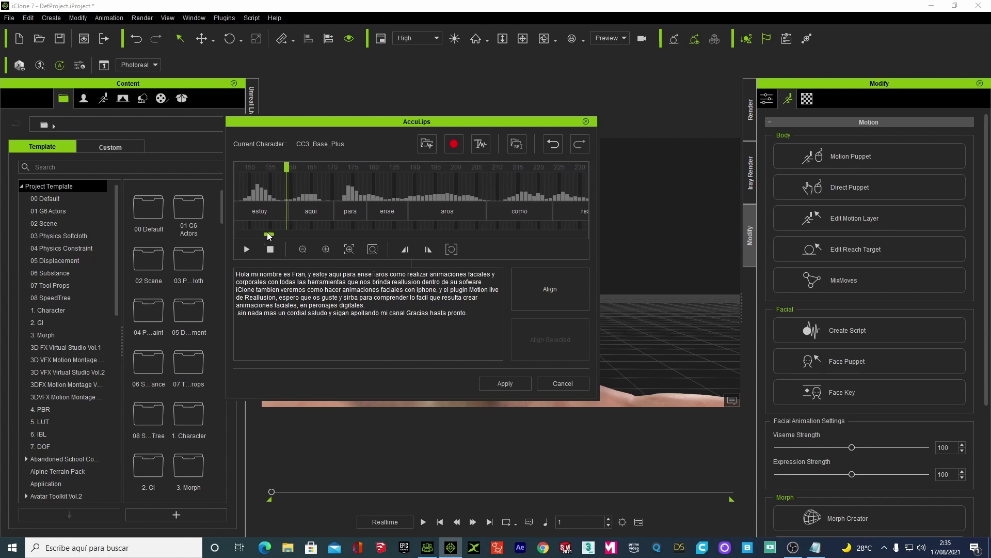
left_click(385, 207)
left_click_drag(334, 211, 342, 214)
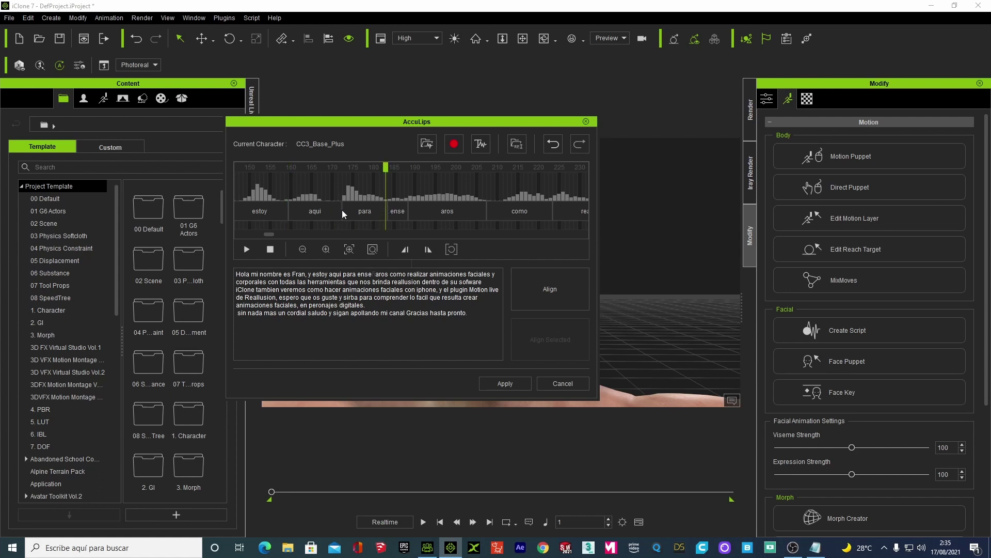
left_click(340, 212)
Correct 'ense aros' to 'enseñaros' in the script and re-align it to the audio.
key("BackSpace")
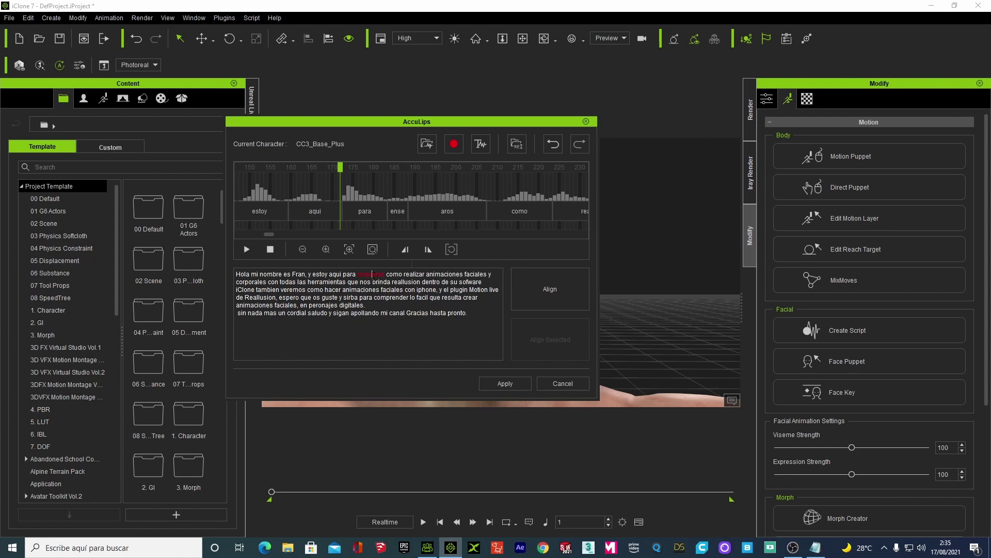
type("ñ")
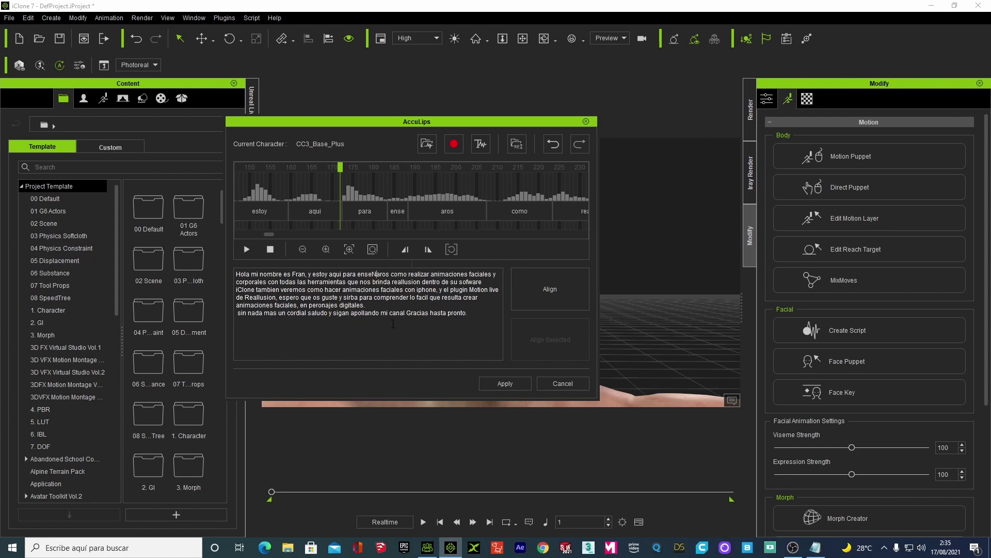
left_click(543, 287)
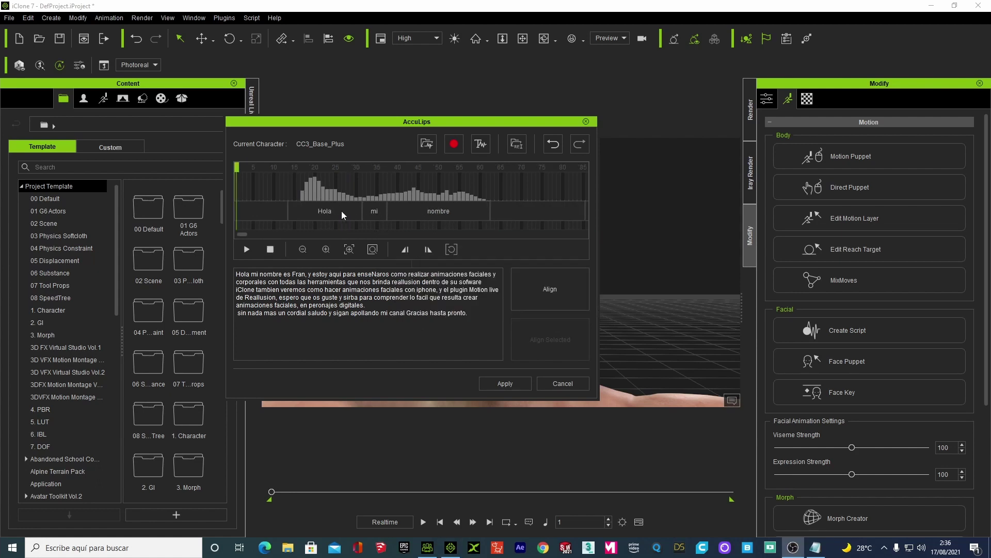
Start Hola slightly later, move the Hola/mi boundary, and check the es/Fran timing.
left_click_drag(290, 211, 298, 211)
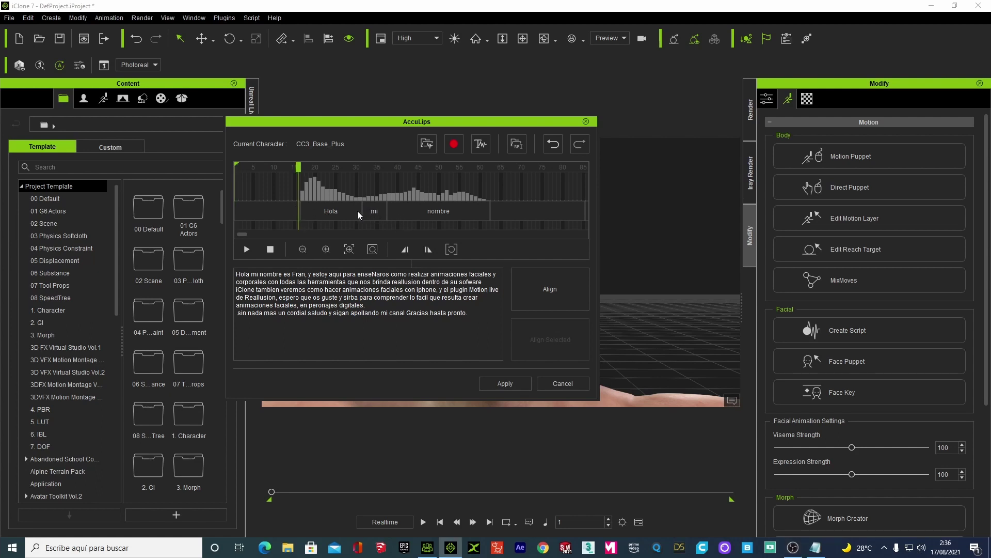
left_click_drag(357, 210, 378, 209)
left_click_drag(240, 234, 252, 235)
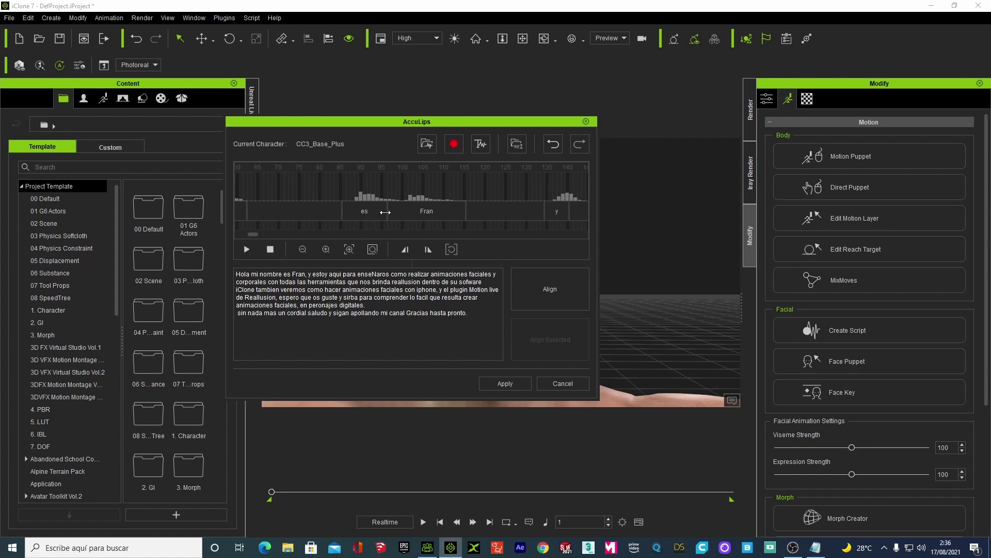
left_click_drag(387, 210, 400, 209)
left_click(351, 209)
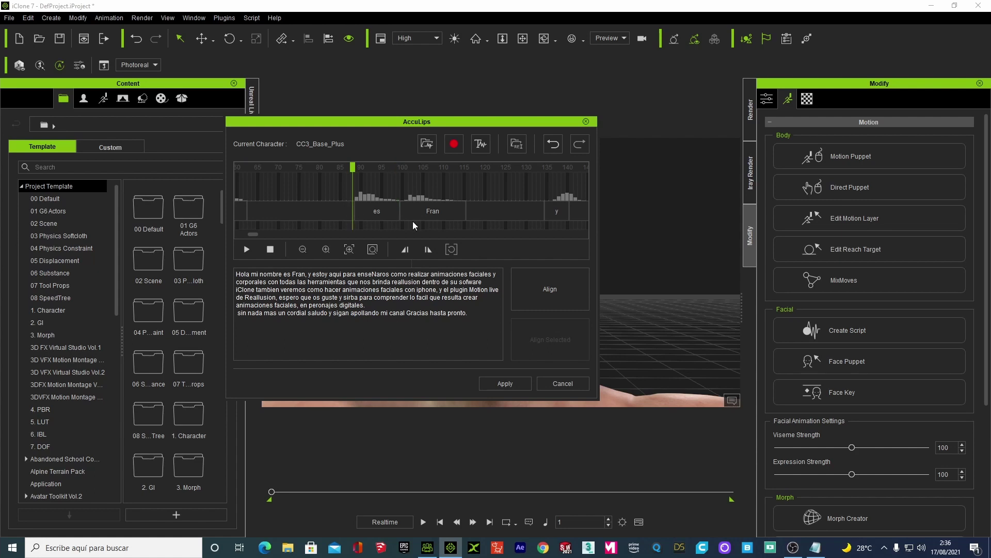
left_click(456, 211)
Move the y/estoy boundary and nudge the aqui/para boundary later.
left_click_drag(264, 233, 276, 229)
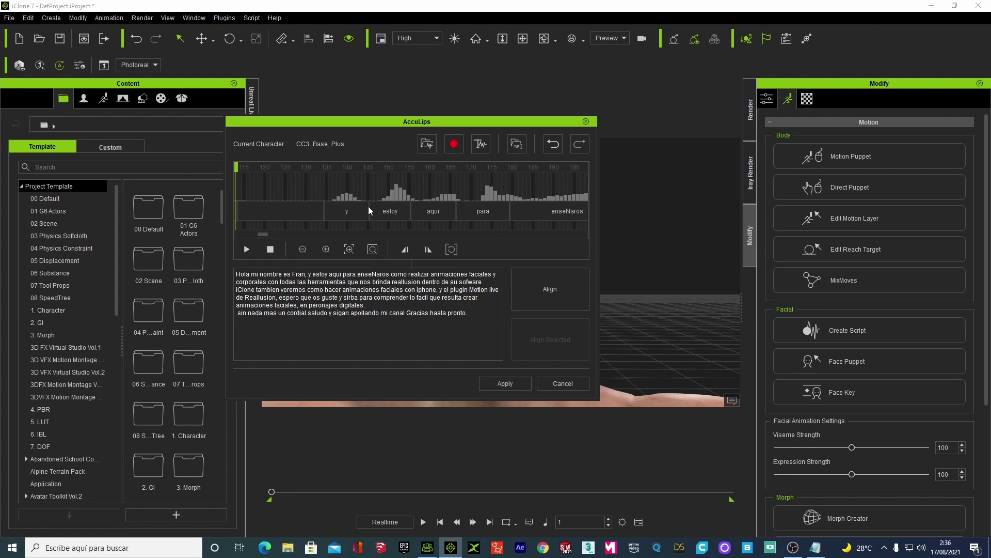
left_click_drag(364, 211, 328, 213)
left_click(327, 211)
left_click(416, 210)
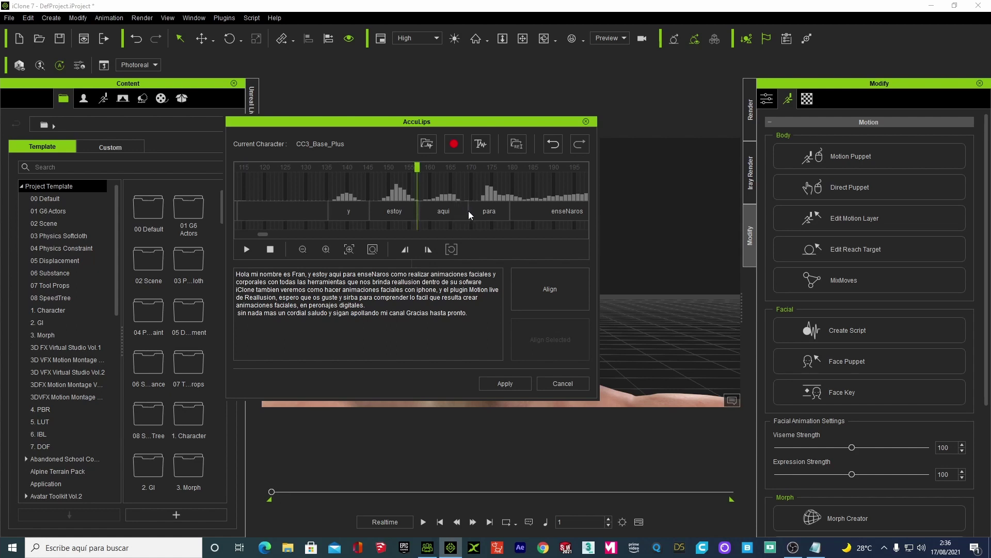
left_click_drag(469, 211, 523, 210)
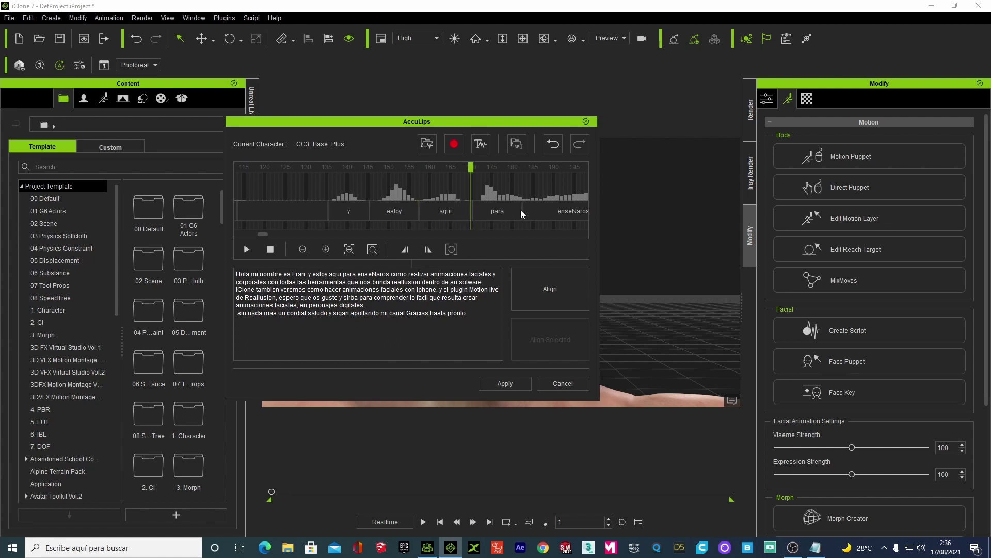
Move the enseNaros/como boundary later and shorten the ends of realizar and corporales.
left_click_drag(265, 234, 274, 232)
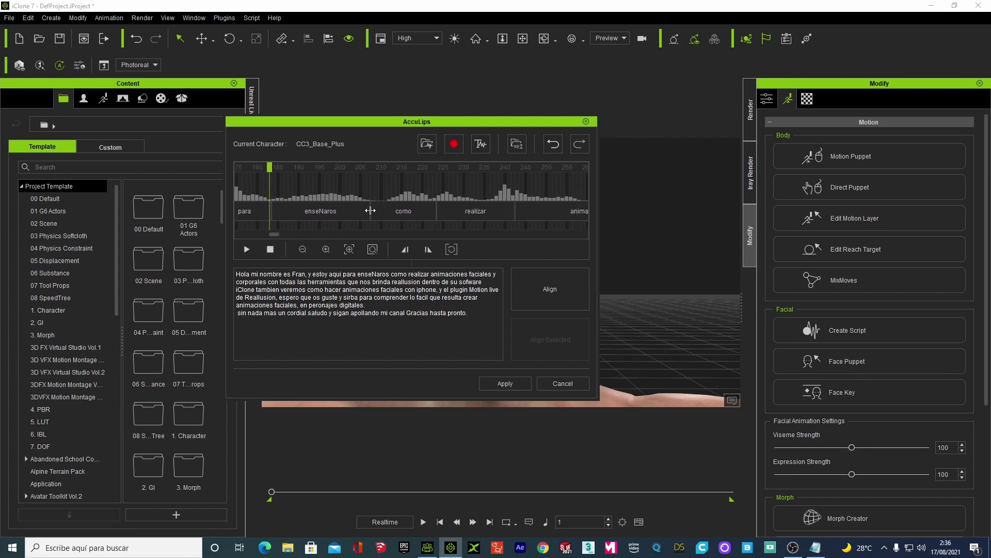
left_click_drag(371, 210, 427, 211)
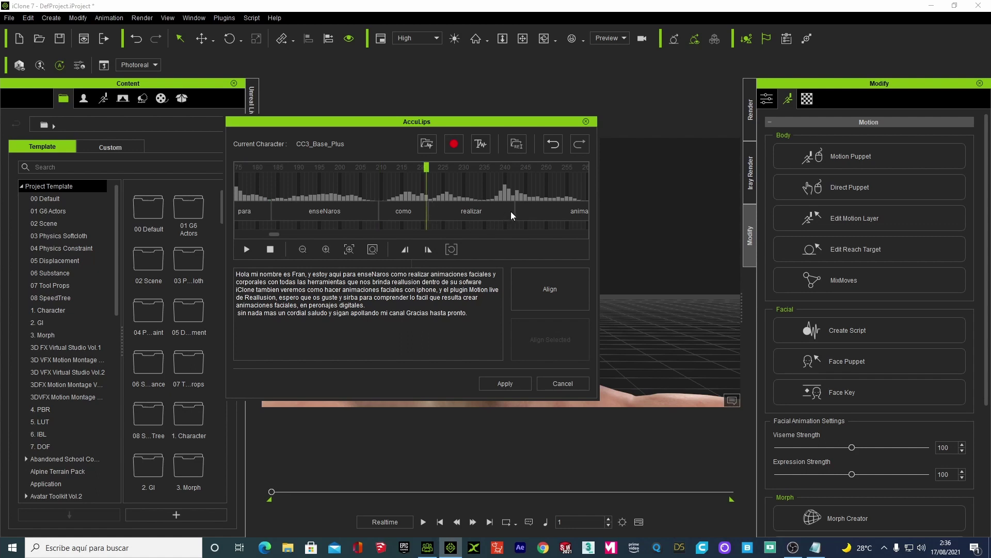
left_click_drag(514, 211, 479, 210)
left_click_drag(276, 234, 299, 235)
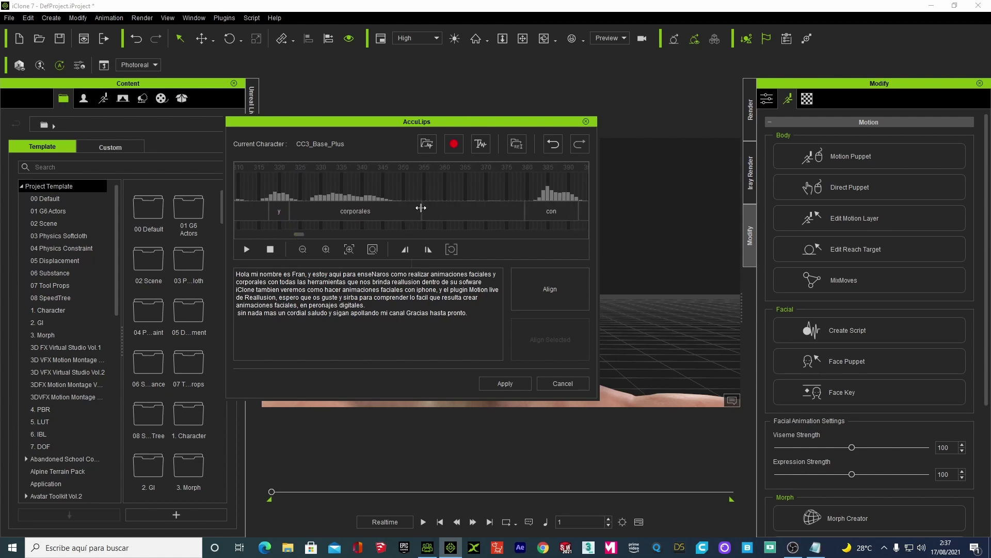
left_click_drag(421, 207, 397, 208)
left_click_drag(302, 235, 295, 234)
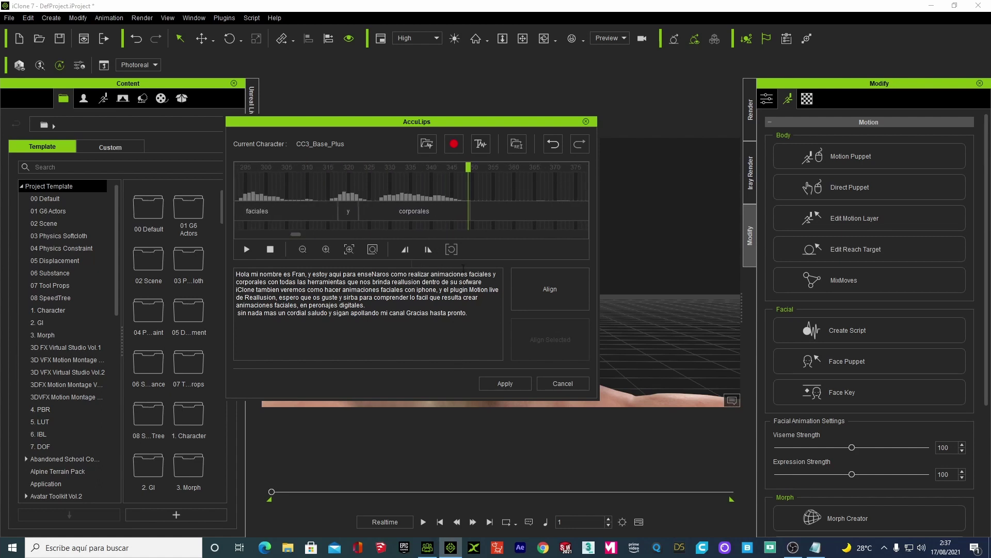
Apply the corrected AccuLips lip-sync to the character and preview it once.
left_click(506, 383)
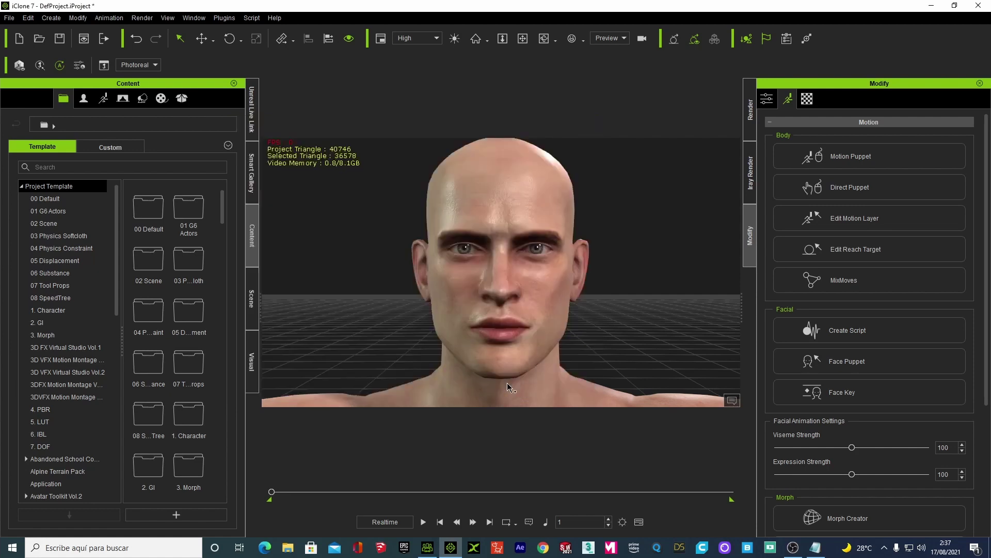
left_click(423, 523)
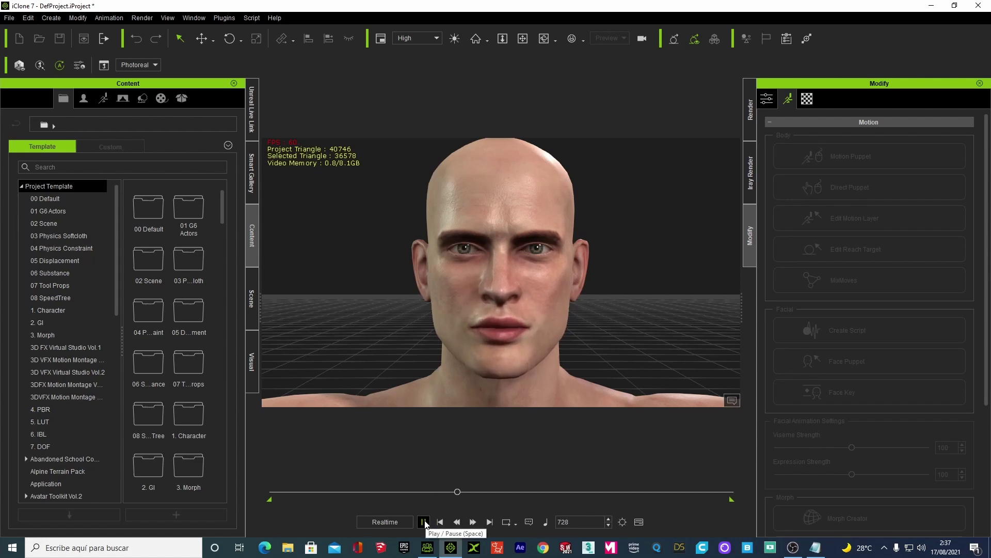
left_click(424, 522)
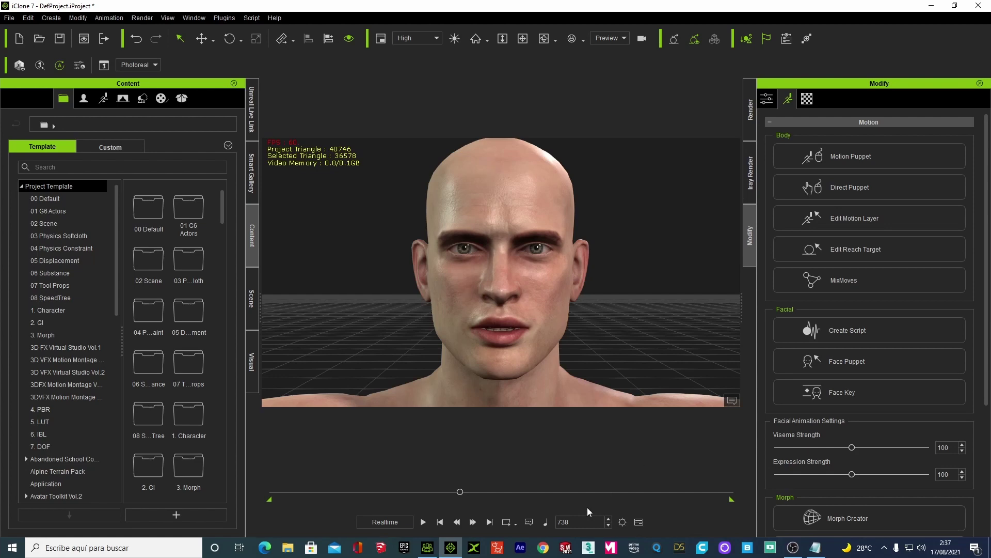
left_click(447, 522)
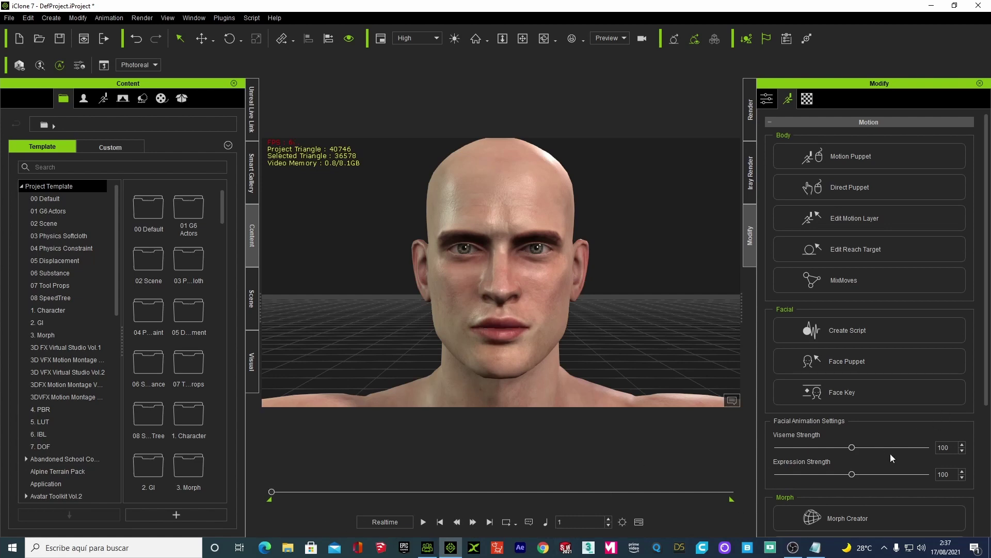
Raise Viseme Strength from 100 to 110 and replay sections to inspect the mouth.
left_click_drag(852, 447, 860, 448)
left_click(423, 522)
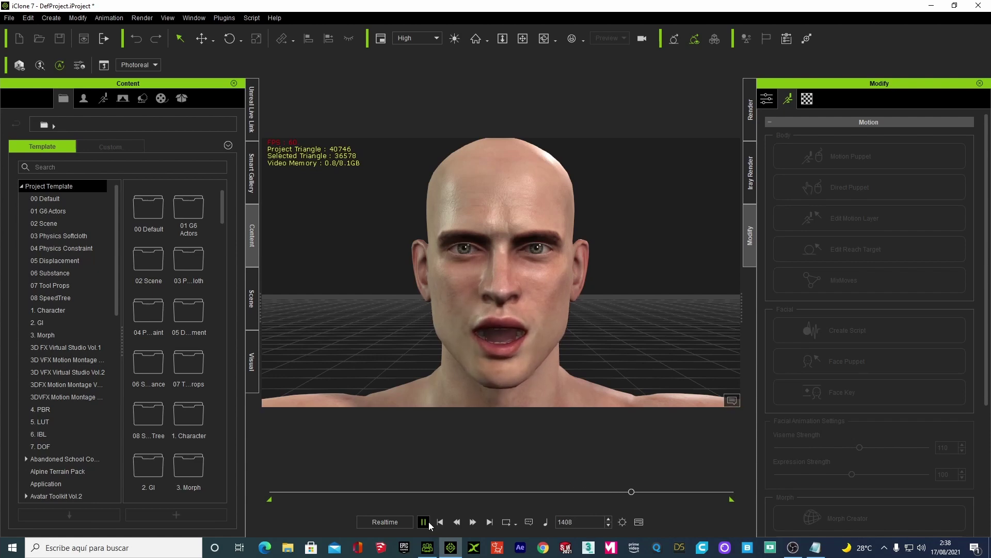
left_click(428, 522)
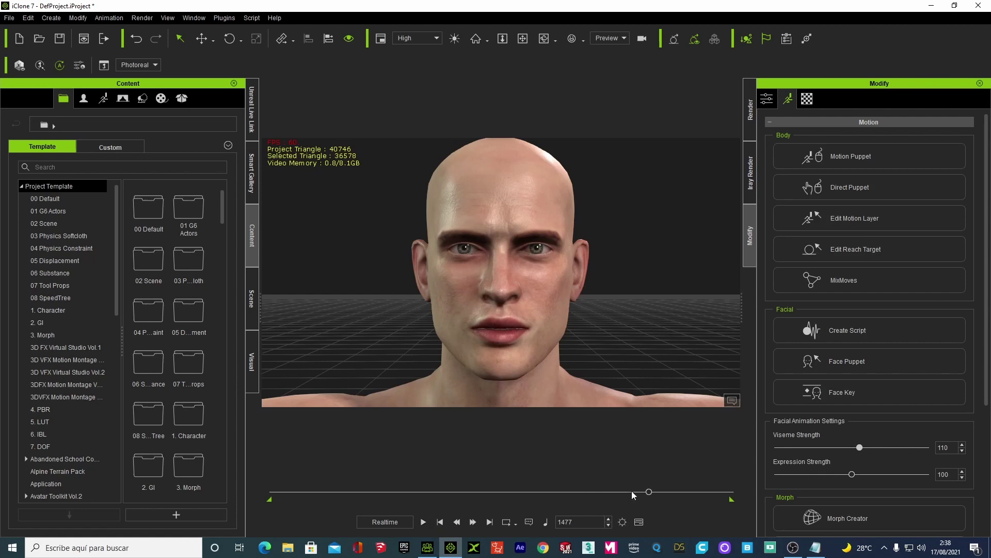
left_click_drag(649, 492, 589, 502)
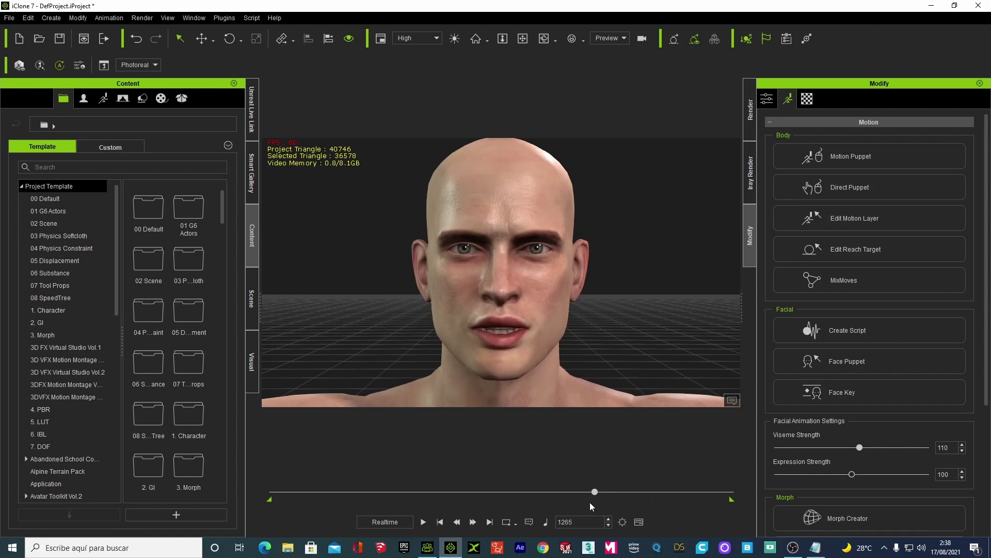
left_click(424, 522)
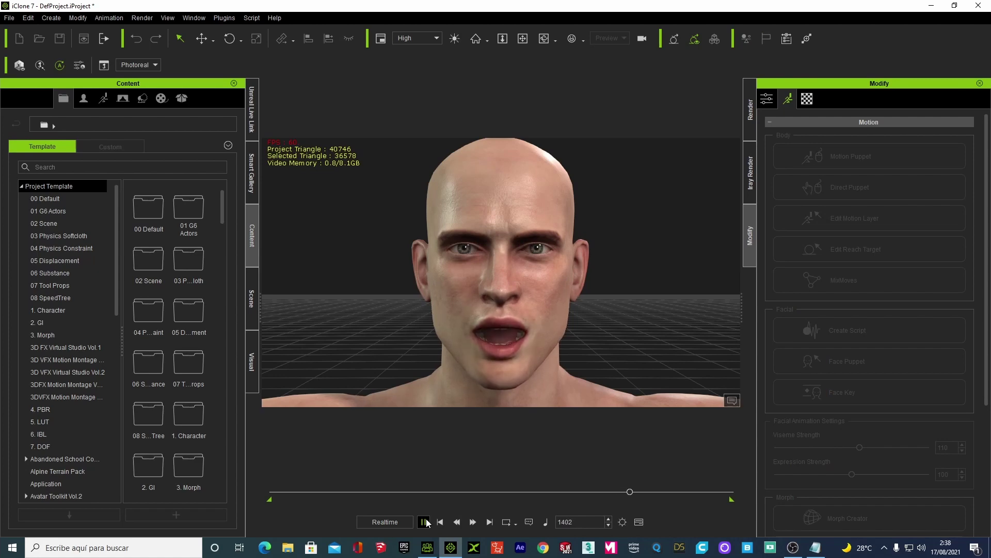
left_click(425, 521)
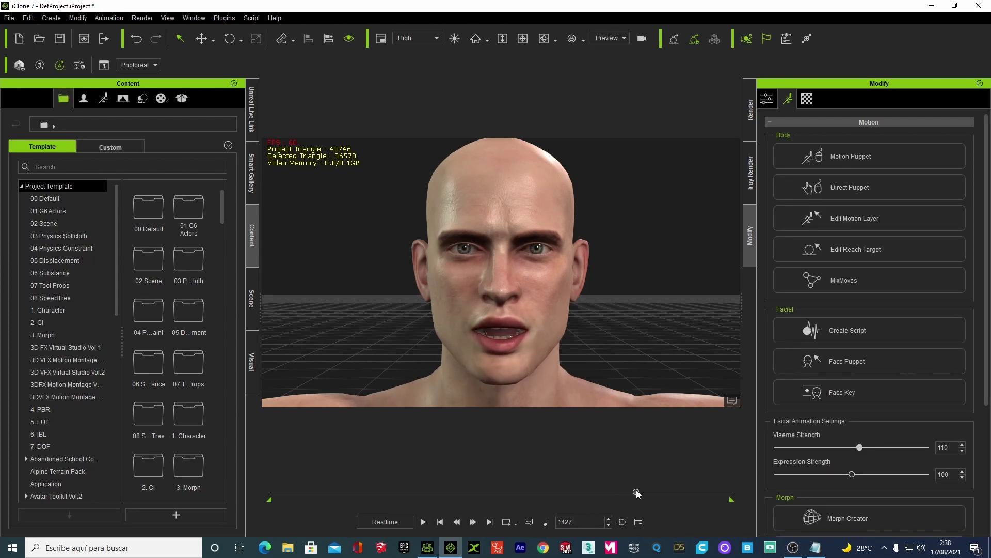
left_click_drag(636, 492, 597, 495)
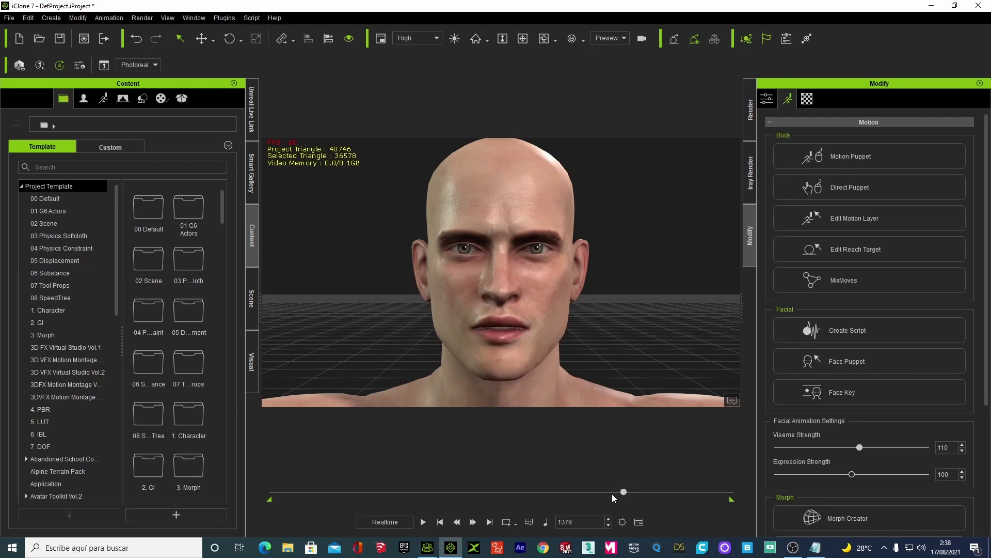
left_click(639, 522)
Expand the Viseme track, play frames 1376–1445, and park near frame 1403 in 'faciales'.
scroll(675, 480, "down", 5)
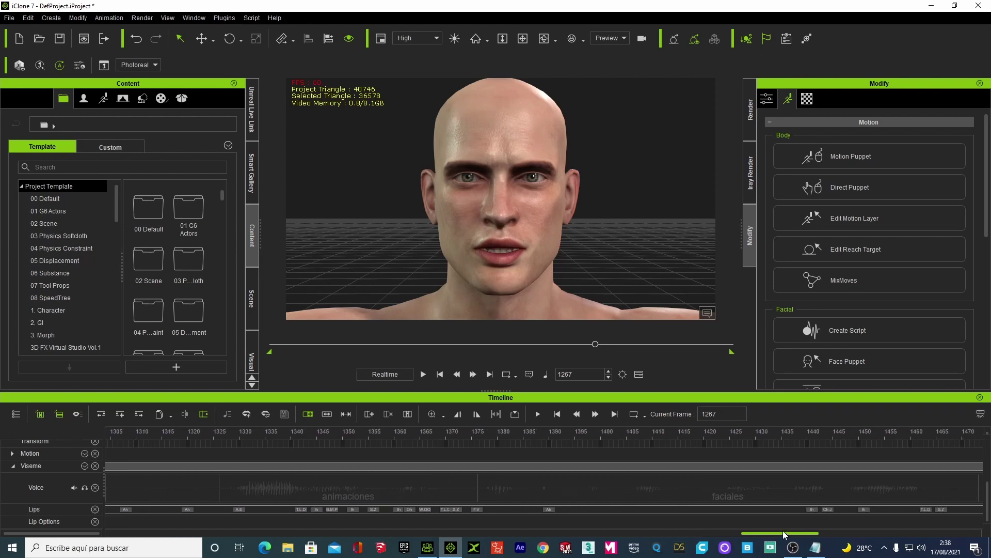
left_click_drag(761, 533, 778, 530)
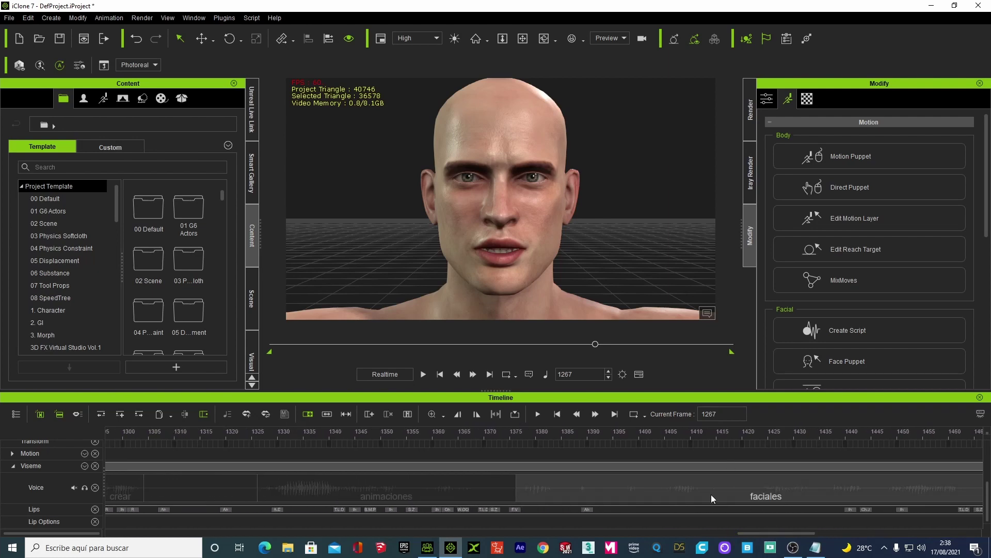
left_click(514, 443)
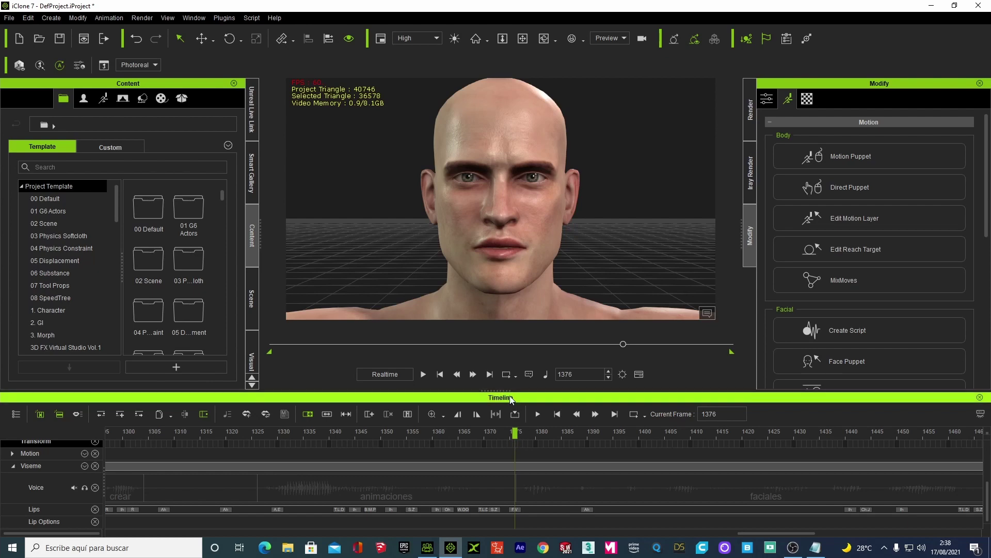
left_click(423, 374)
key("space")
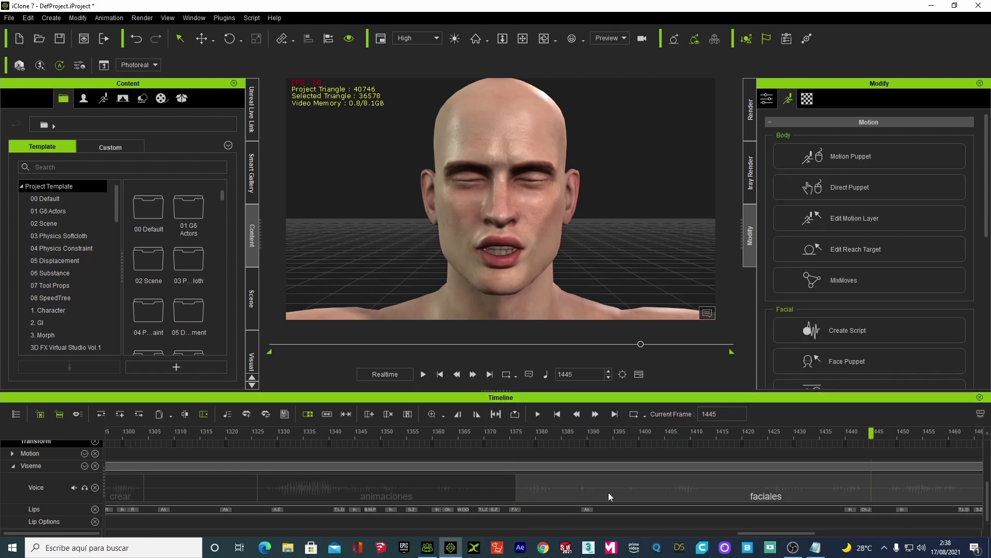
mouse_move(870, 430)
left_mouse_down()
mouse_move(645, 433)
mouse_move(654, 433)
left_mouse_up()
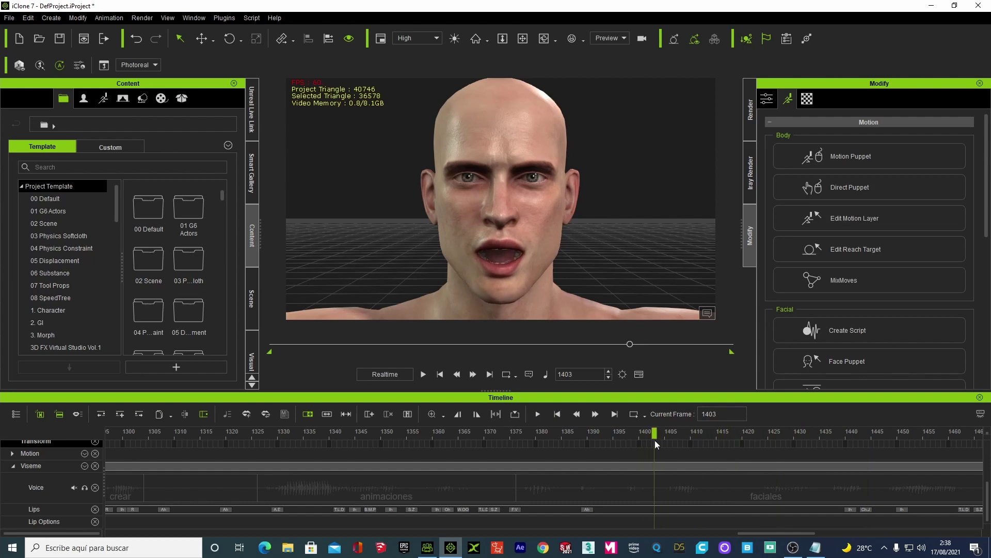
Open the Lips Editor and set a closed-mouth None viseme at frame 1399.
right_click(656, 508)
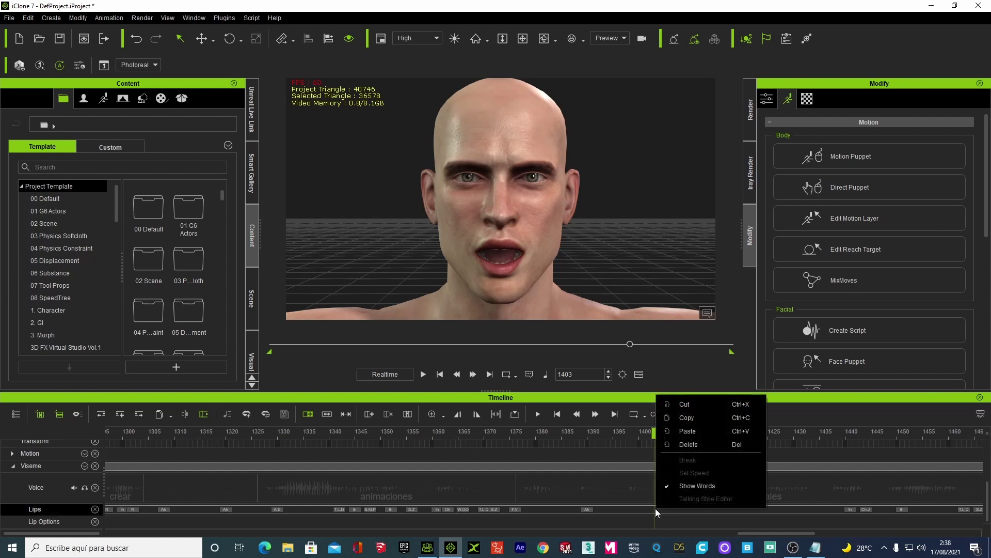
right_click(649, 465)
left_click(587, 509)
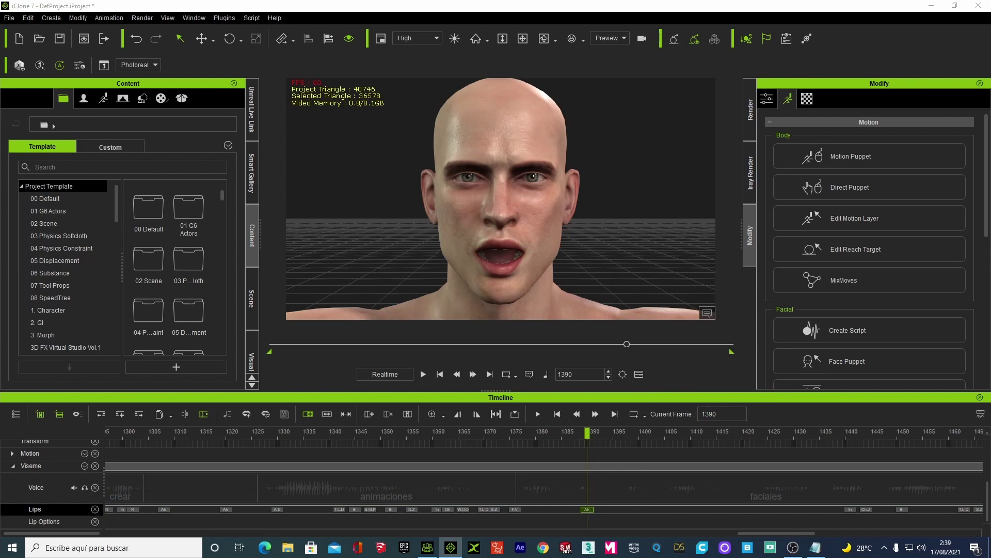
left_click_drag(408, 91, 324, 73)
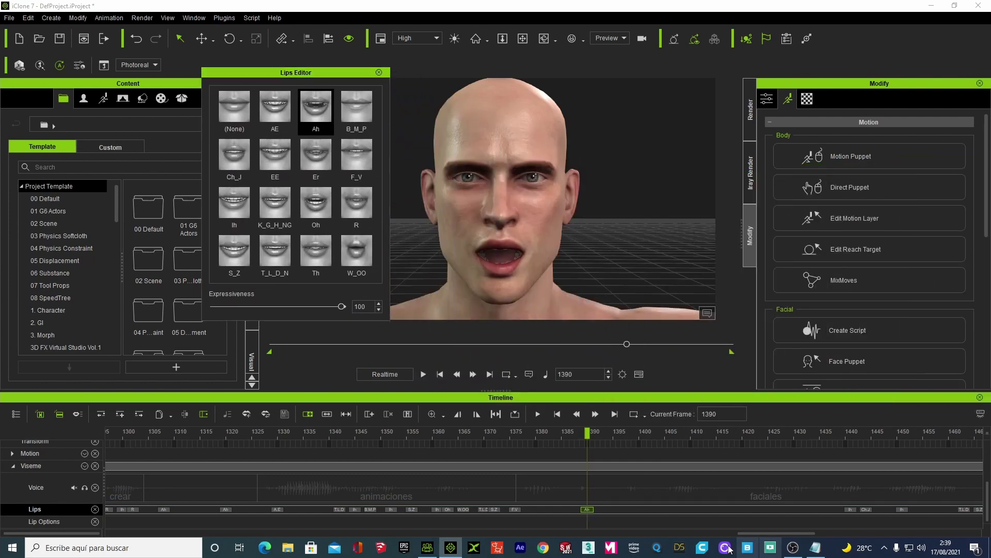
left_click(640, 432)
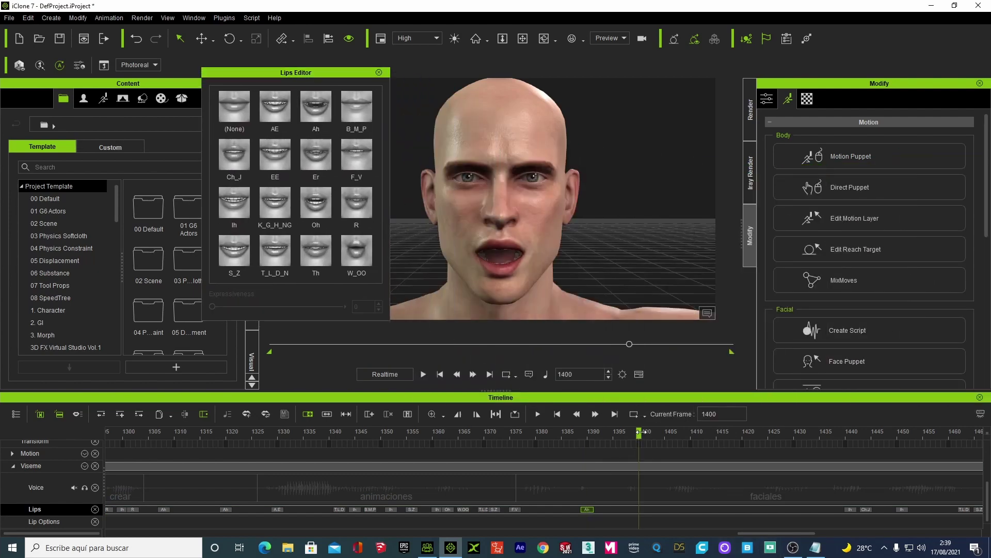
left_click_drag(640, 431, 634, 432)
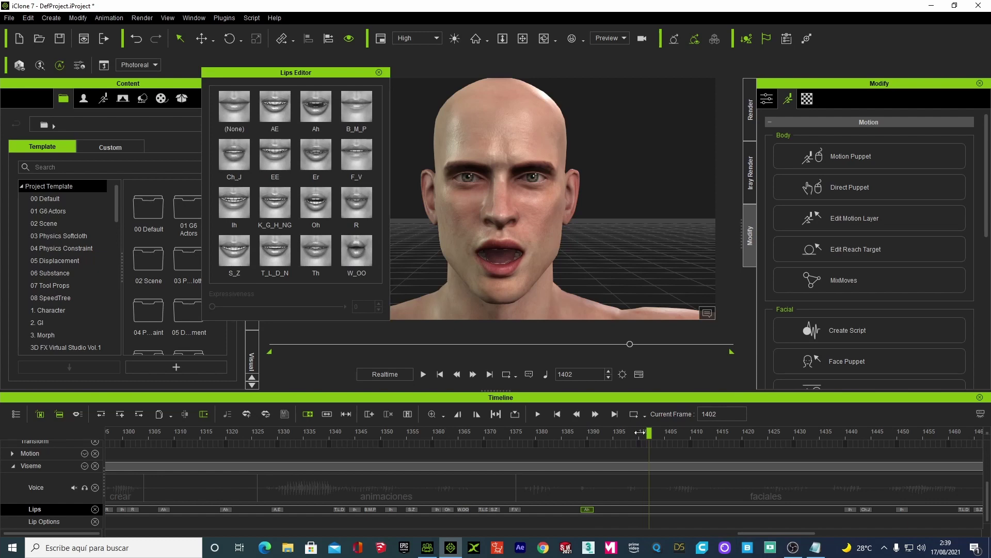
left_click(244, 111)
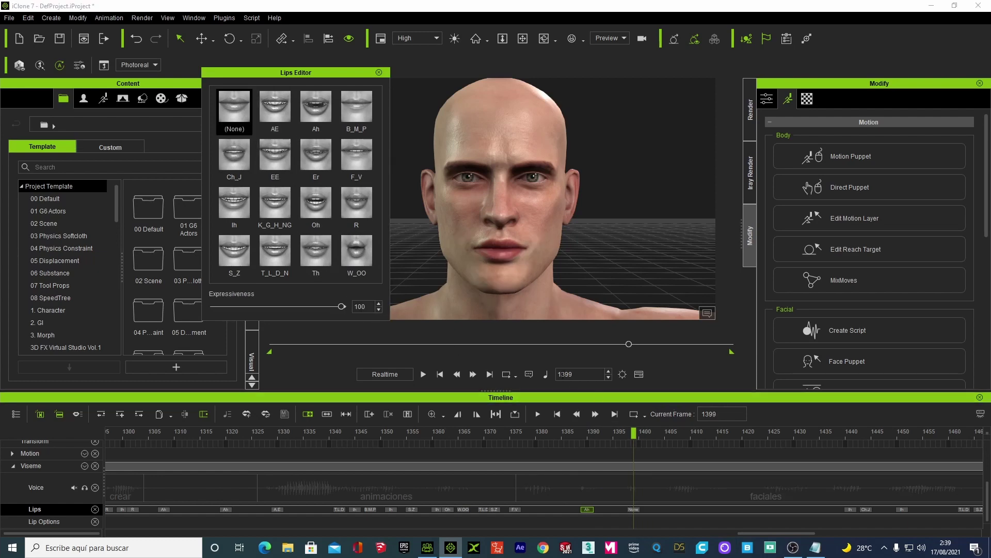
left_click(424, 373)
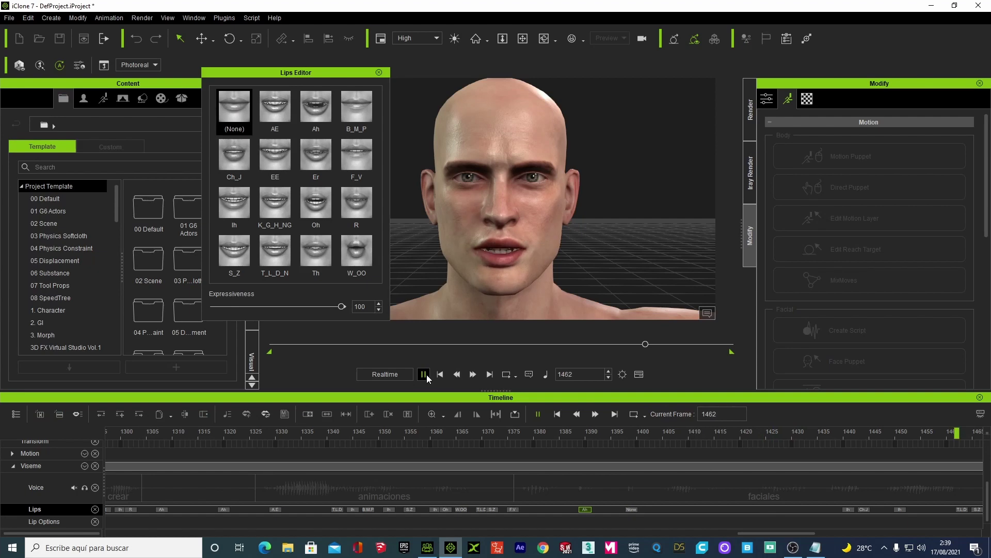
Assign the Ah viseme at frame 1410 and review it from frame 1386.
left_click(695, 436)
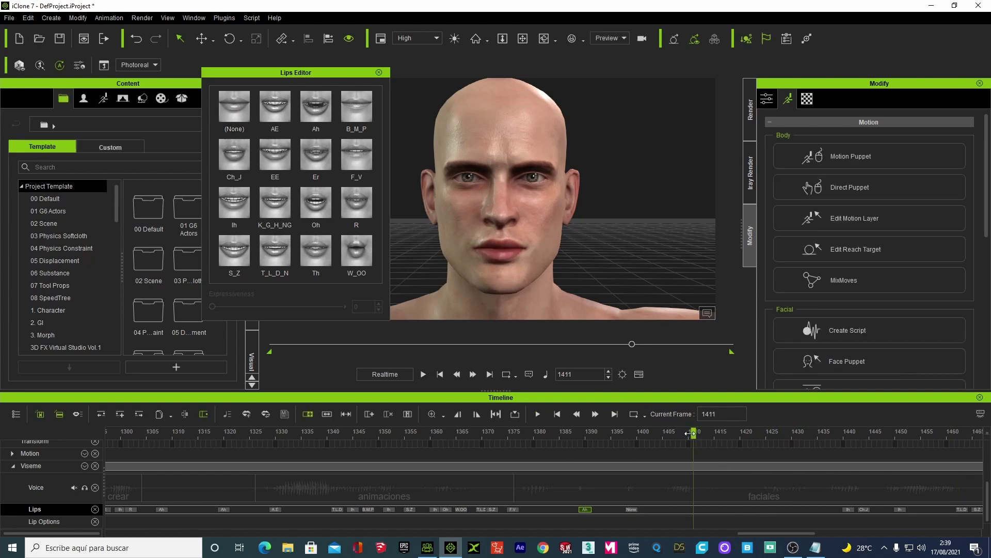
left_click(308, 105)
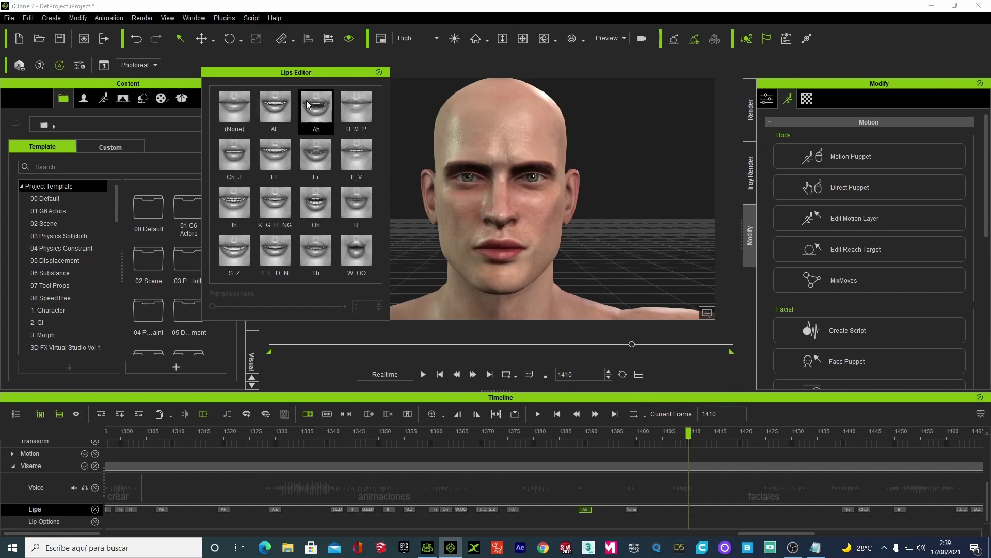
left_click(566, 436)
left_click(424, 375)
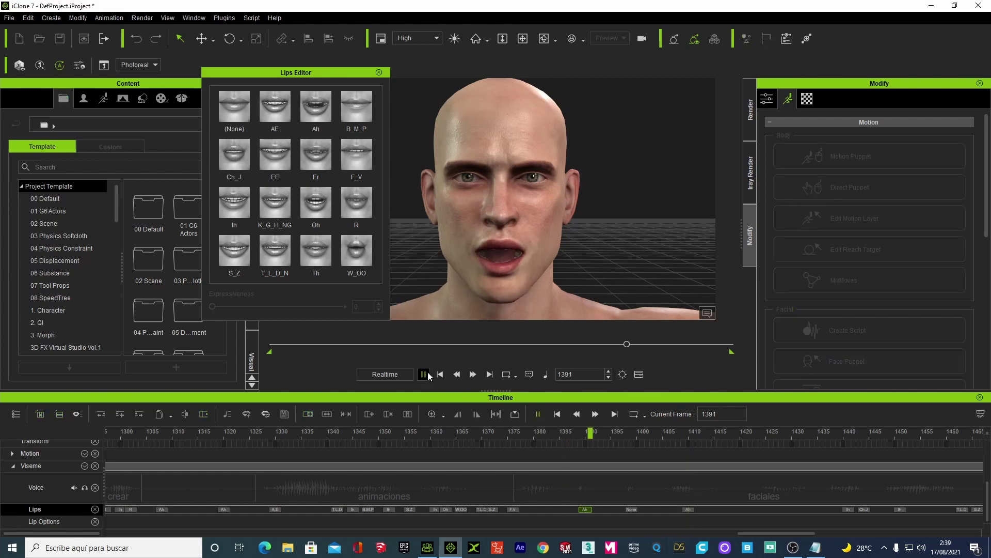
left_click(424, 374)
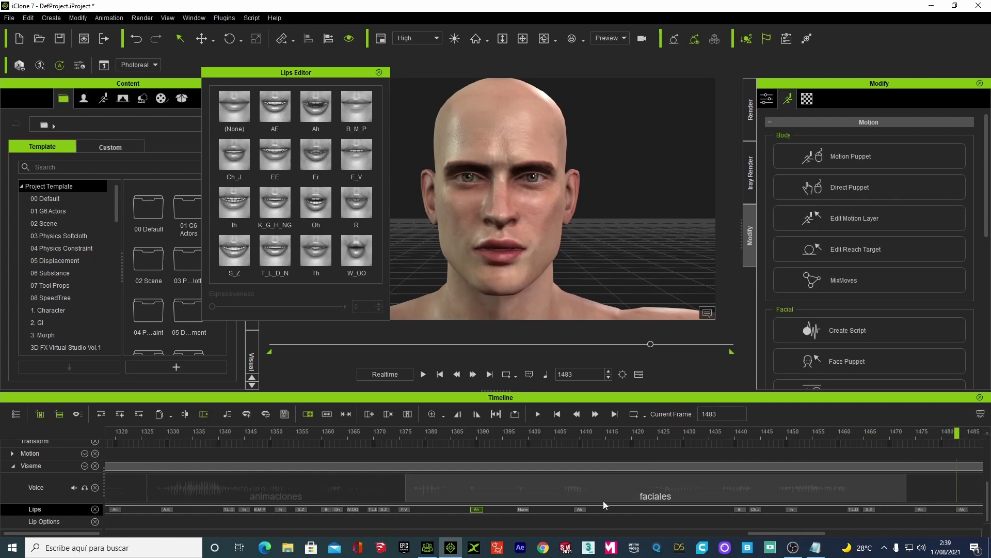
Set a closed-mouth None viseme at frame 1436 and review from frame 1364.
left_click(709, 434)
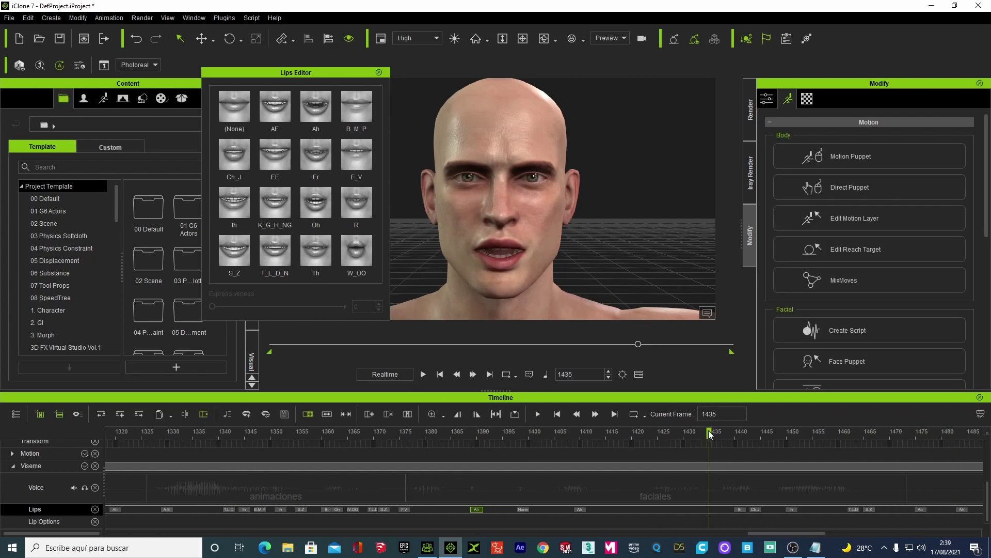
left_click_drag(710, 434, 715, 431)
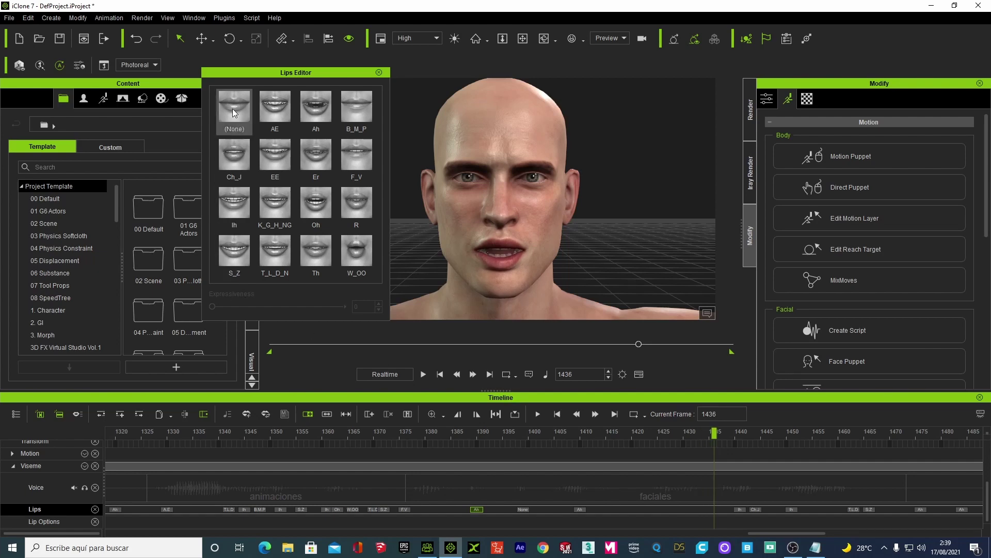
left_click(233, 112)
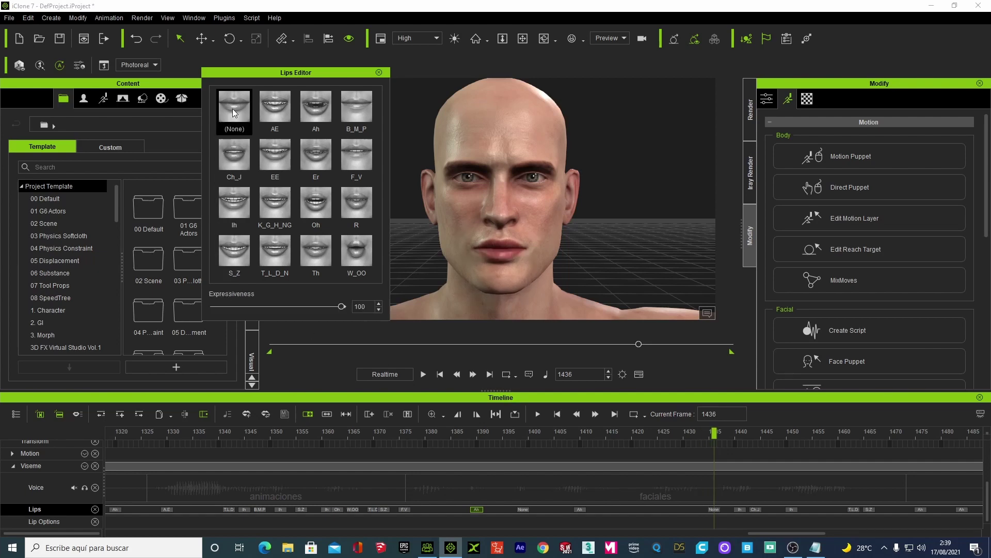
left_click(343, 432)
left_click(424, 375)
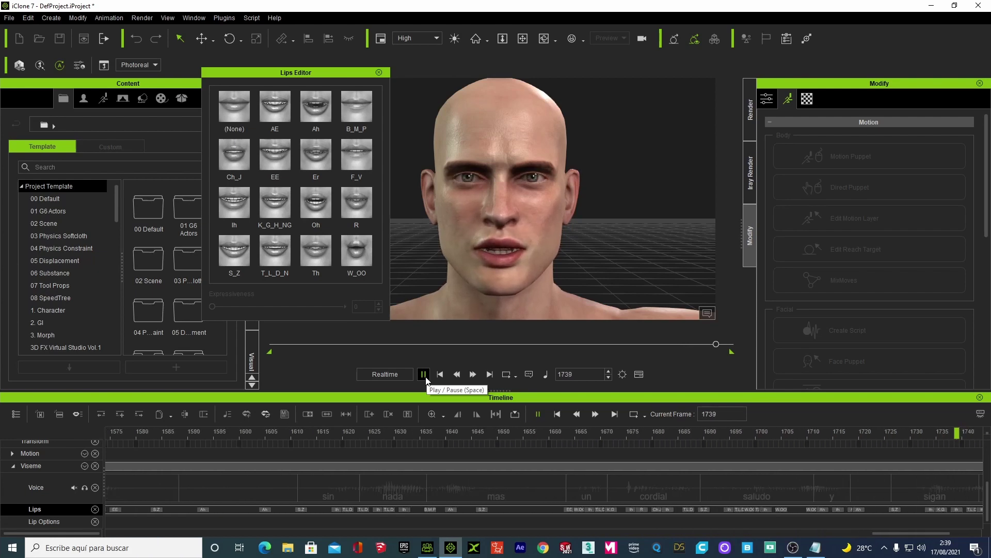
left_click(423, 376)
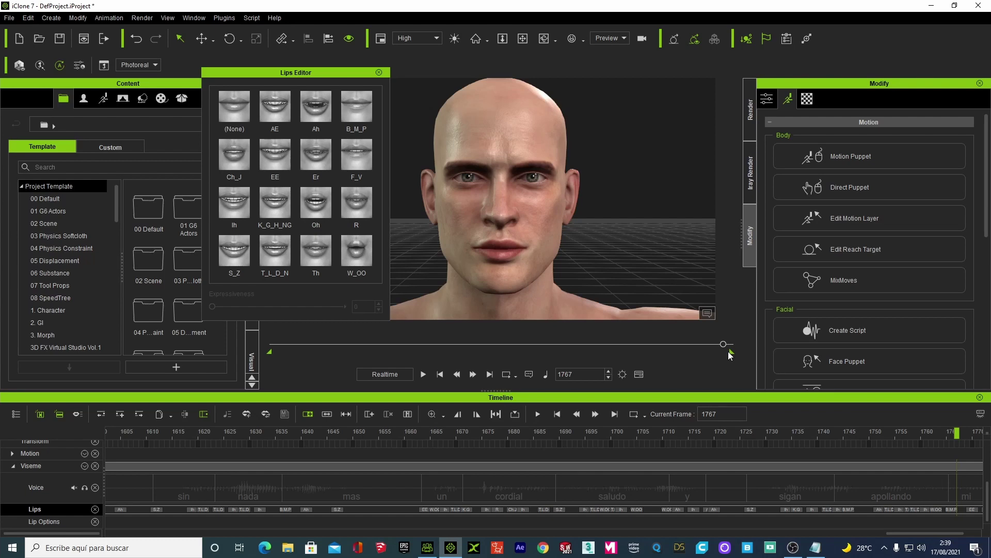
Close the Lips Editor and set the project's Total Frames to 2500.
left_click(379, 73)
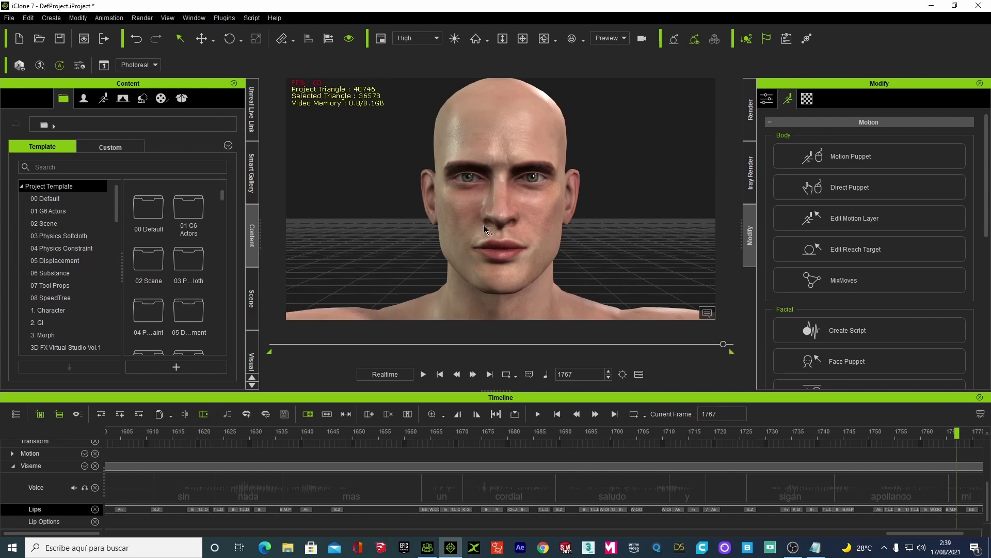
left_click(622, 375)
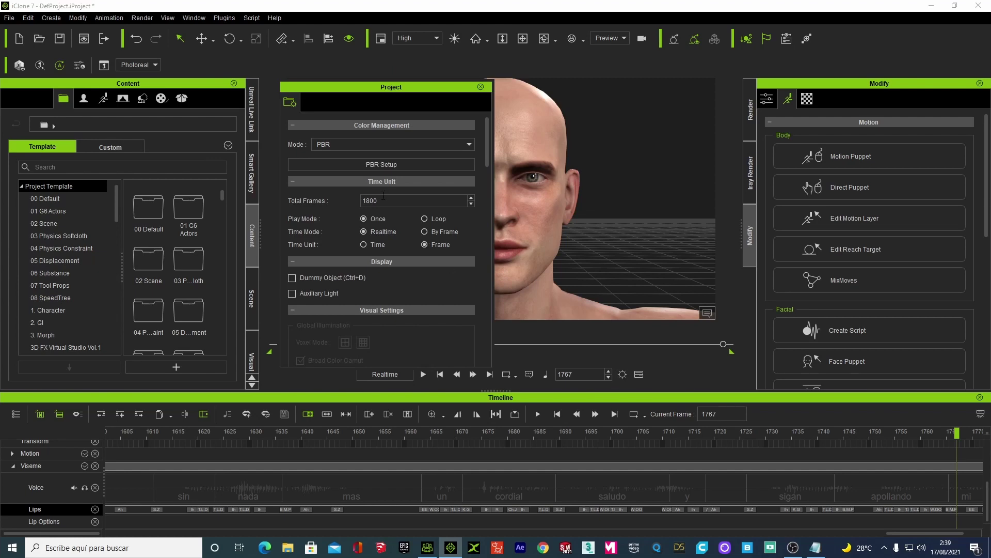
type("2500")
key("Return")
left_click(480, 87)
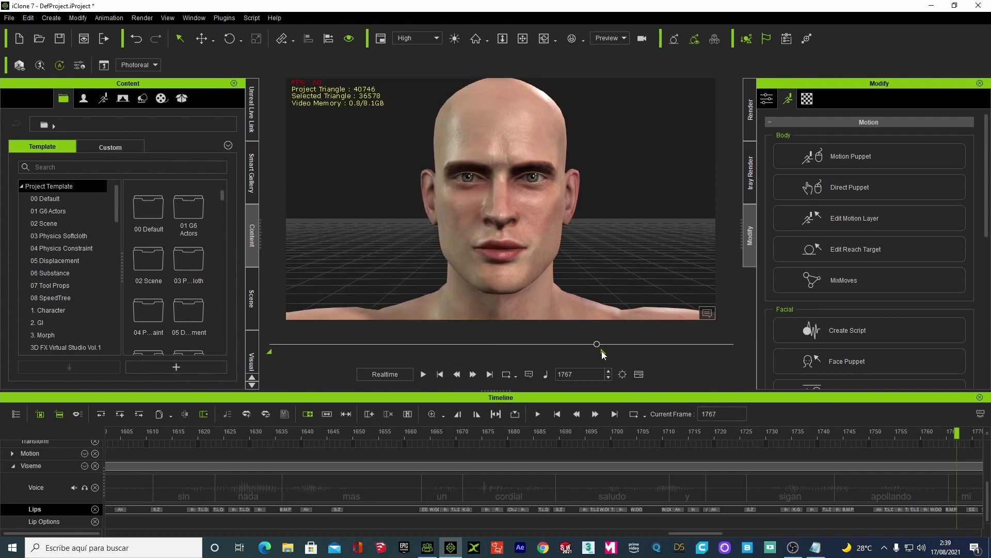
Extend the play range to cover the whole speech, play to frame 1921, and return to frame 1.
left_click_drag(638, 351, 652, 351)
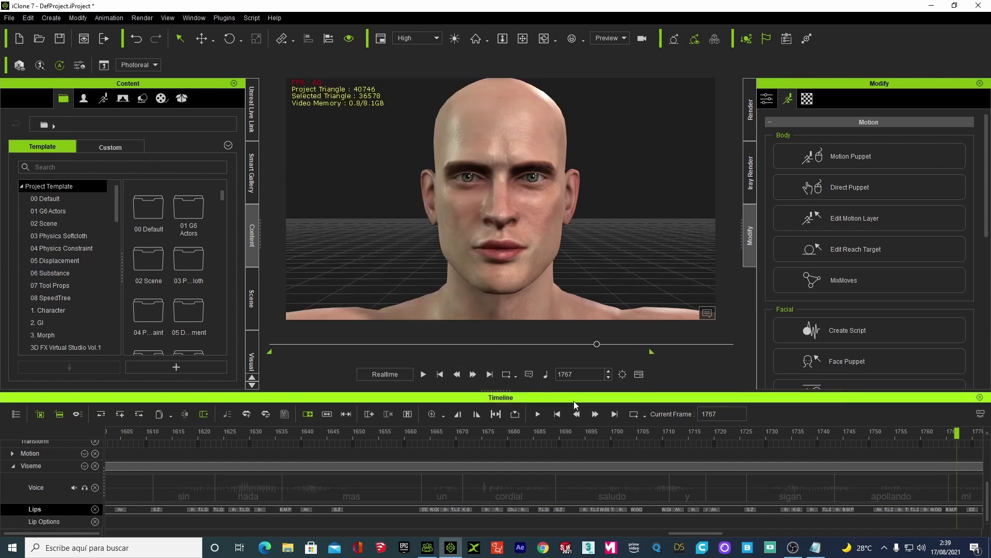
left_click(423, 374)
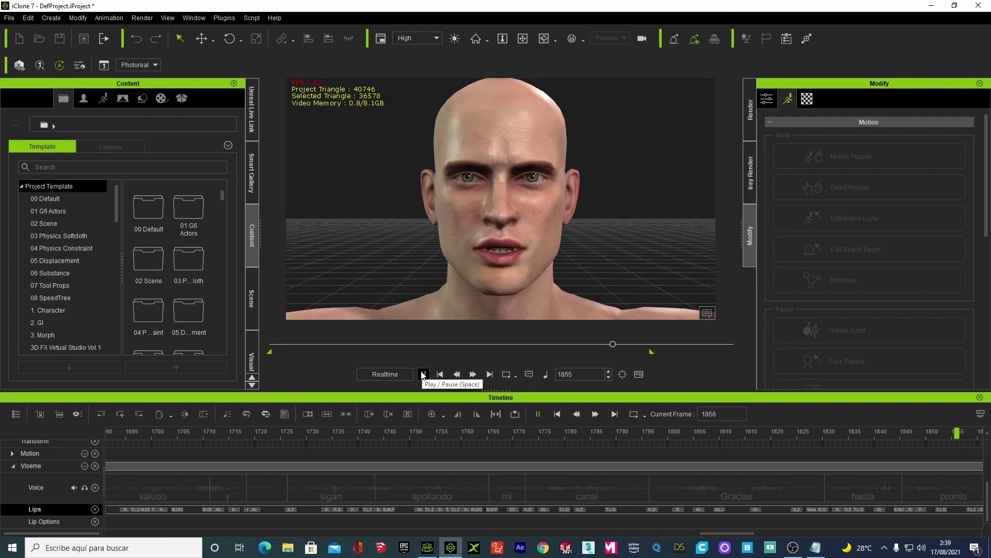
key("space")
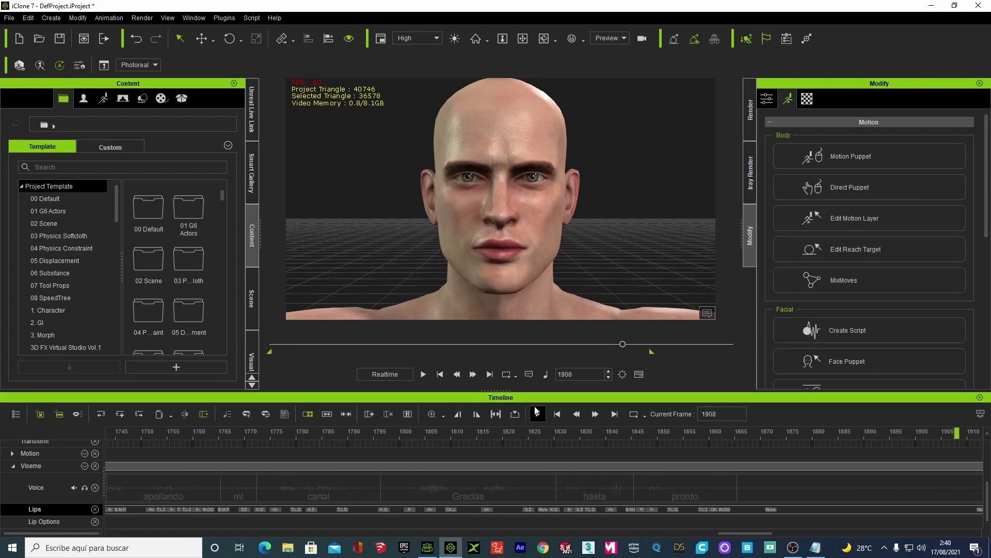
left_click_drag(739, 533, 757, 531)
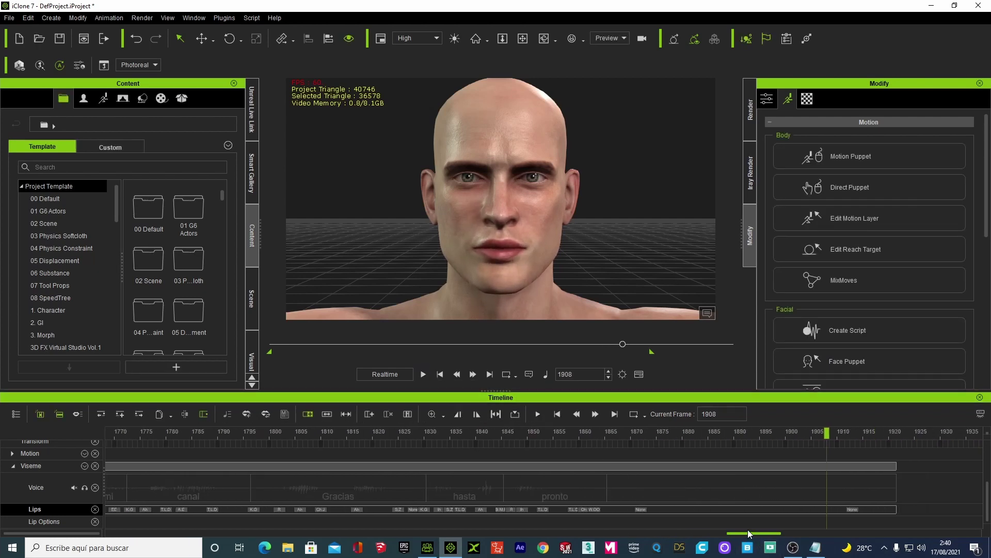
left_click(735, 436)
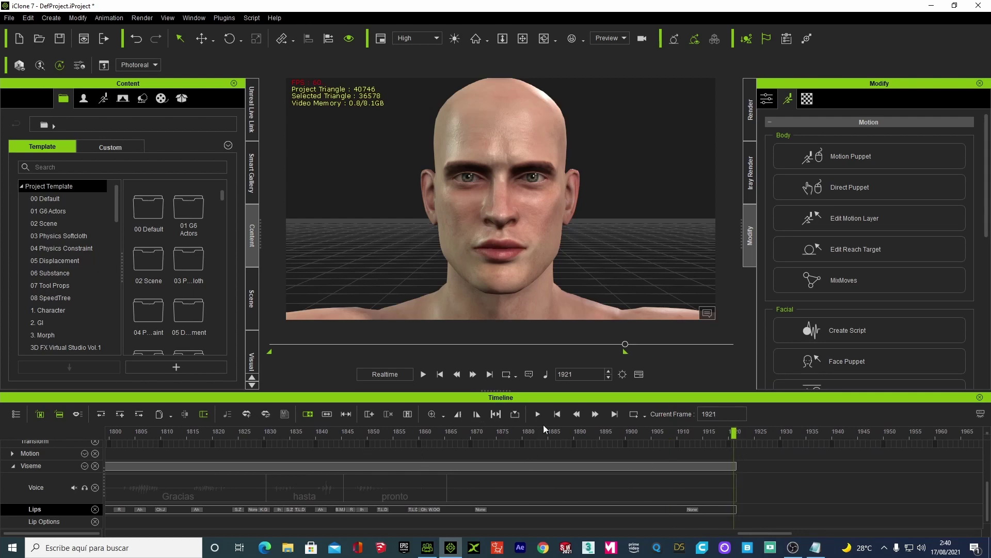
left_click(442, 376)
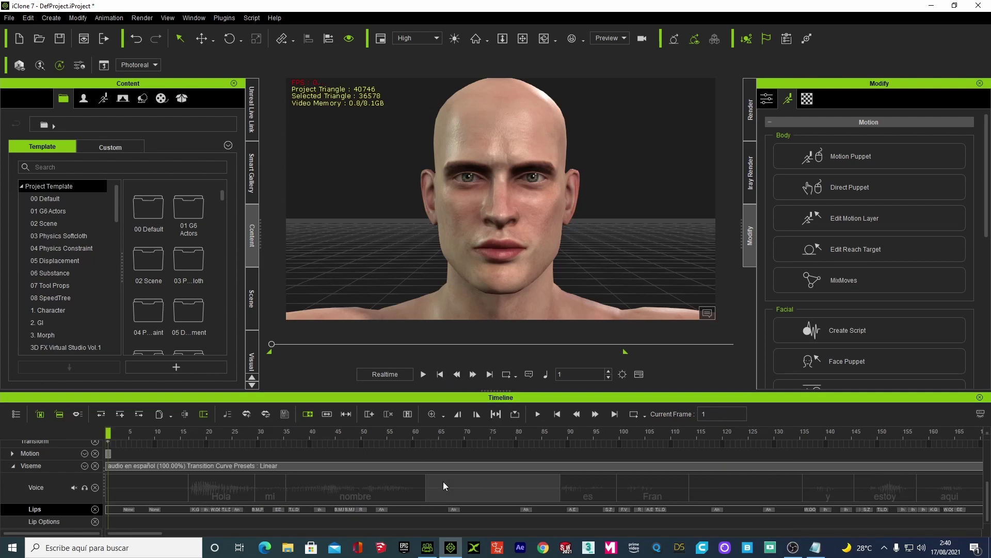
left_click(538, 413)
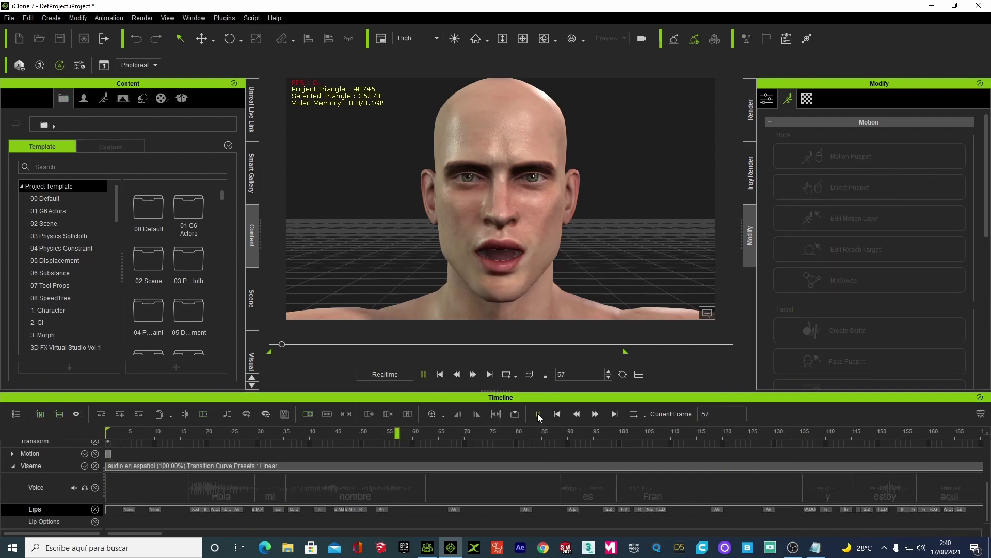
left_click(538, 414)
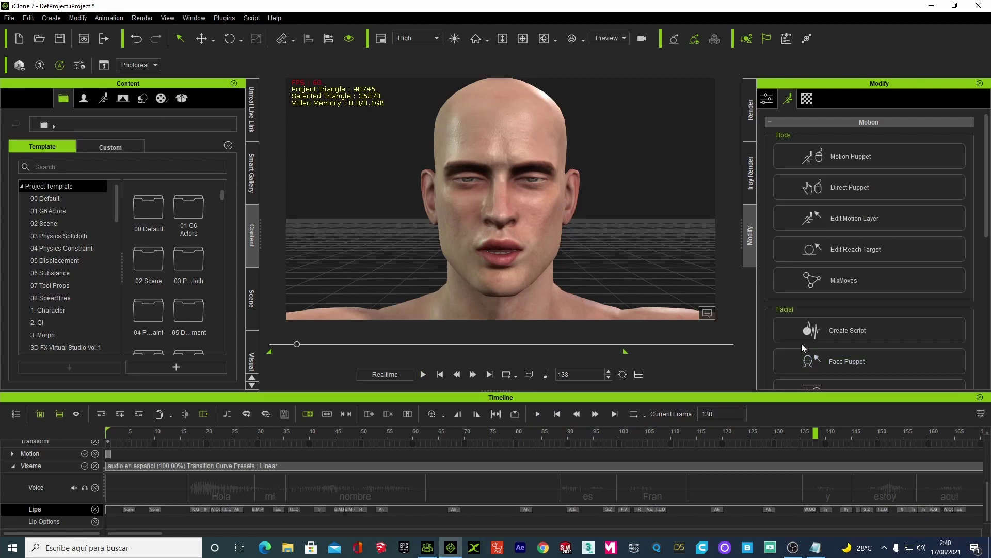
scroll(855, 327, "down", 2)
scroll(855, 326, "down", 2)
scroll(855, 326, "down", 1)
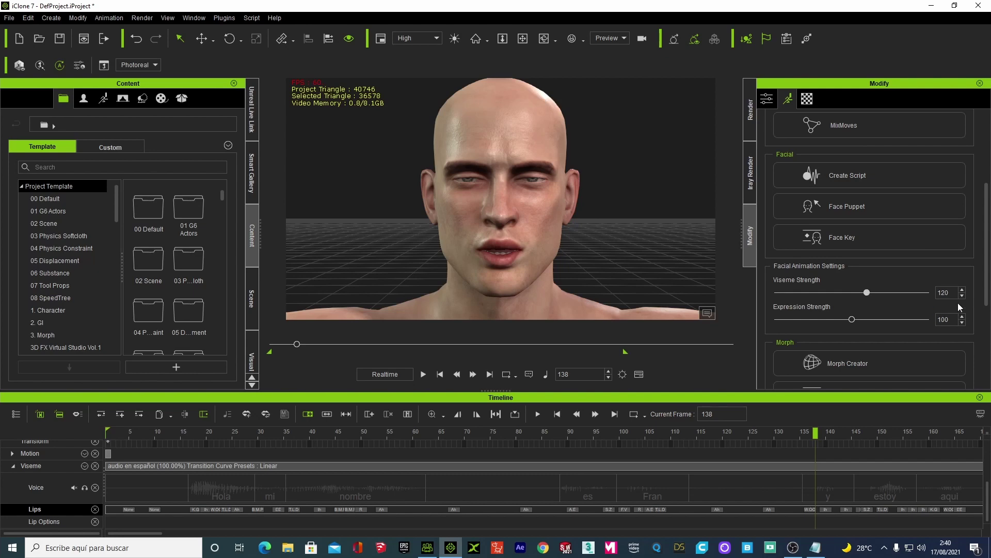
left_click(441, 374)
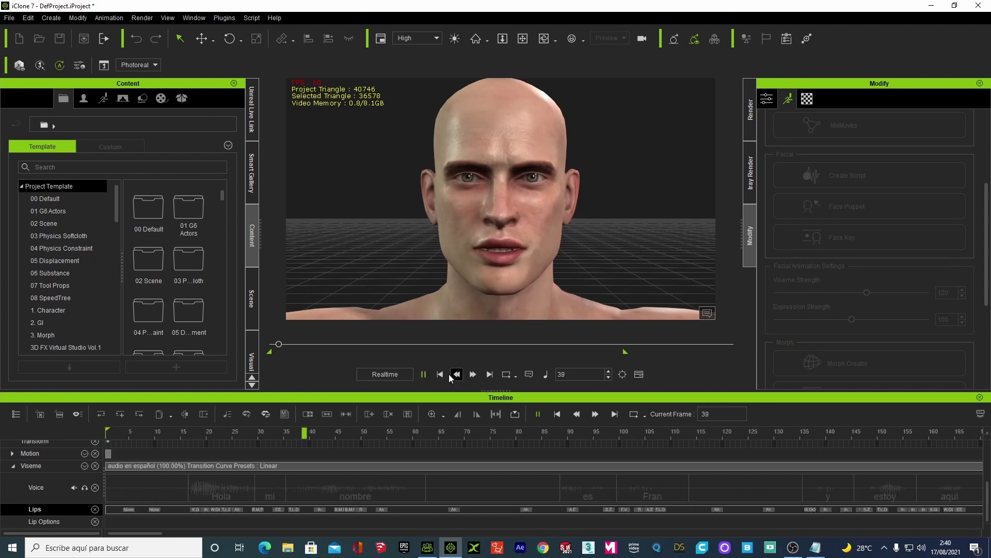
left_click(425, 374)
Open the Talking Style Editor for the Viseme clip and apply the Speed_Slow preset.
left_click(519, 467)
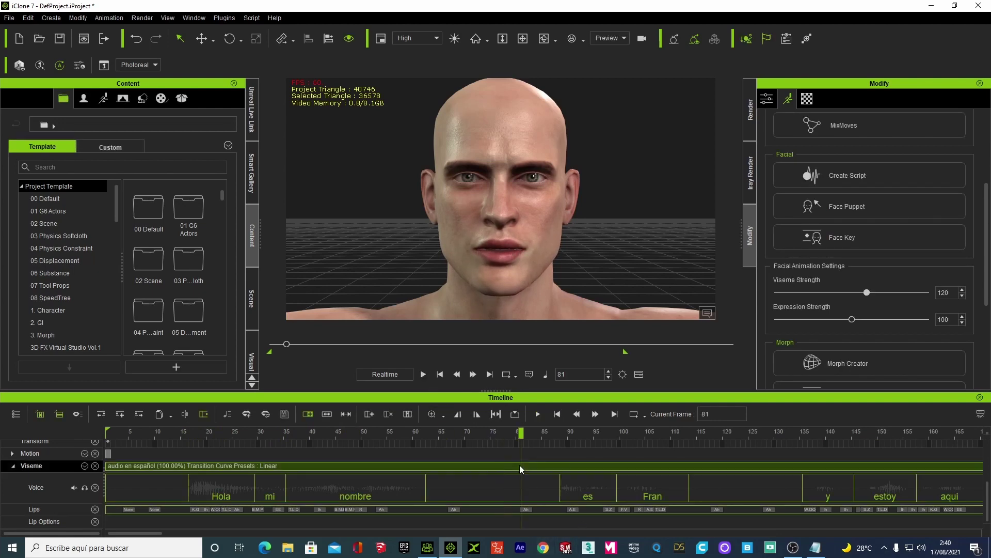
right_click(520, 468)
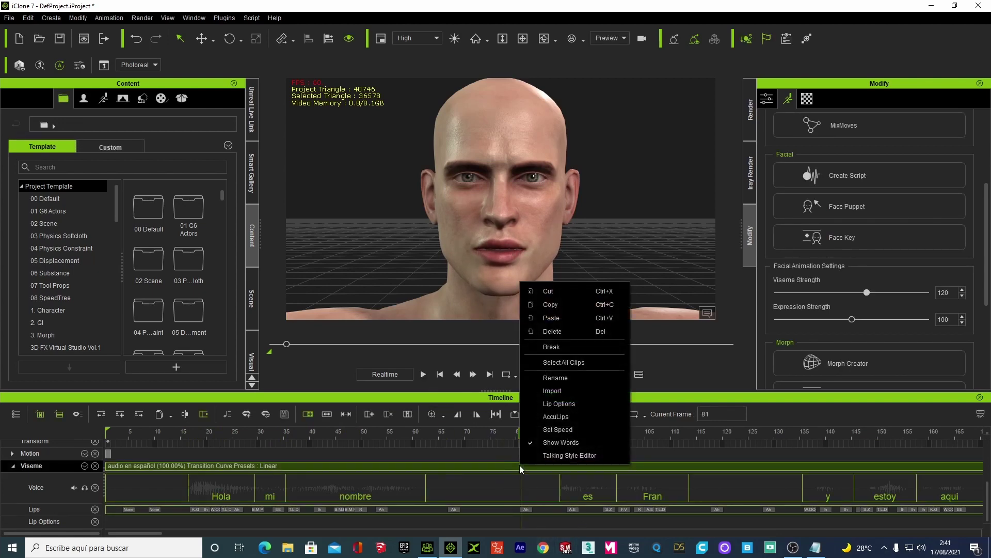
left_click(551, 456)
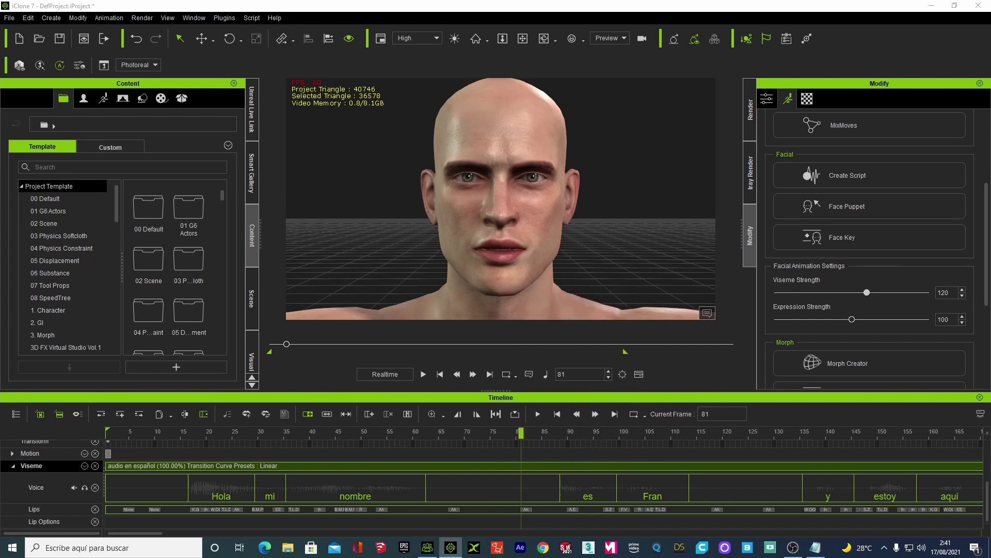
left_click_drag(602, 97, 760, 86)
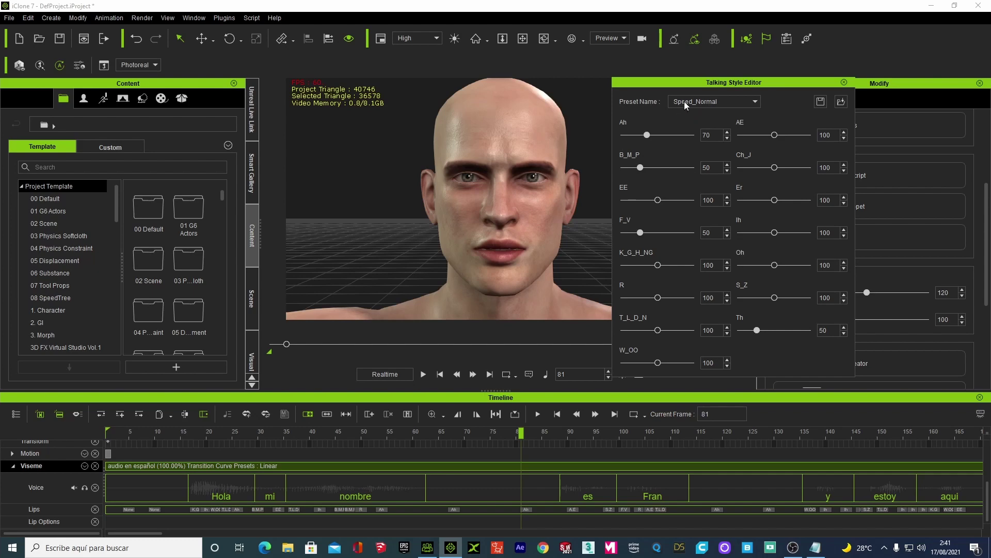
left_click(755, 103)
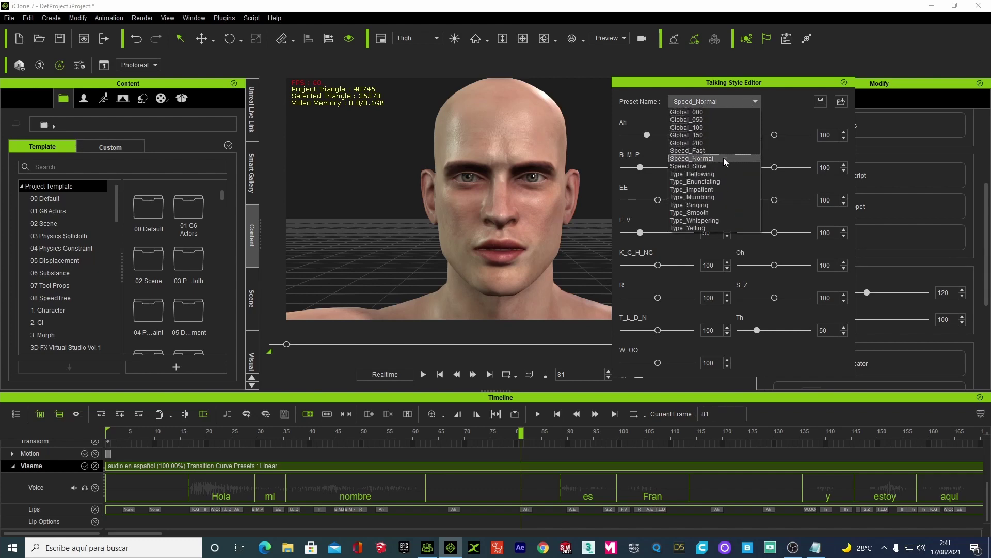
left_click(701, 166)
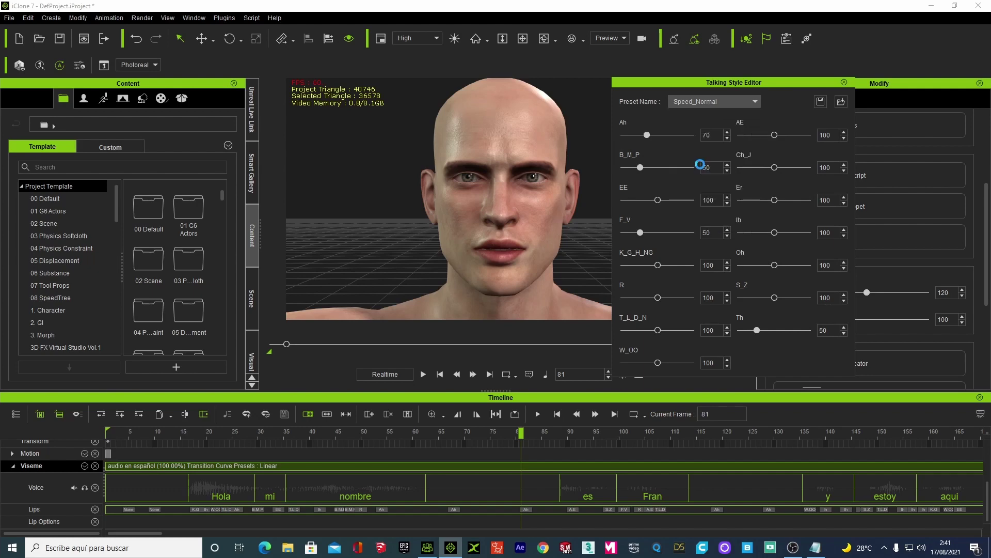
Play the Speed_Slow lip-sync from the start and pause at frame 1344.
left_click(439, 374)
left_click(423, 375)
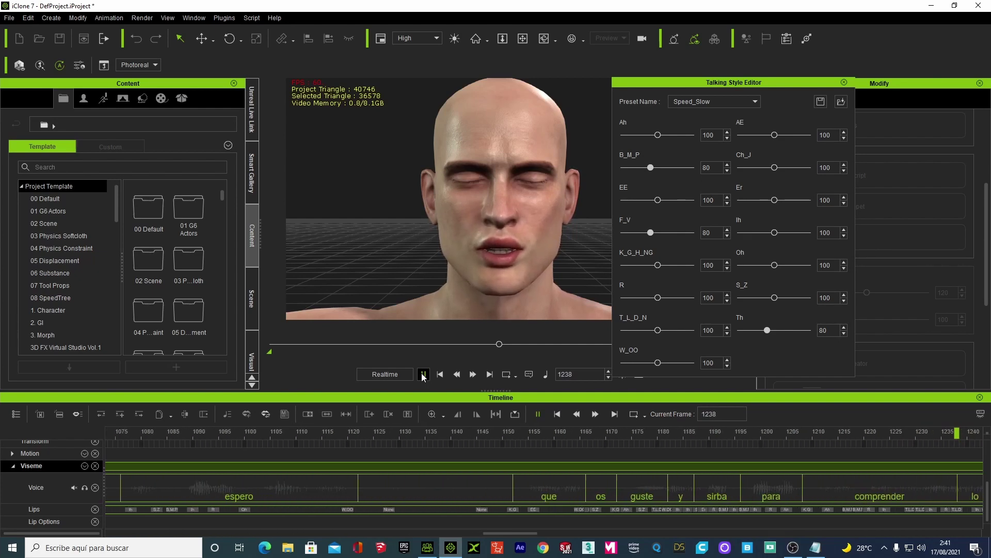
left_click(423, 374)
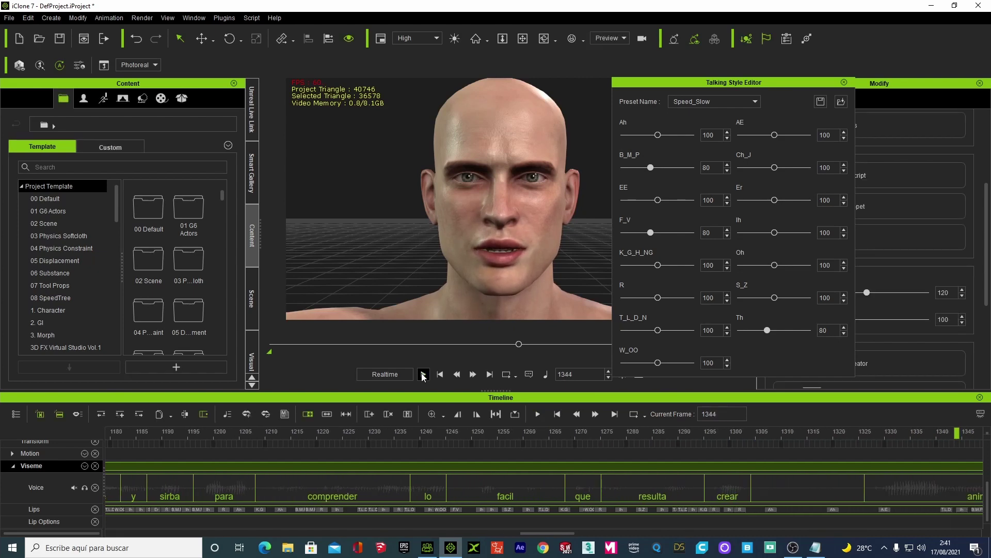
left_click(756, 101)
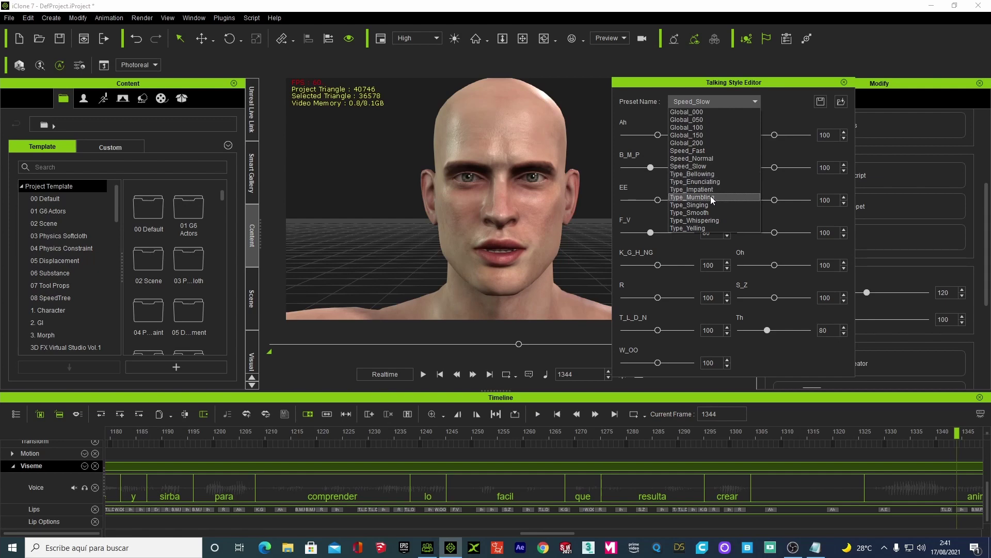
Try the Type_Enunciating talking style preset and play it from the start.
left_click(714, 182)
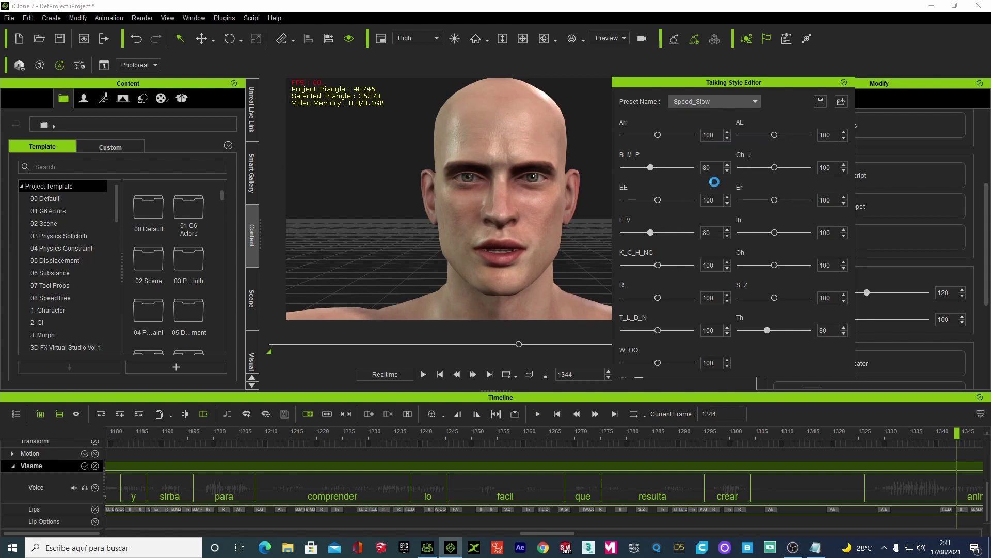
left_click(441, 375)
left_click(422, 376)
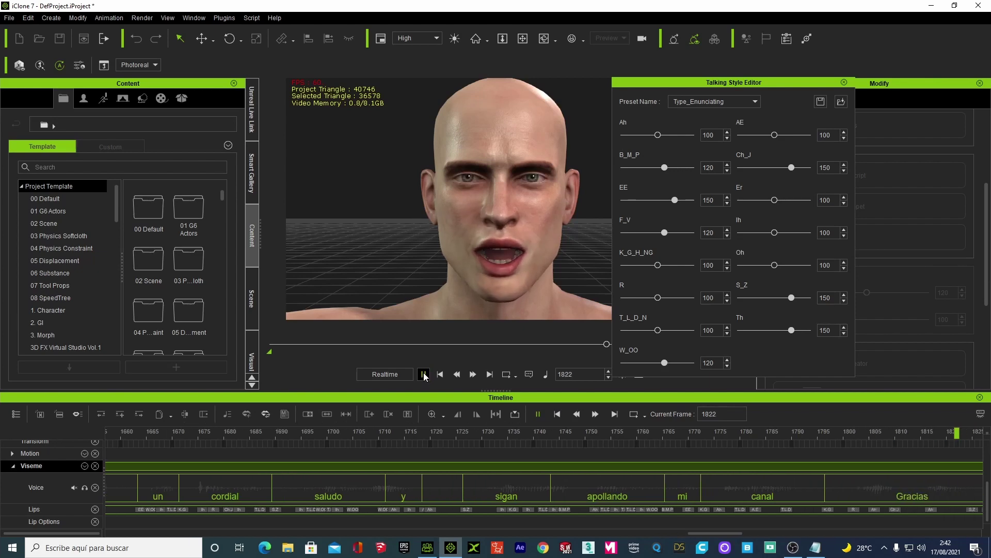
Switch back to the Speed_Slow preset and restart playback from frame 1.
left_click(755, 102)
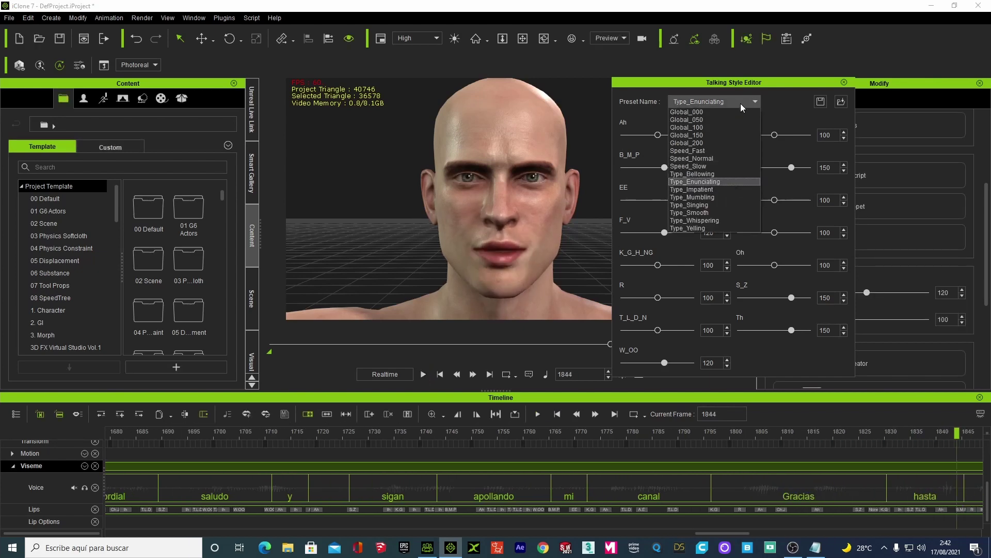
left_click(700, 166)
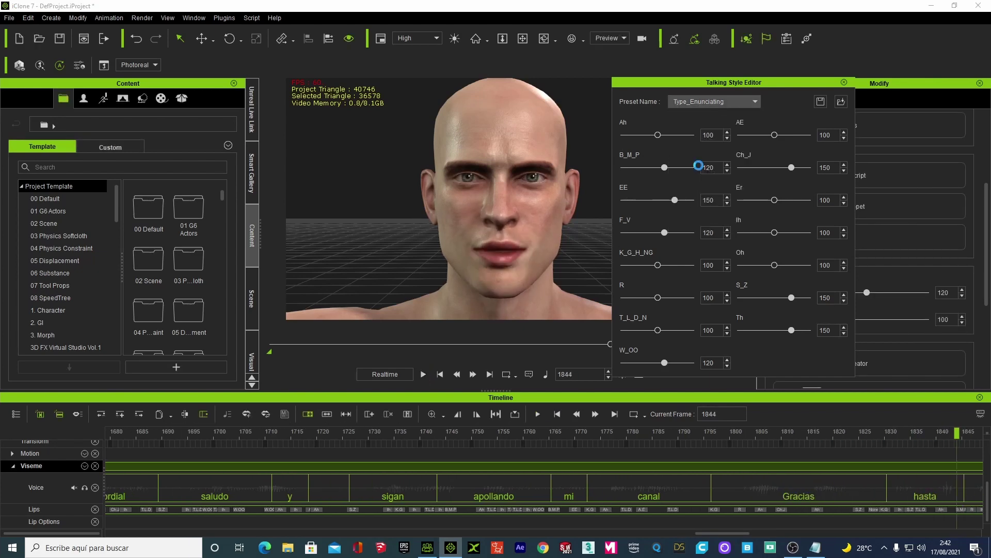
left_click(440, 374)
left_click(425, 374)
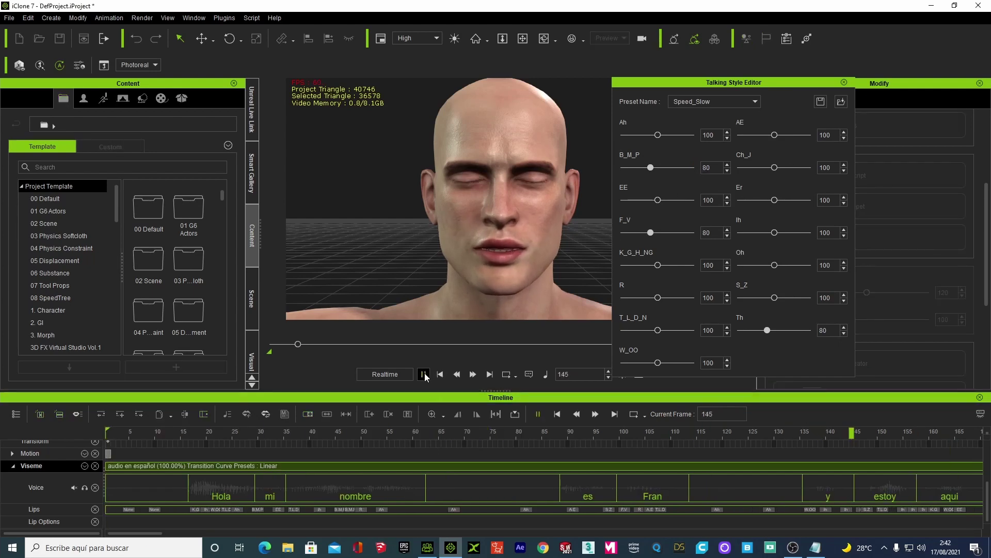
left_click(440, 374)
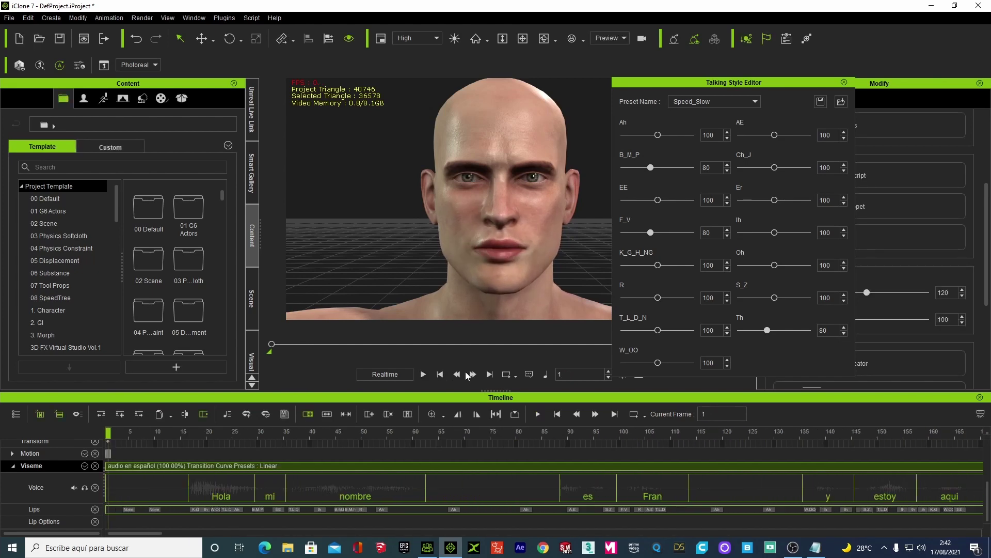
Reposition the Talking Style Editor around the facial settings and preview the lip-sync to frame 1921.
left_click_drag(797, 85, 683, 65)
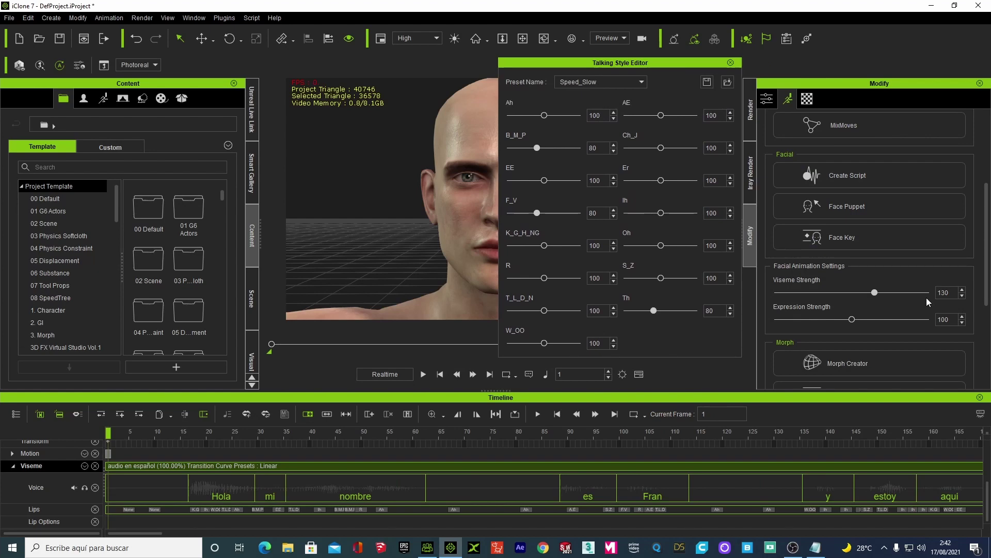
left_click_drag(595, 67, 754, 58)
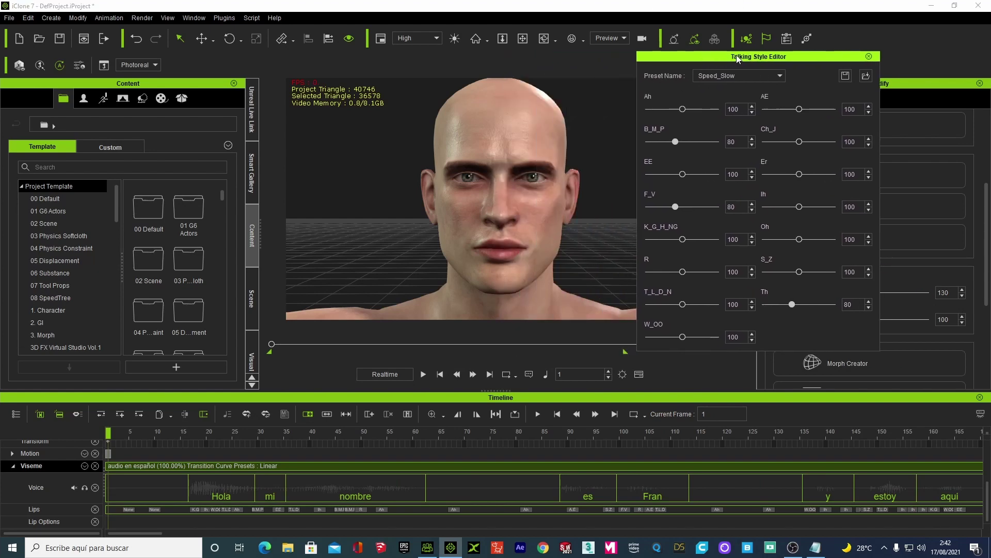
left_click(422, 375)
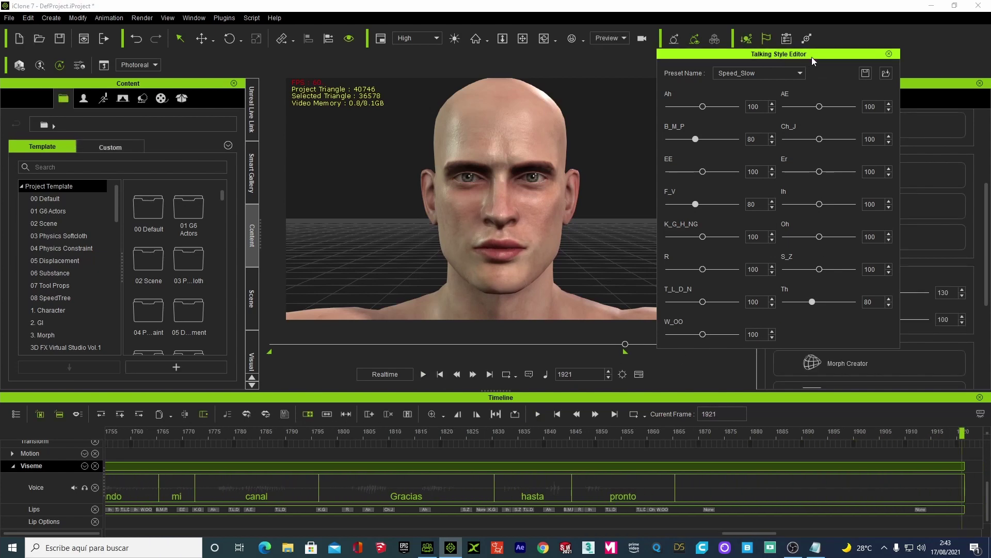
left_click_drag(812, 57, 683, 53)
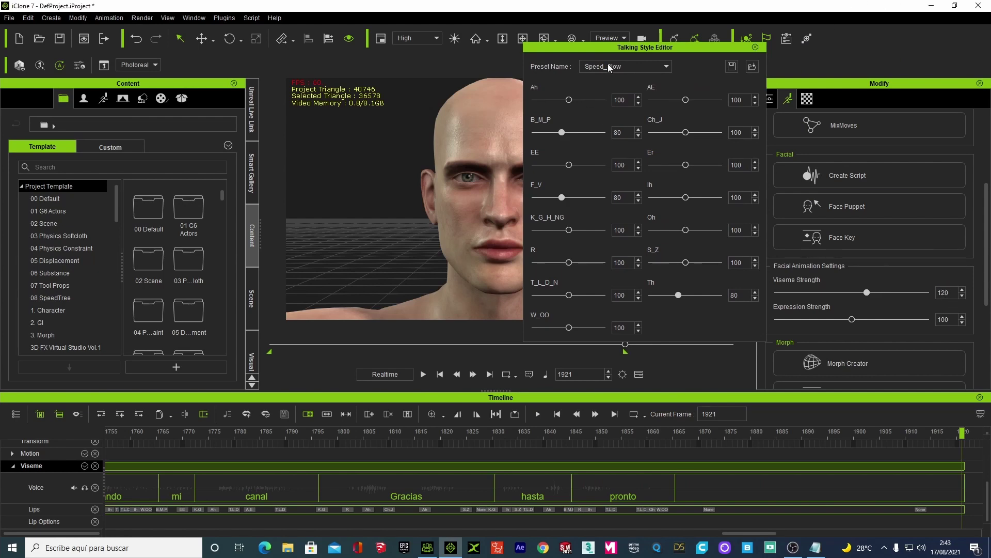
Close the Talking Style Editor, reopen AccuLips, and make 'corporales' start slightly later.
left_click(755, 47)
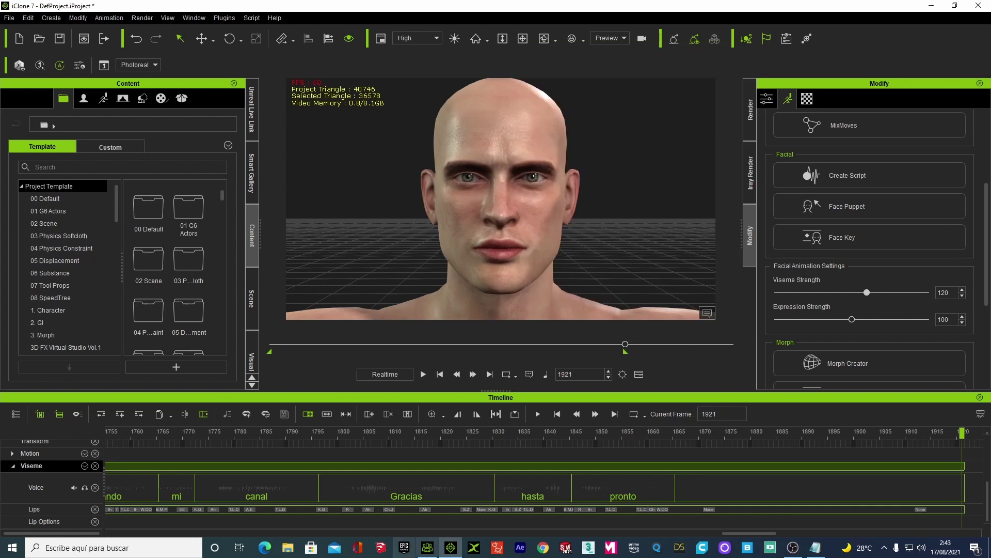
right_click(522, 466)
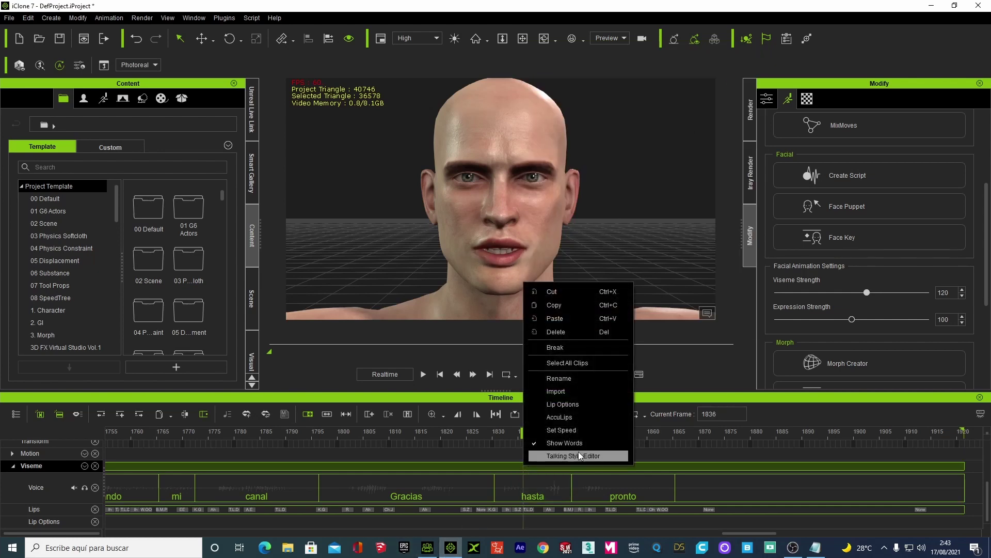
left_click(565, 420)
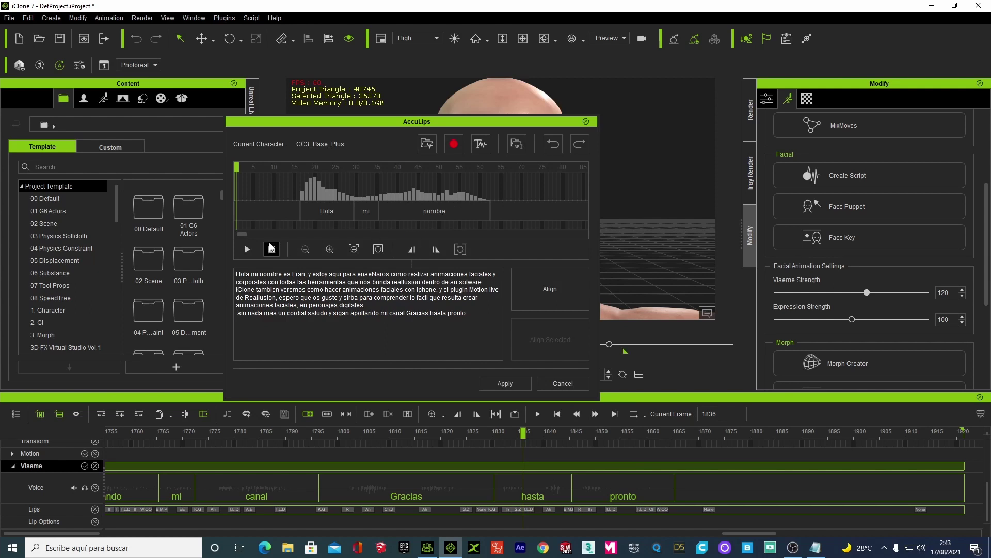
left_click_drag(243, 236, 298, 235)
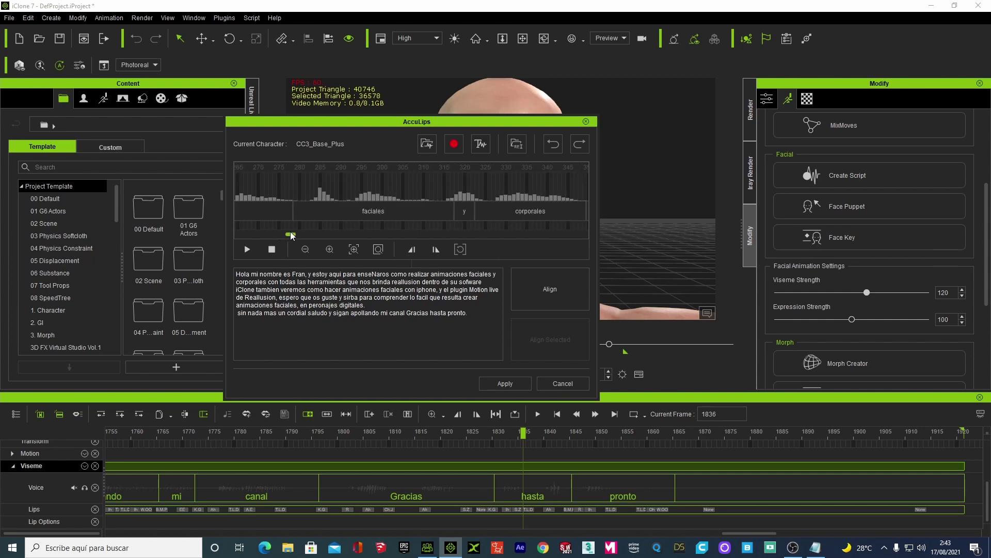
left_click_drag(297, 232, 295, 234)
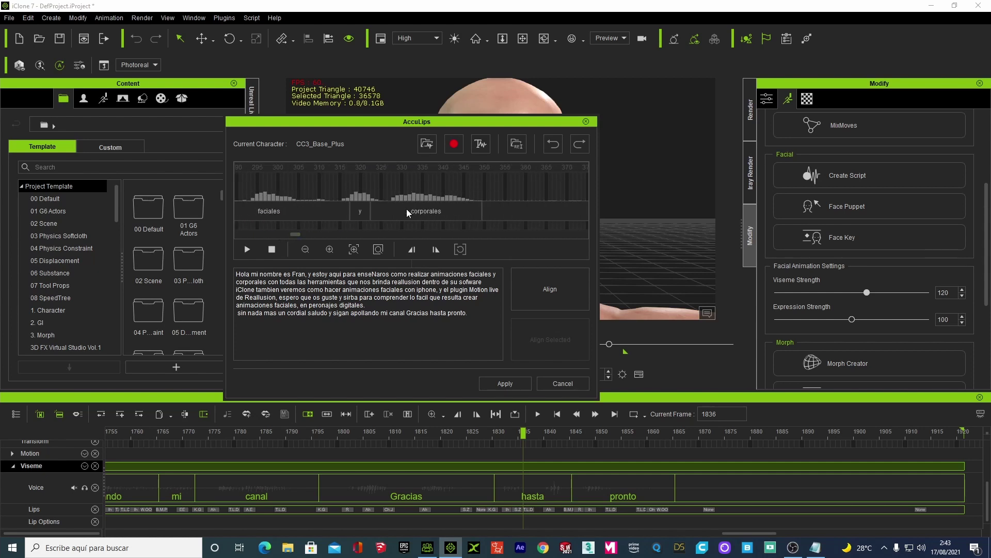
left_click_drag(382, 209, 386, 209)
left_click_drag(295, 235, 319, 236)
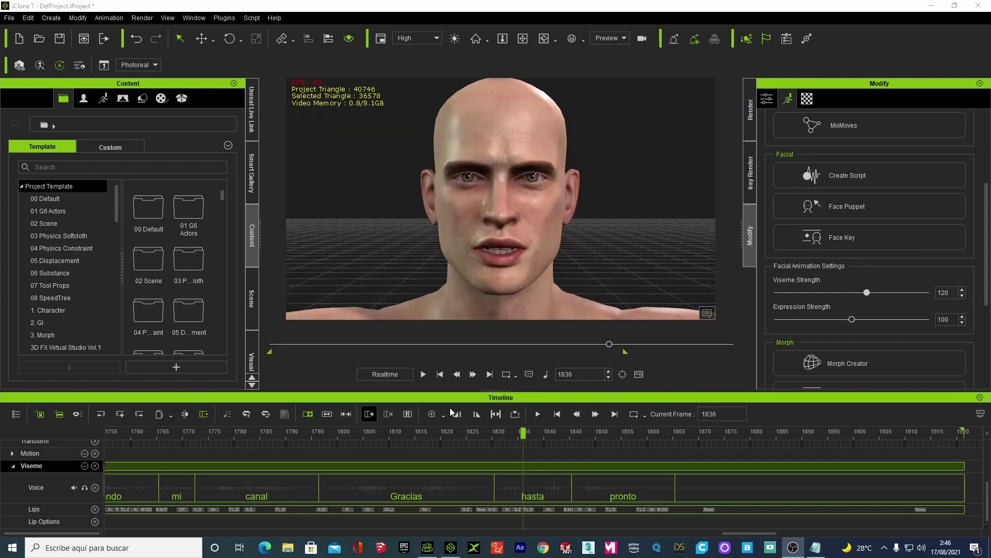
Replay the lip-sync from the first frame to 412, then select the Ah lip key at frame 356.
left_click(440, 373)
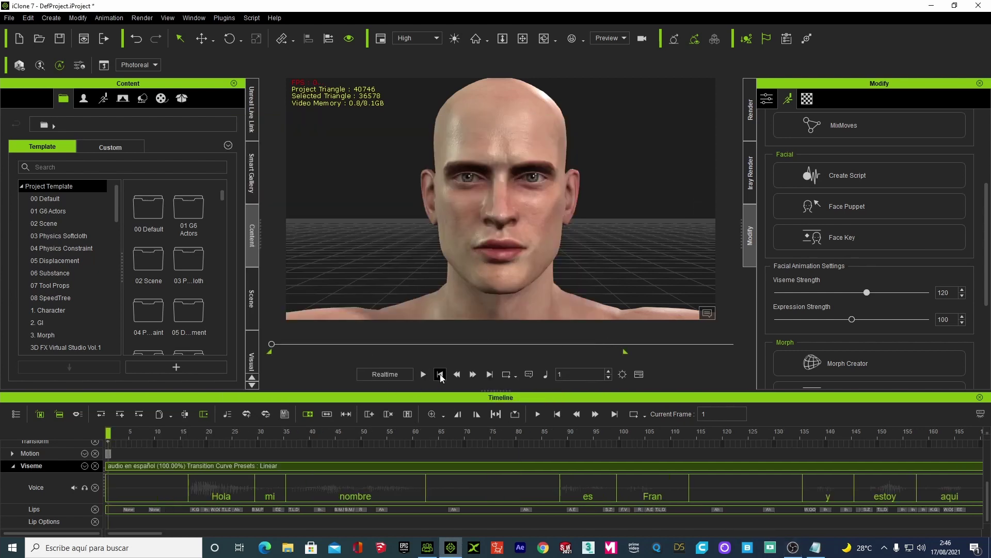
left_click(423, 375)
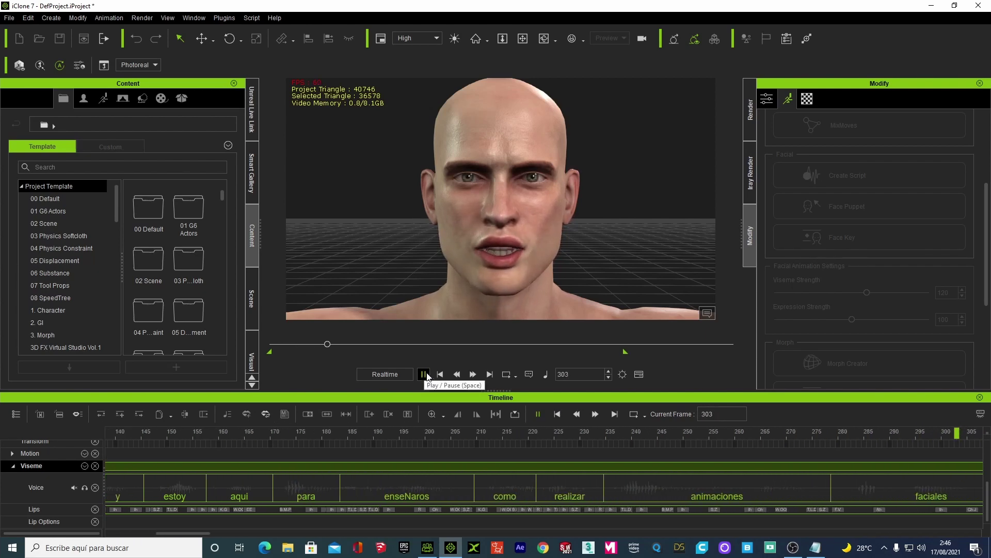
left_click(427, 376)
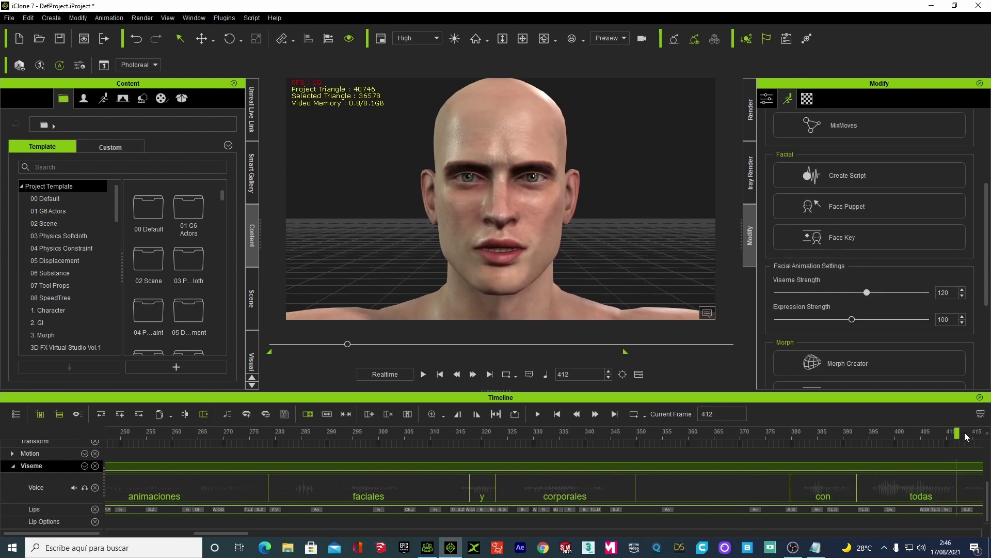
left_click_drag(901, 433, 706, 449)
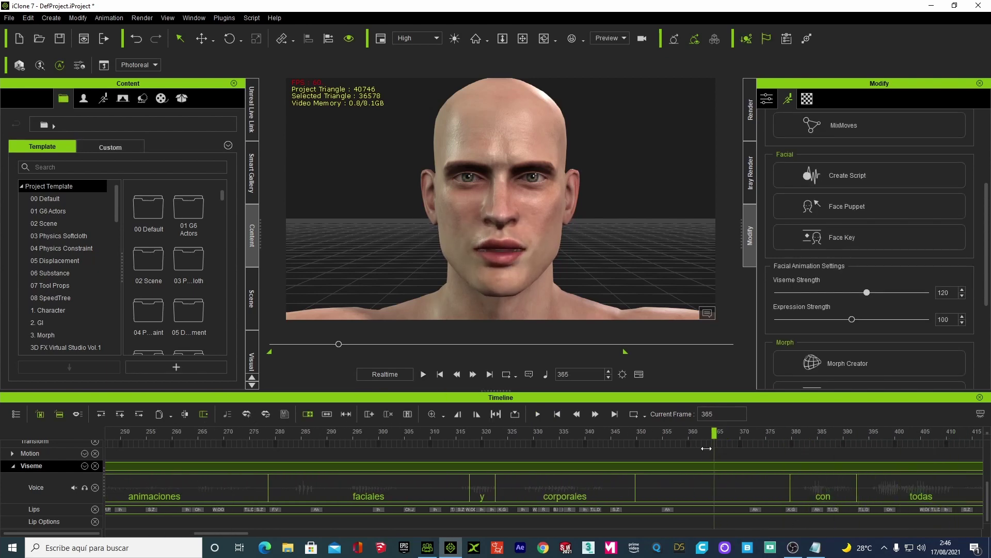
right_click(709, 511)
left_click(669, 509)
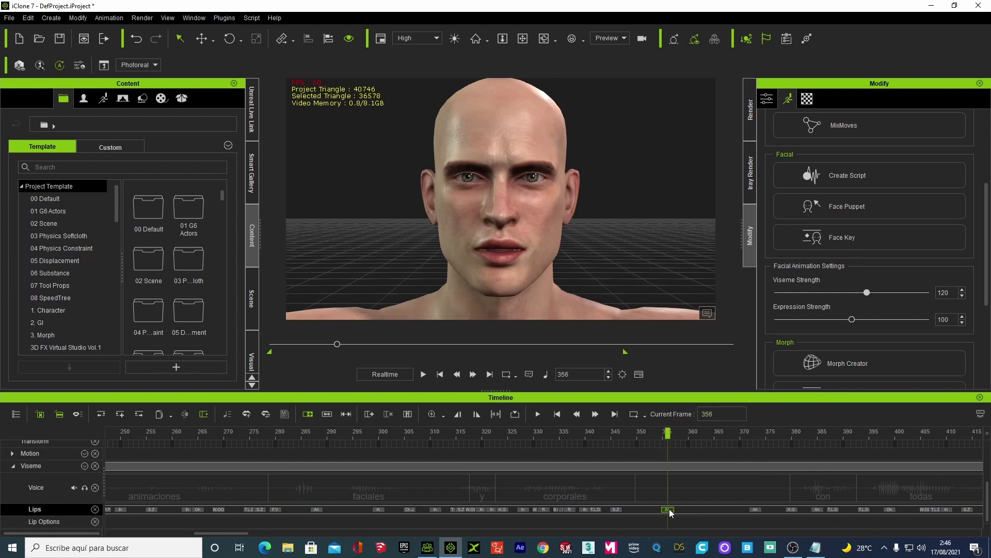
Open the Lips Editor on the Ah key and add a None lip key at frame 366.
double_click(669, 510)
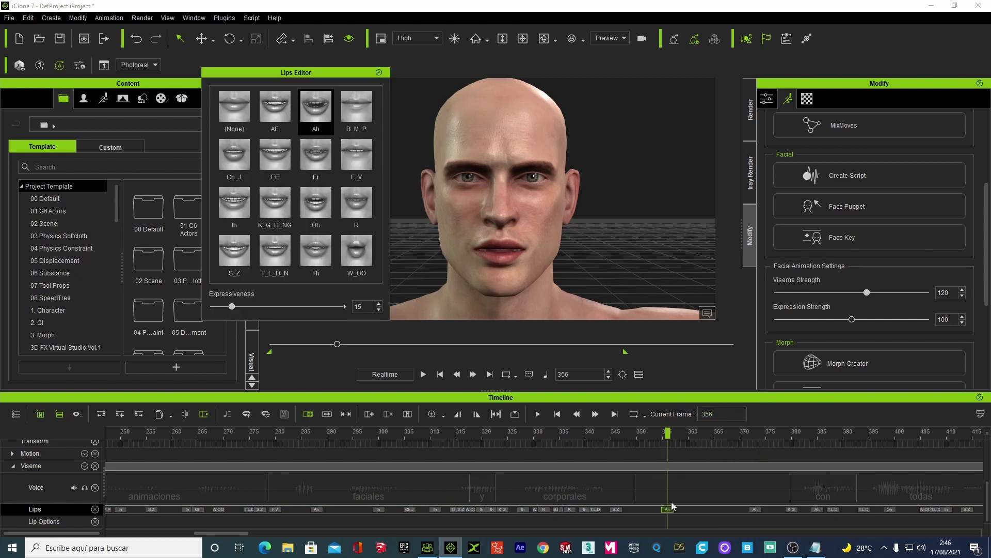
left_click(713, 433)
left_click(720, 433)
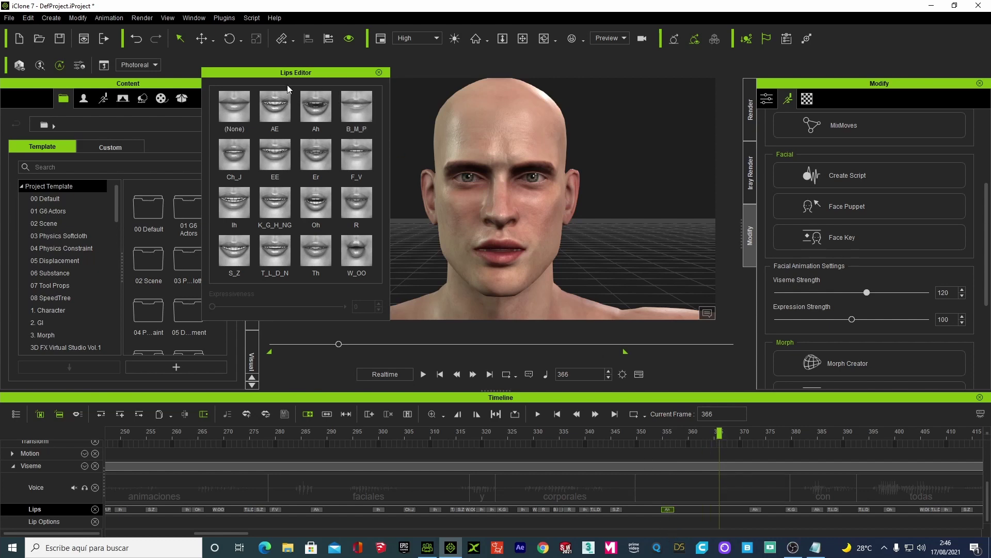
left_click(230, 109)
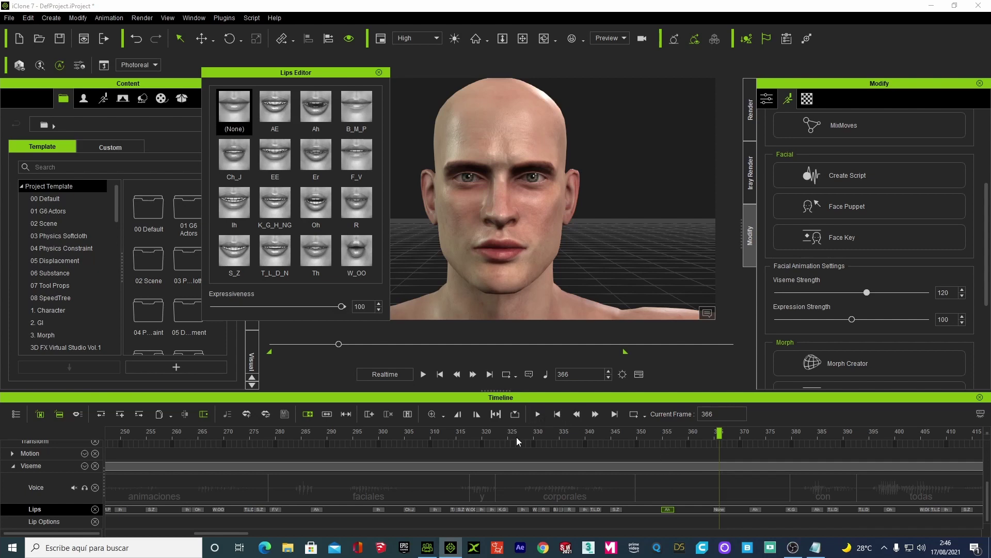
Add a None lip key at frame 563 and review playback up to frame 1066.
left_click(423, 373)
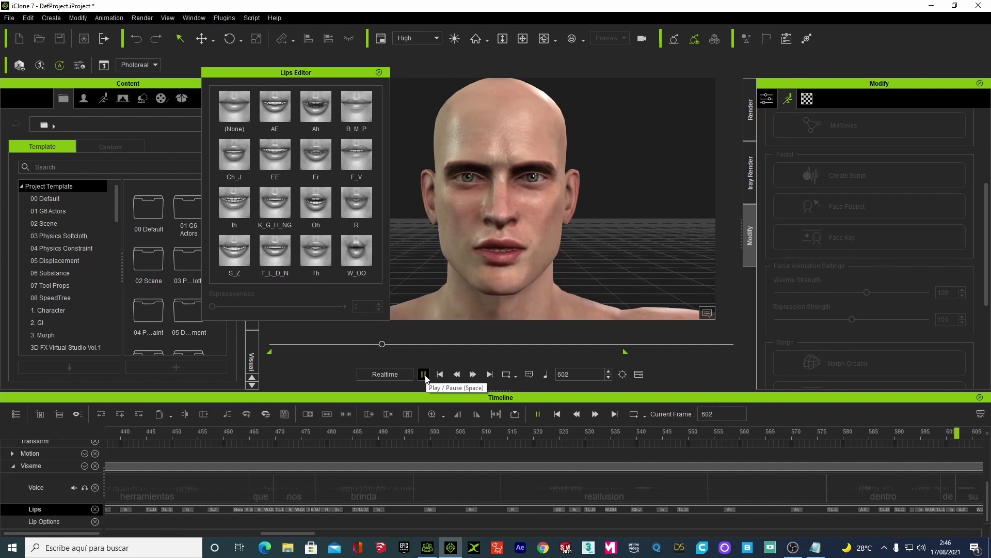
key("space")
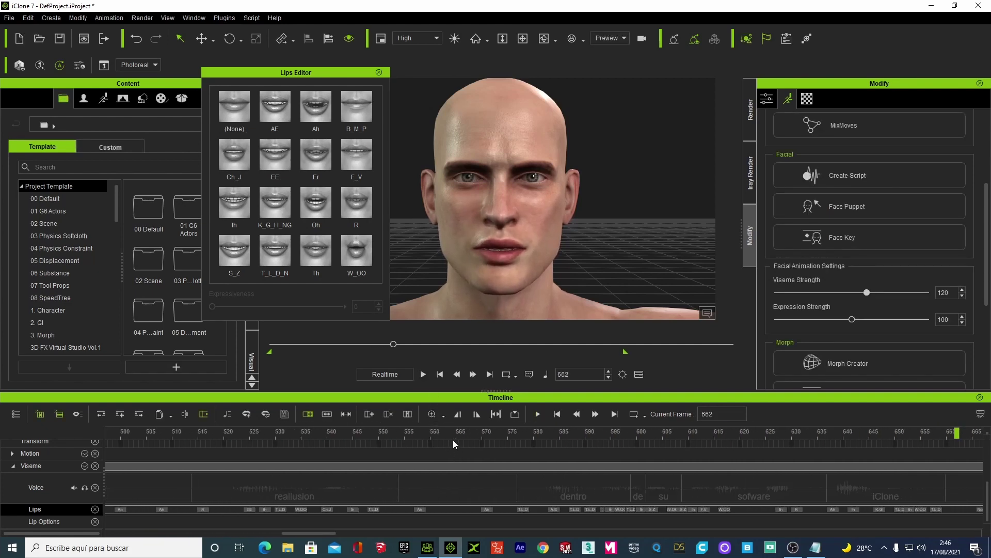
left_click_drag(456, 435, 447, 435)
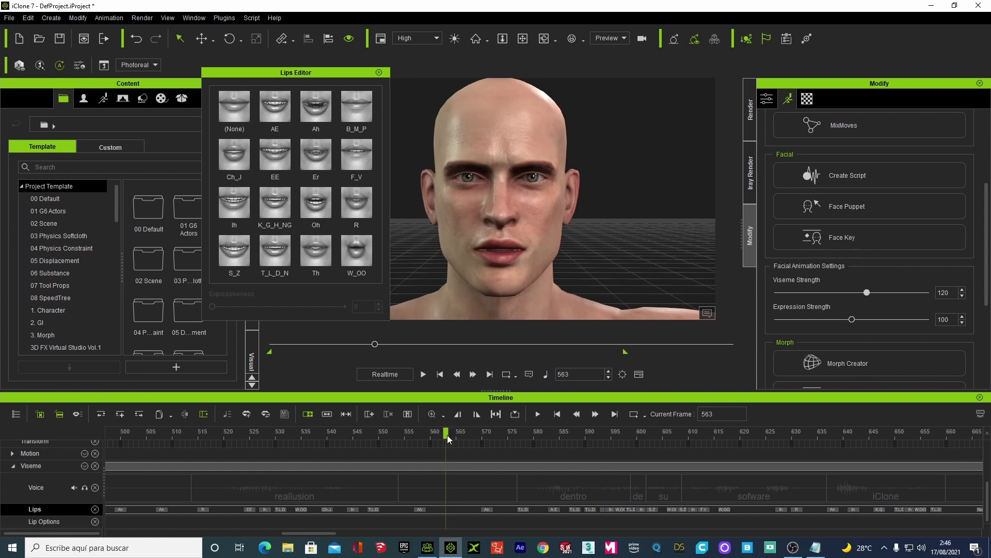
left_click(231, 111)
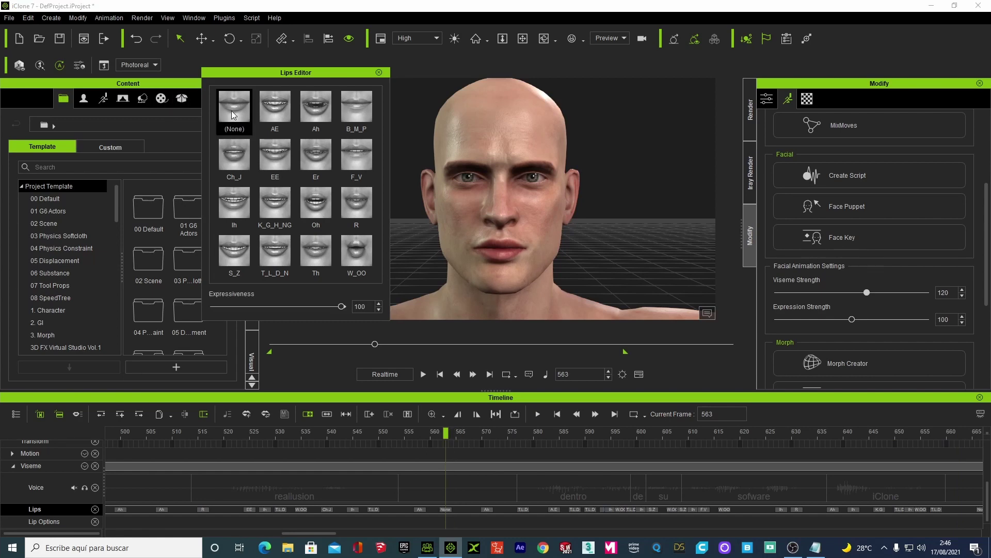
left_click(422, 374)
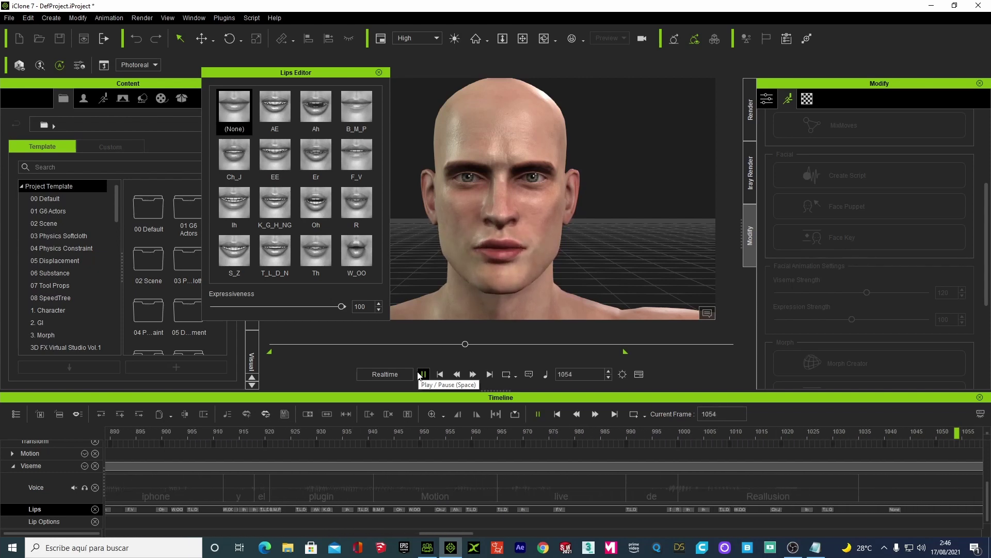
left_click(422, 373)
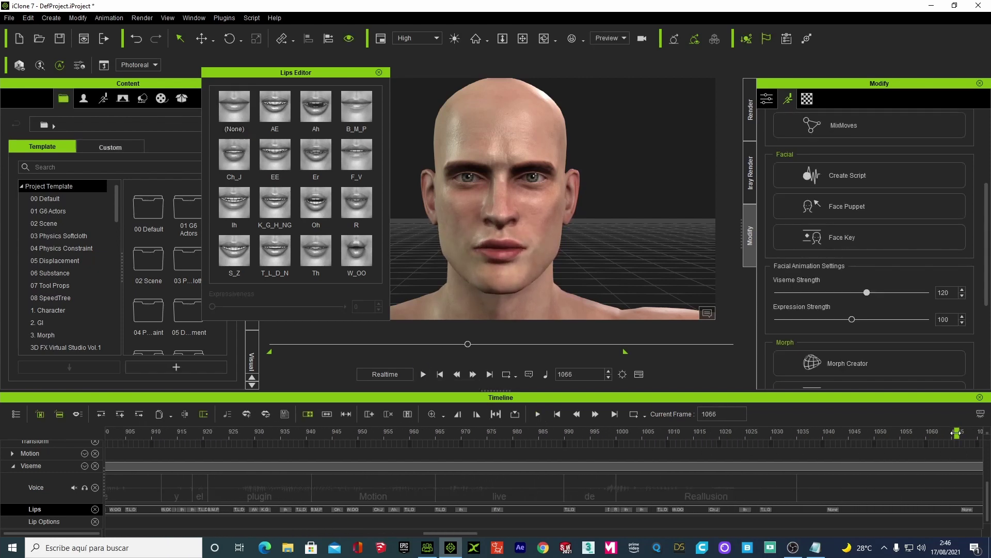
Add a closed-mouth None viseme key at frame 1310.
left_click_drag(454, 535, 484, 531)
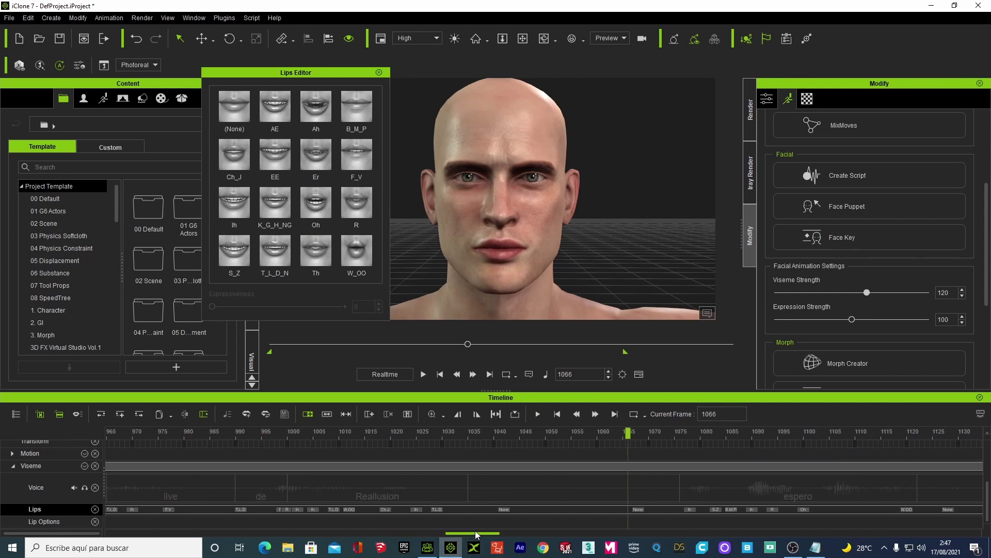
left_click_drag(493, 528, 564, 526)
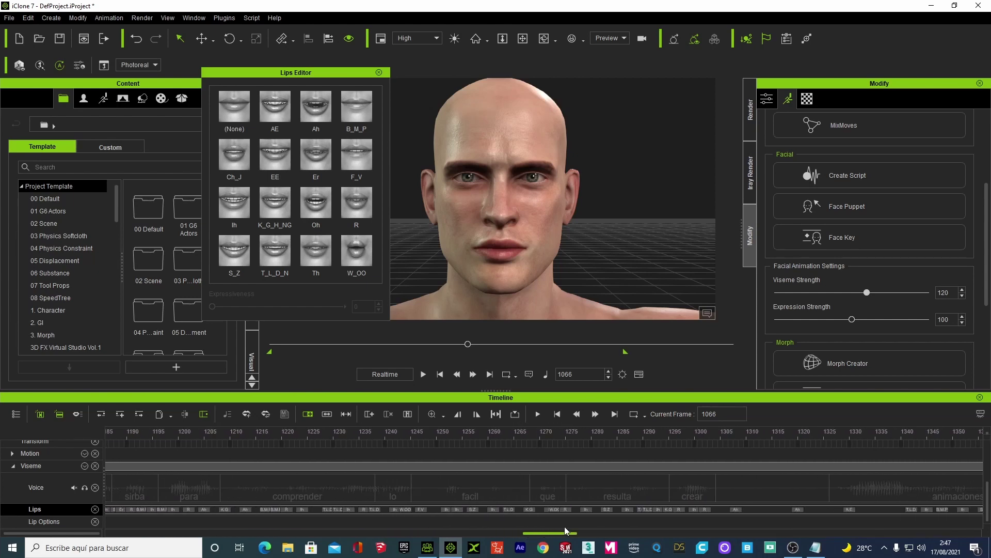
left_click(757, 432)
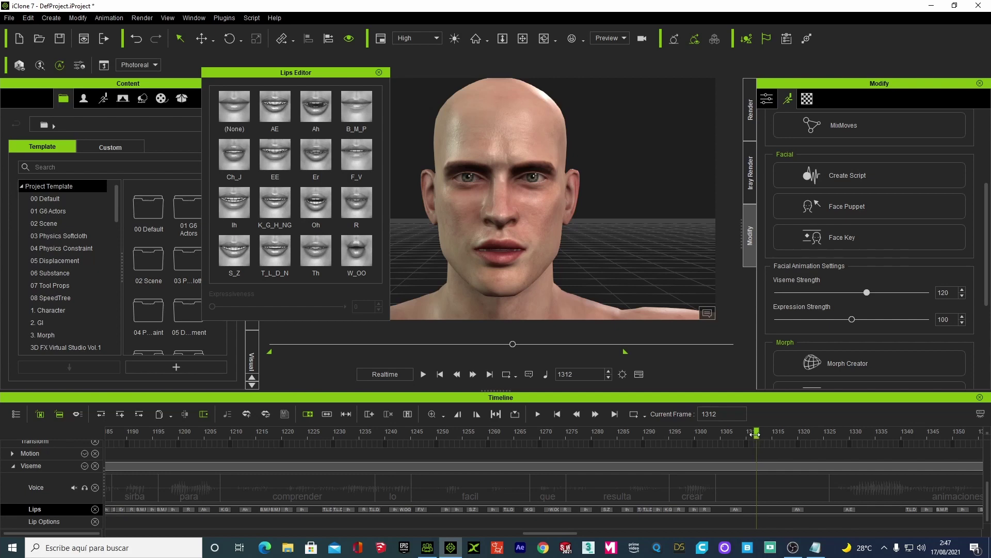
left_click_drag(754, 434, 746, 434)
left_click(235, 107)
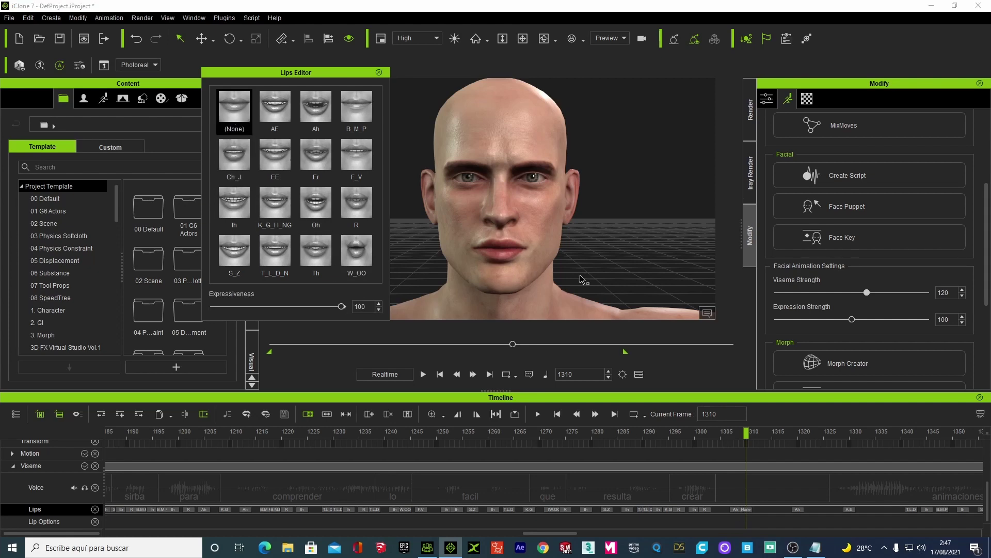
Add another None viseme key at about frame 1317, then replay from frame 1267.
left_click(795, 435)
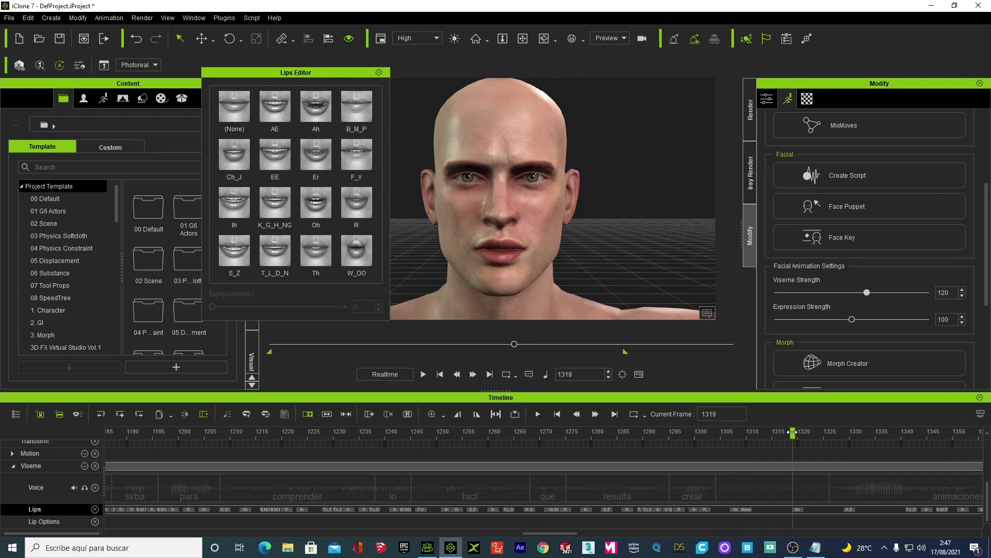
left_click_drag(794, 432, 780, 432)
left_click(231, 109)
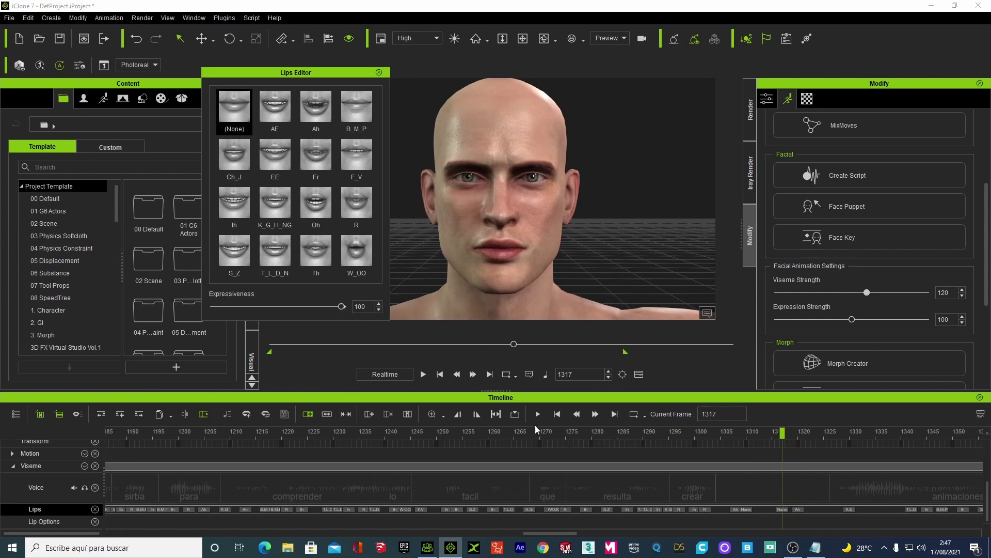
left_click(523, 432)
left_click(423, 375)
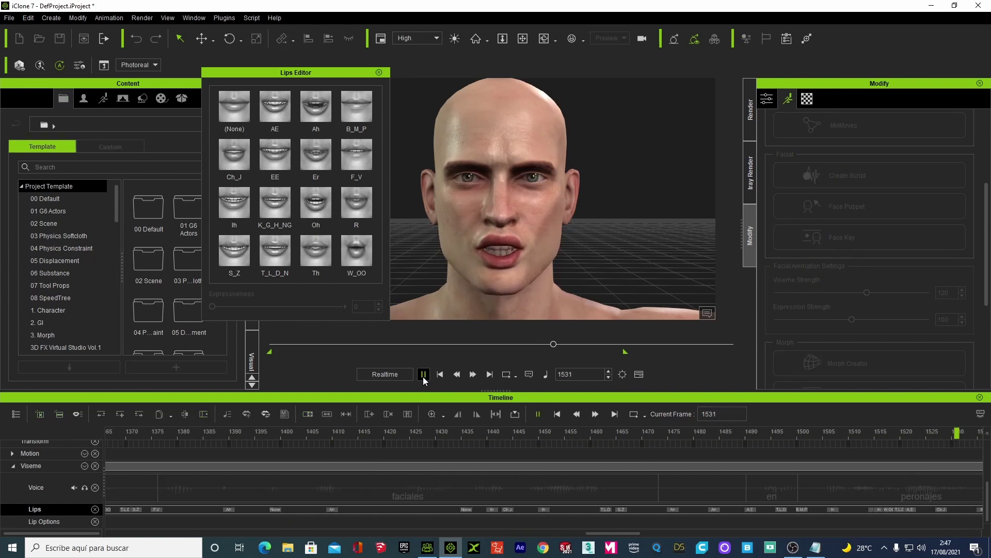
Add None viseme keys at frames 1595 and 1603, then replay the lip-sync.
left_click(424, 376)
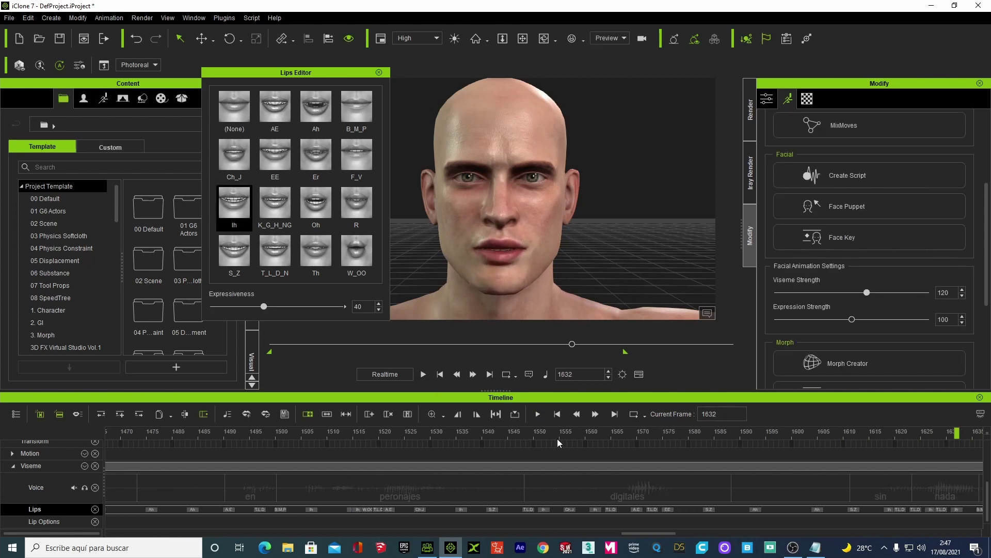
left_click_drag(782, 443, 763, 436)
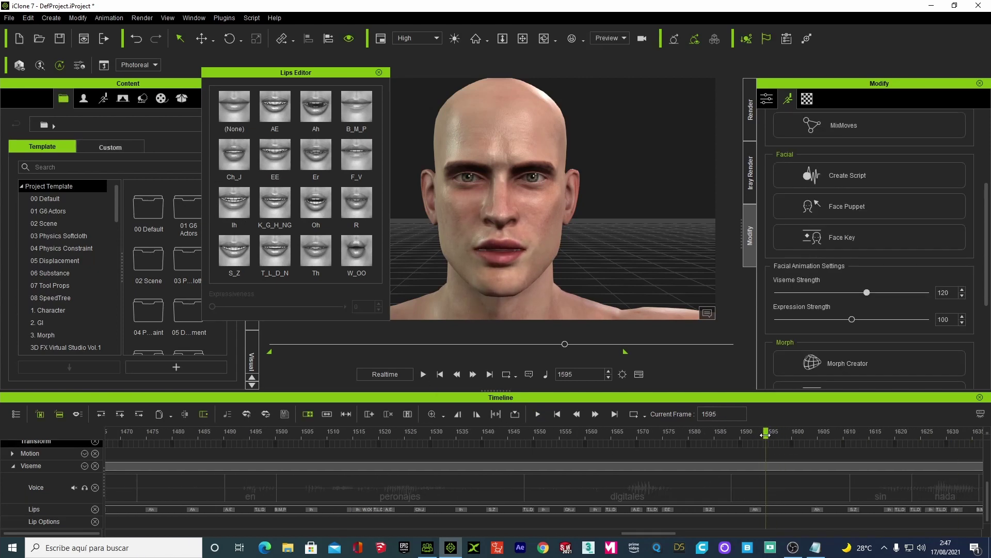
left_click(246, 104)
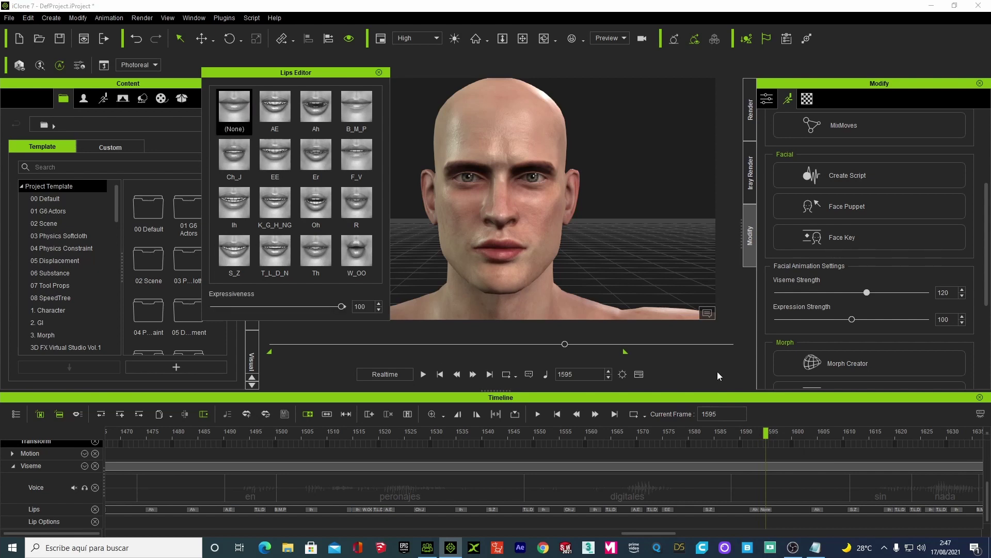
left_click(801, 431)
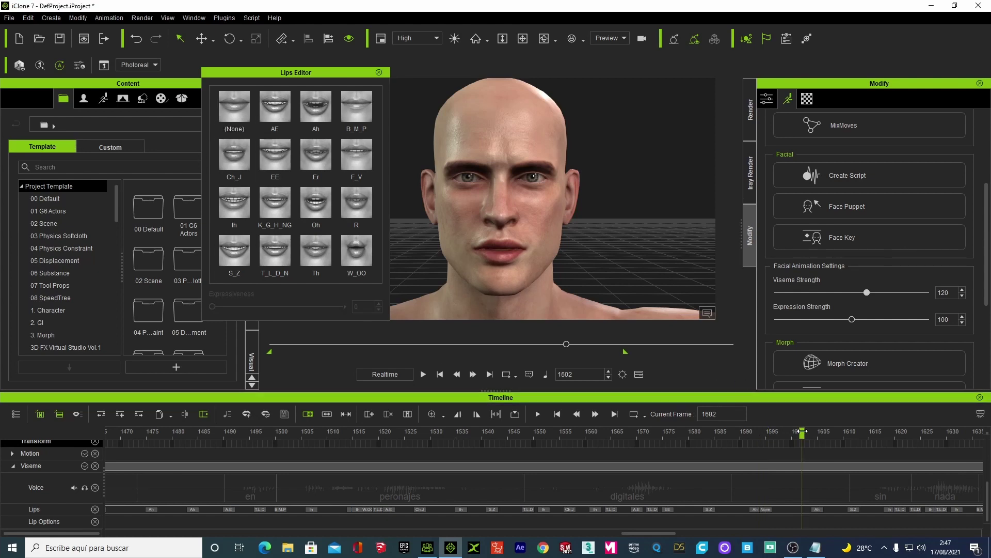
left_click_drag(802, 431, 807, 430)
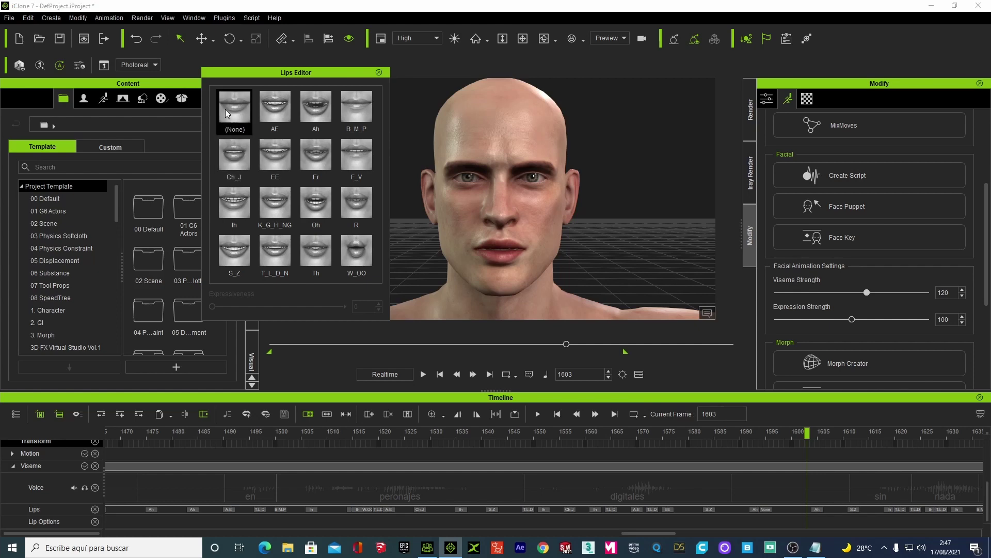
left_click(225, 110)
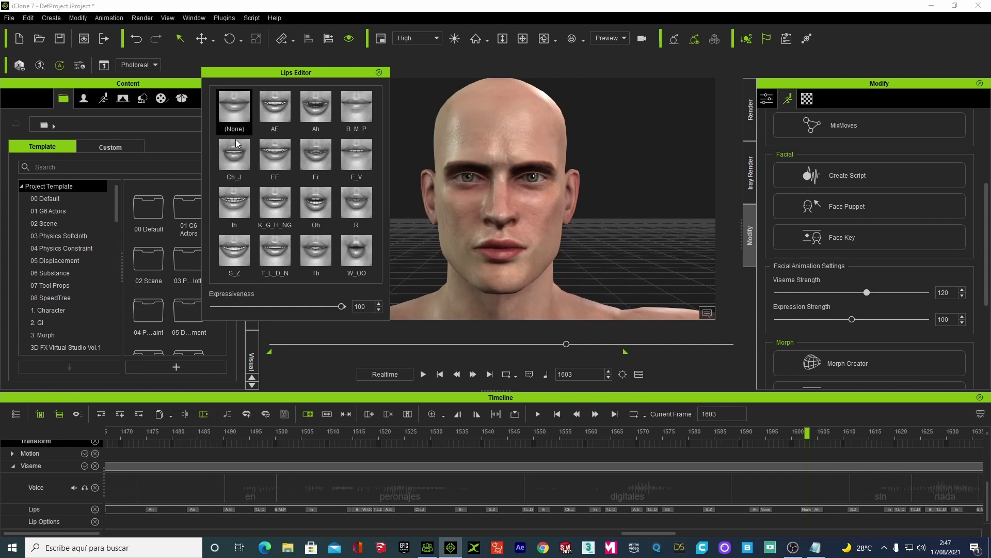
left_click(424, 375)
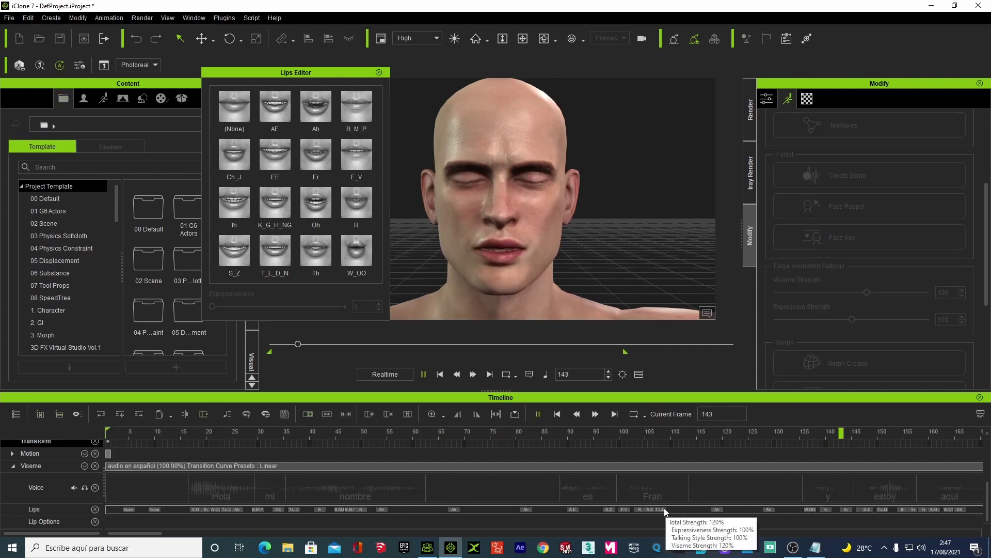
Add None viseme keys at frames 124 and 371, checking playback in between.
left_click(424, 374)
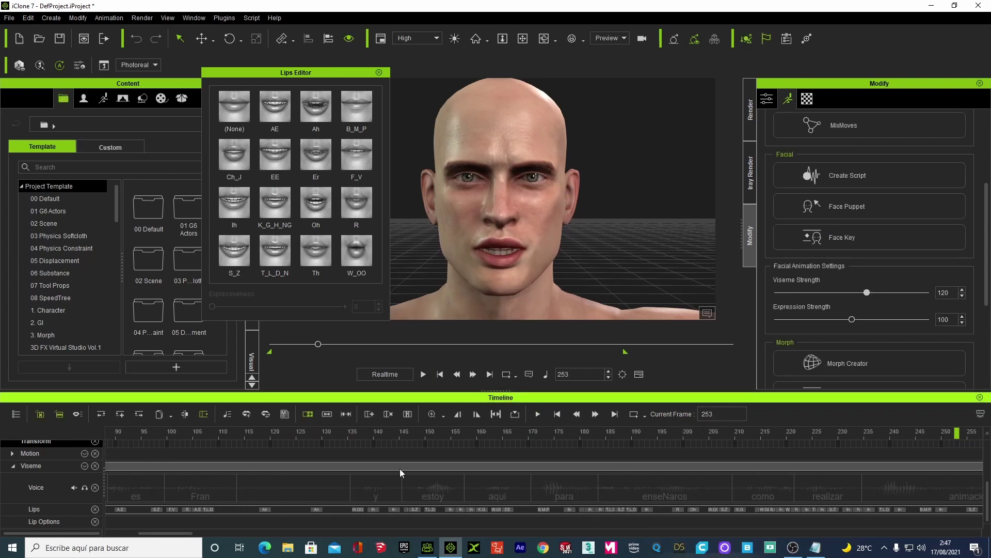
left_click(290, 441)
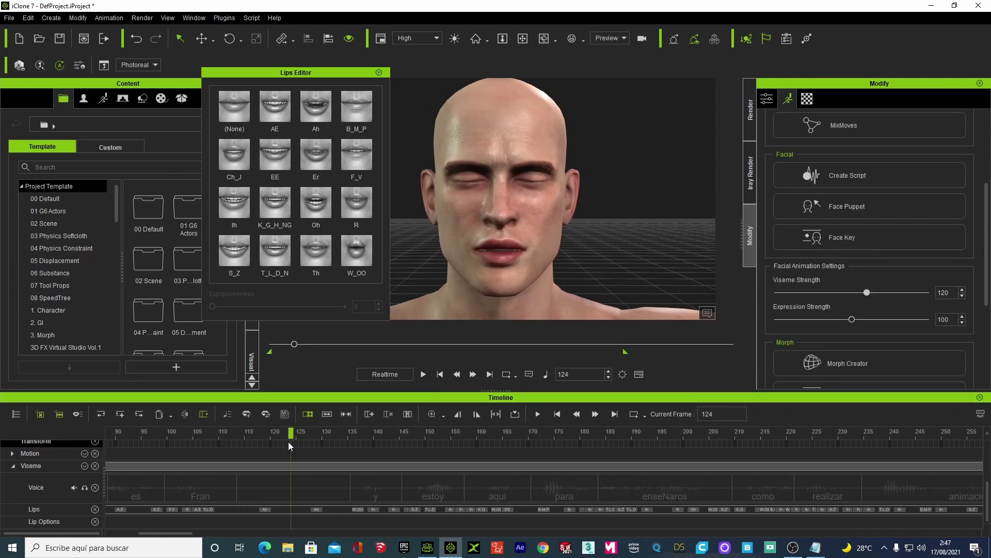
left_click(230, 107)
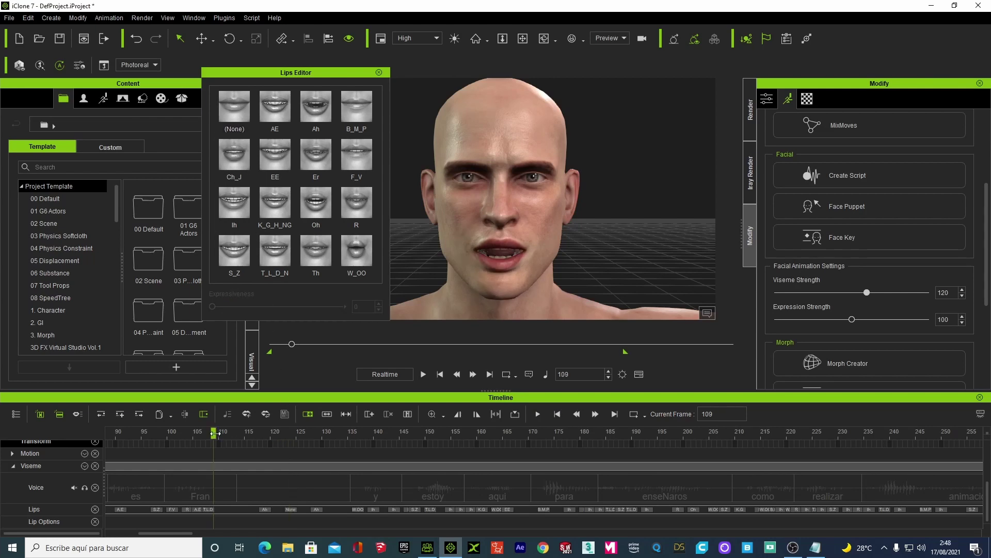
left_click(422, 374)
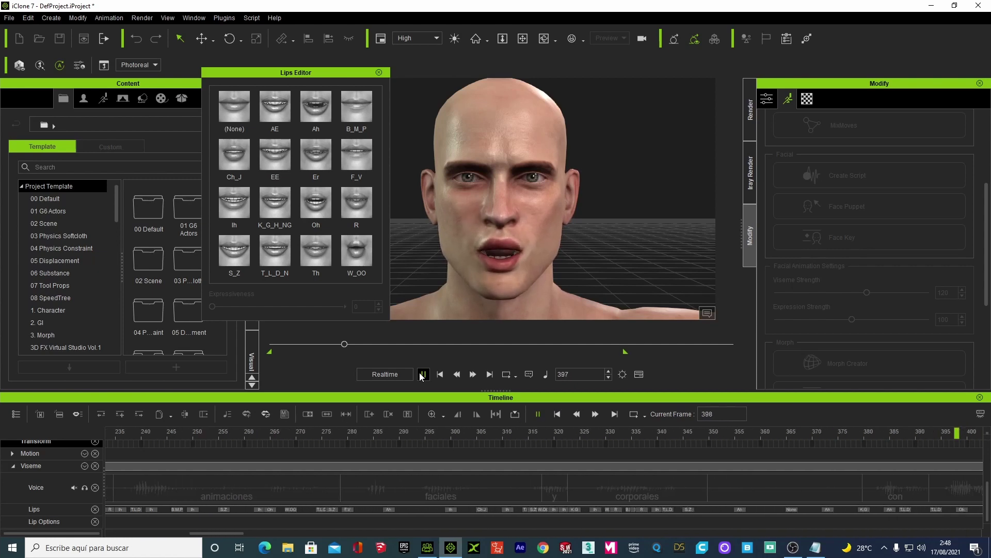
left_click(422, 374)
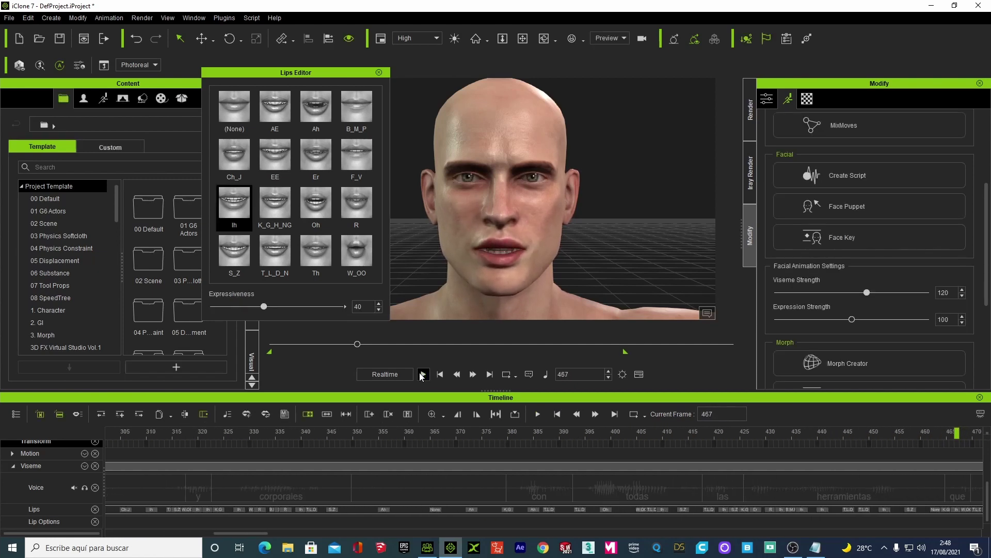
left_click(426, 512)
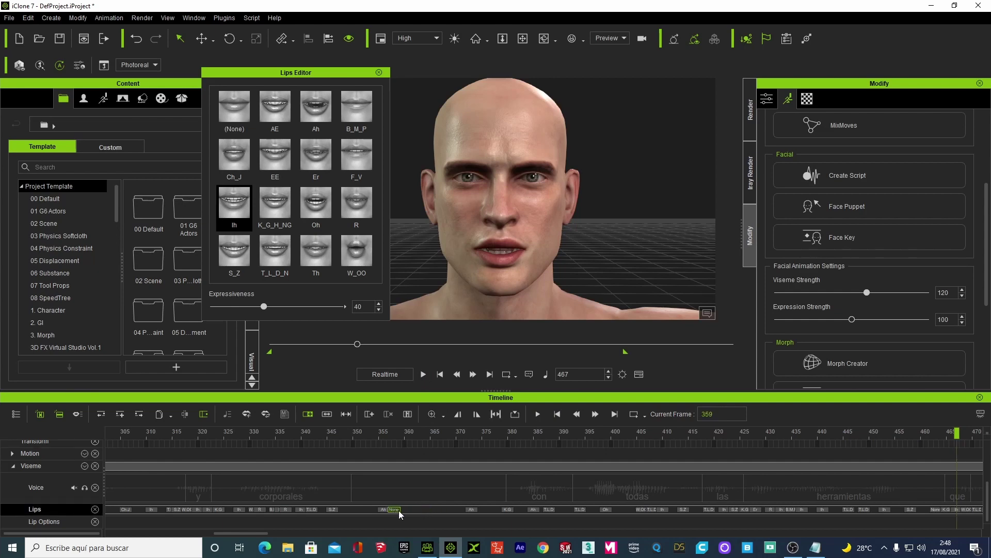
left_click(460, 433)
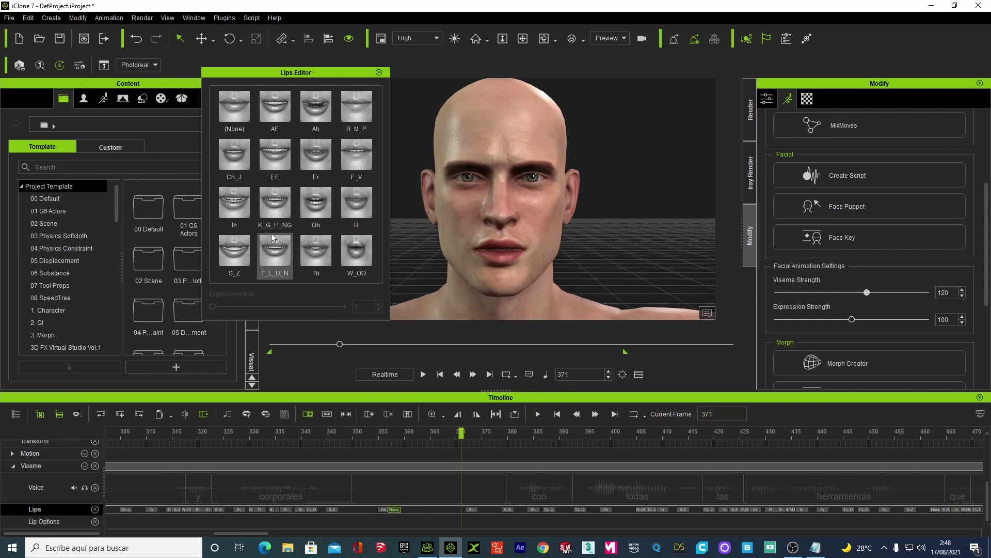
left_click(231, 111)
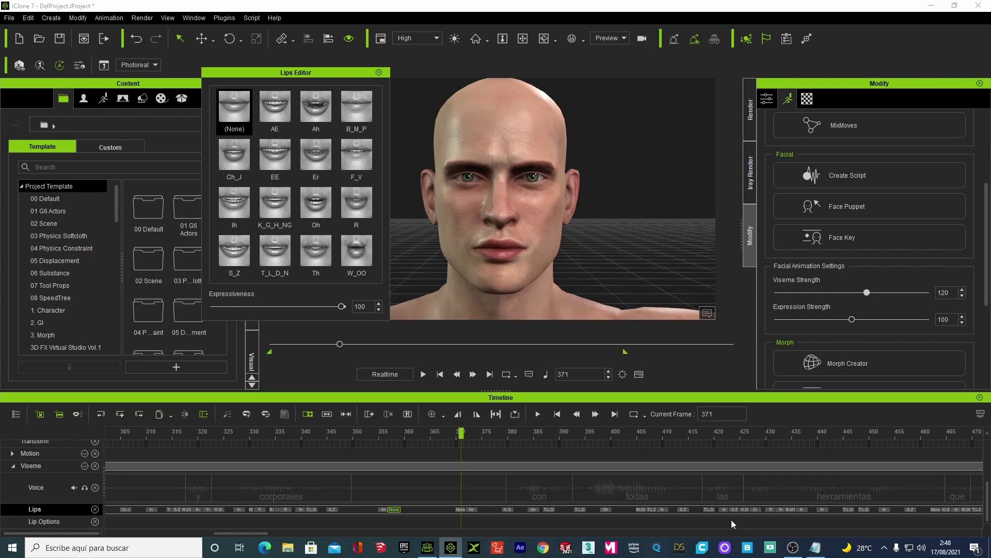
Shift the None key to about frame 122, move the Ah key to 130 as None, and replay.
left_click_drag(256, 532, 224, 535)
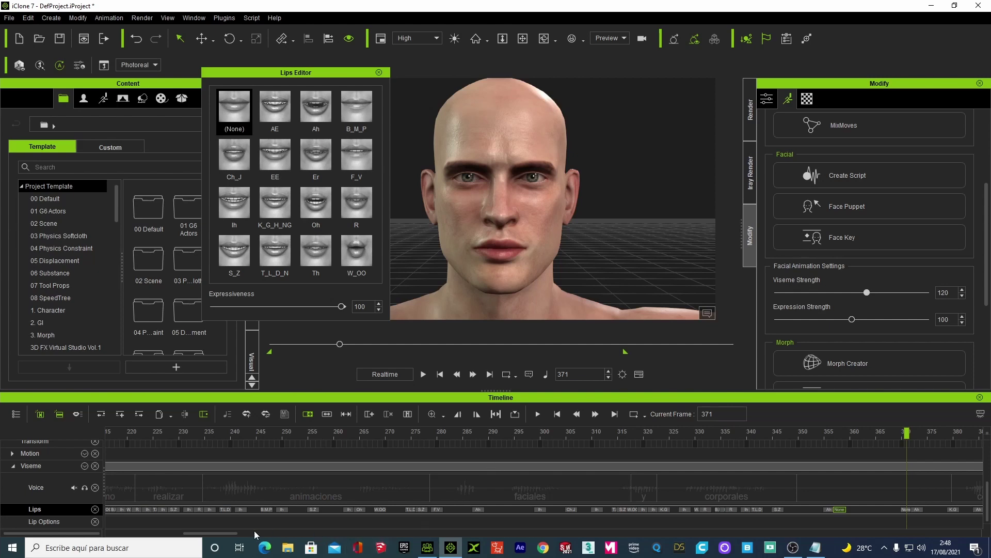
left_click_drag(219, 531, 166, 543)
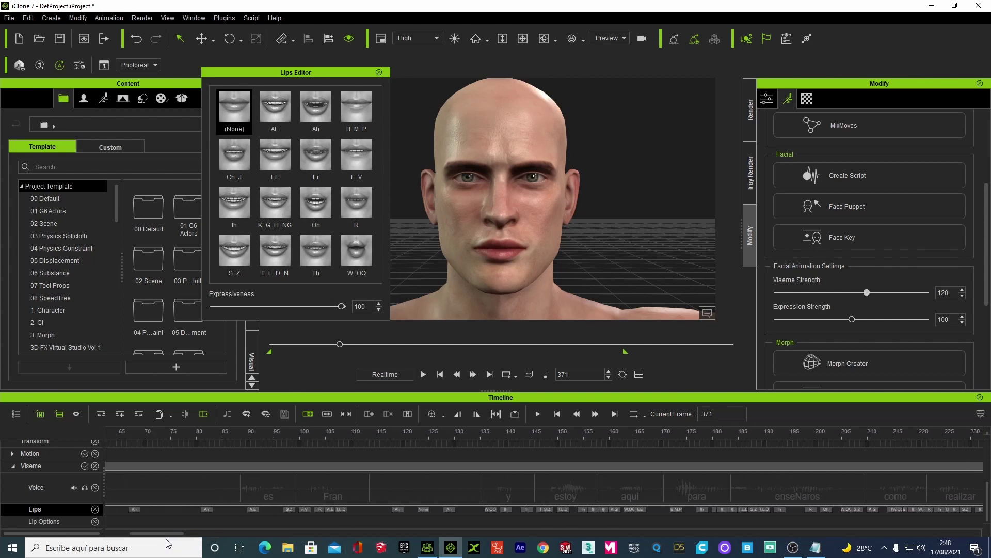
mouse_move(422, 510)
left_mouse_down()
mouse_move(367, 513)
mouse_move(384, 512)
left_mouse_up()
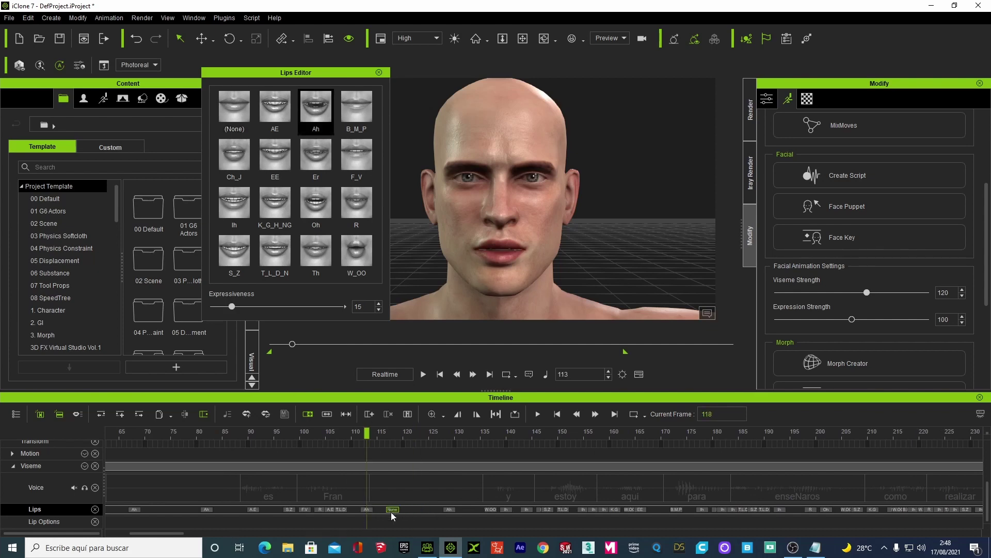
left_click(448, 510)
left_click_drag(448, 512, 468, 509)
left_click(457, 436)
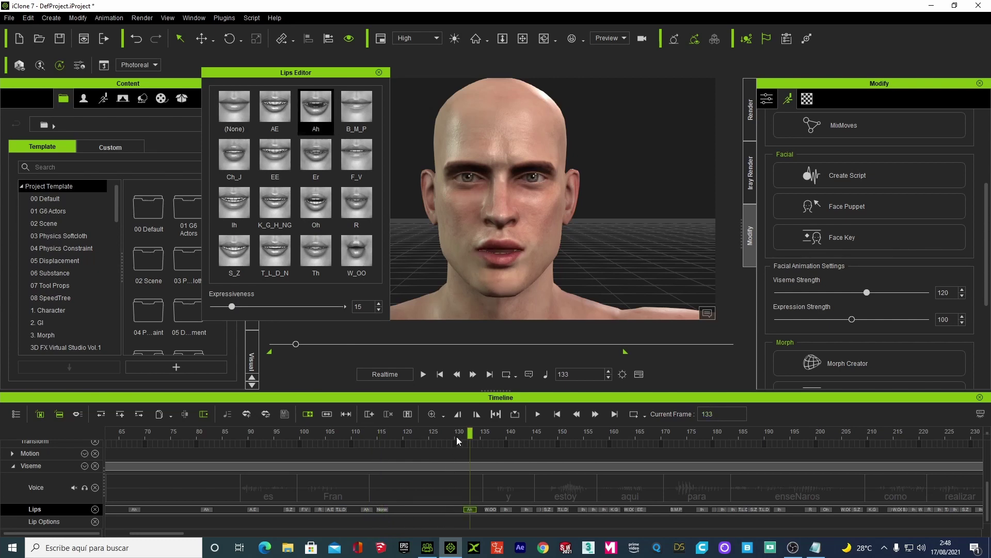
left_click(234, 106)
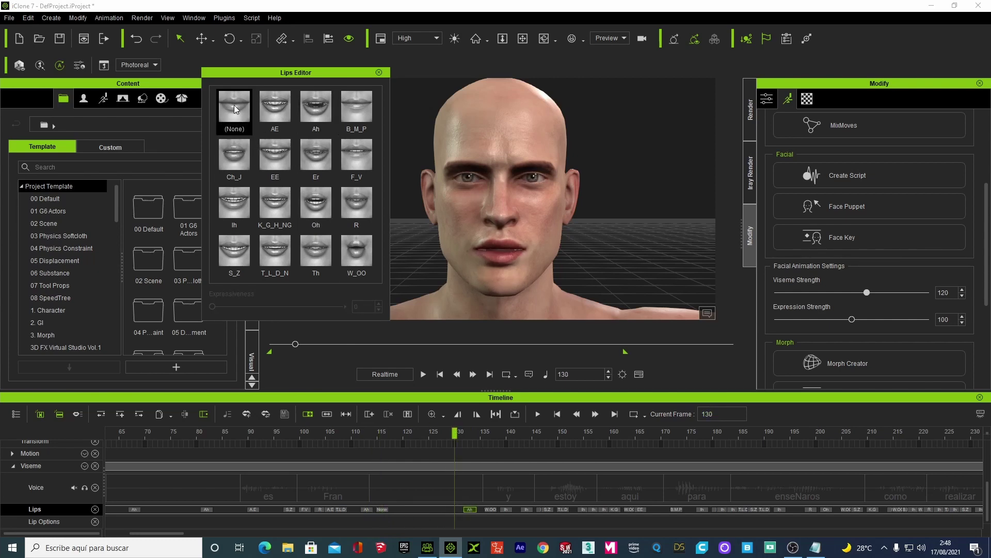
left_click(425, 374)
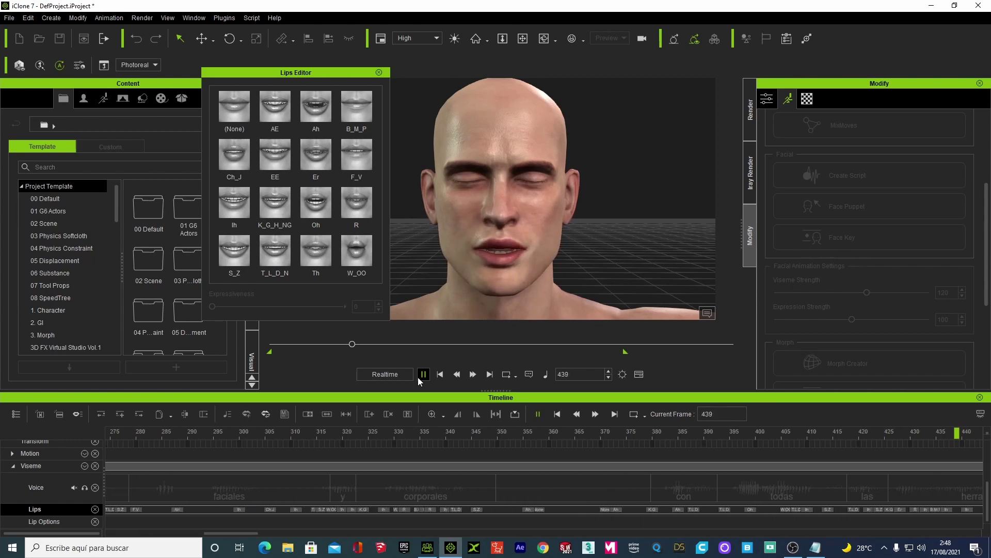
Shift the None lip key earlier to frame 353 and replay from frame 346 to check.
left_click(418, 377)
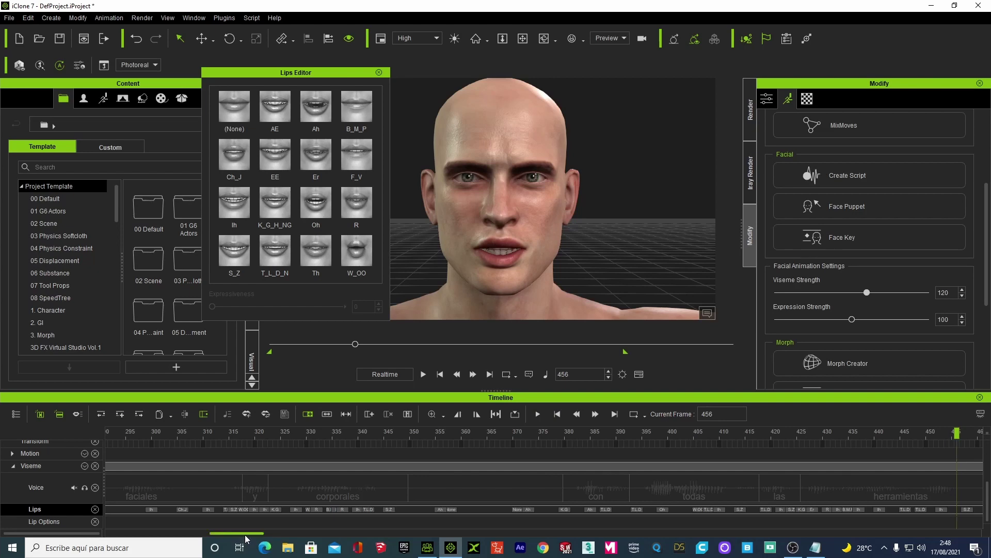
left_click_drag(261, 535, 212, 546)
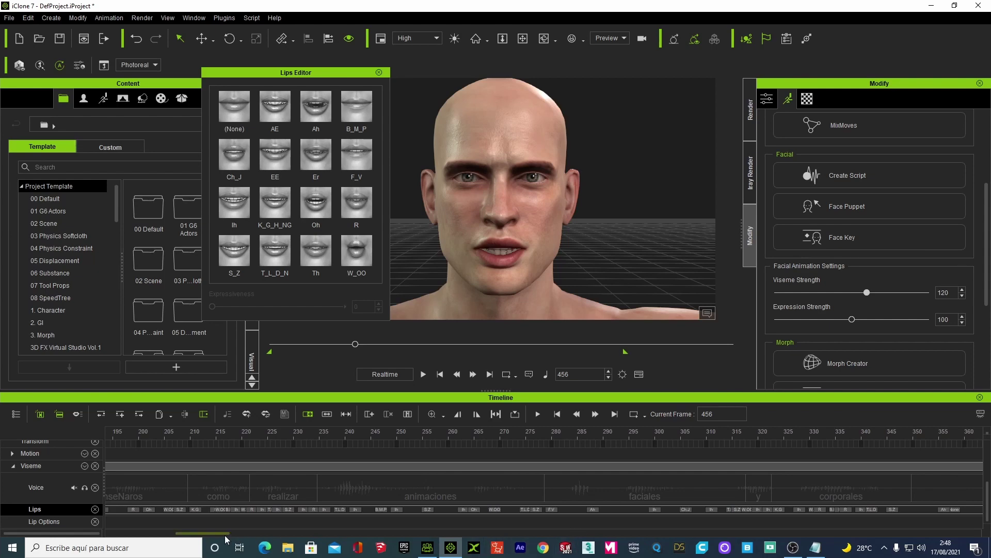
left_click_drag(225, 533, 255, 532)
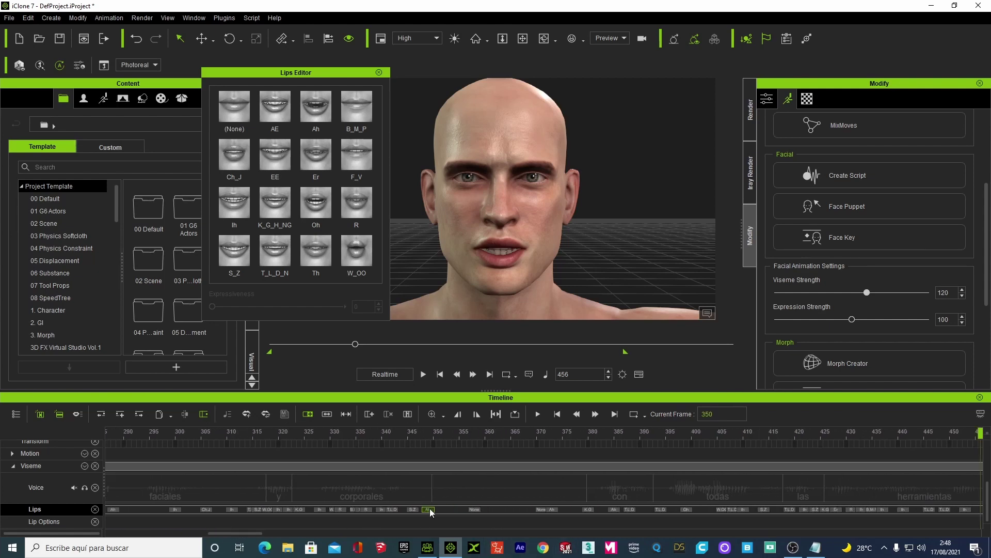
left_click_drag(473, 510, 453, 508)
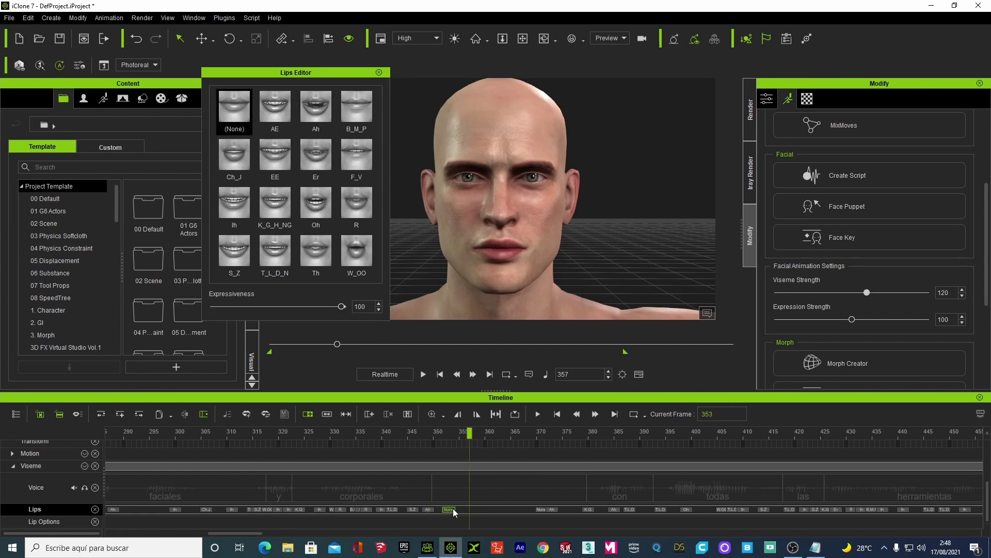
left_click(552, 510)
left_click(541, 510)
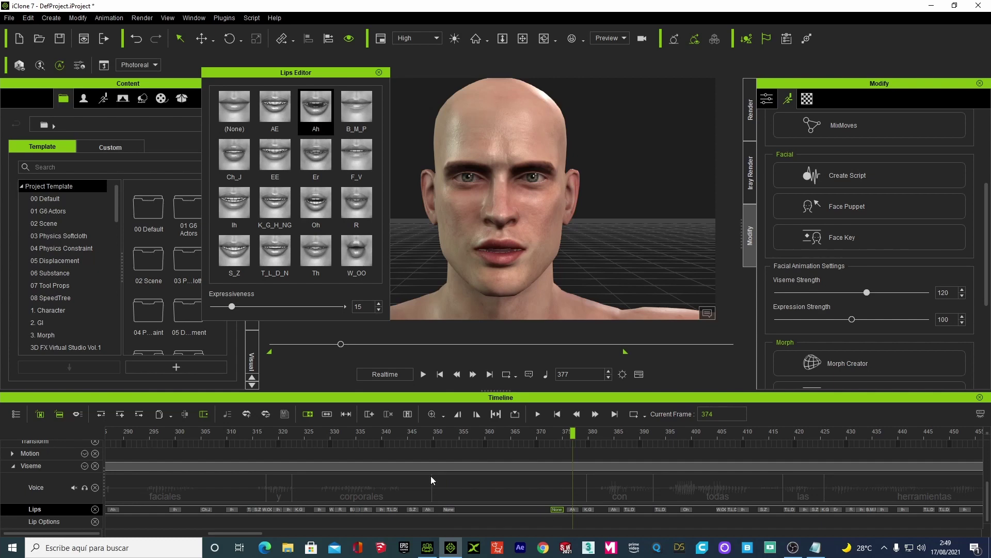
left_click(414, 433)
left_click(424, 374)
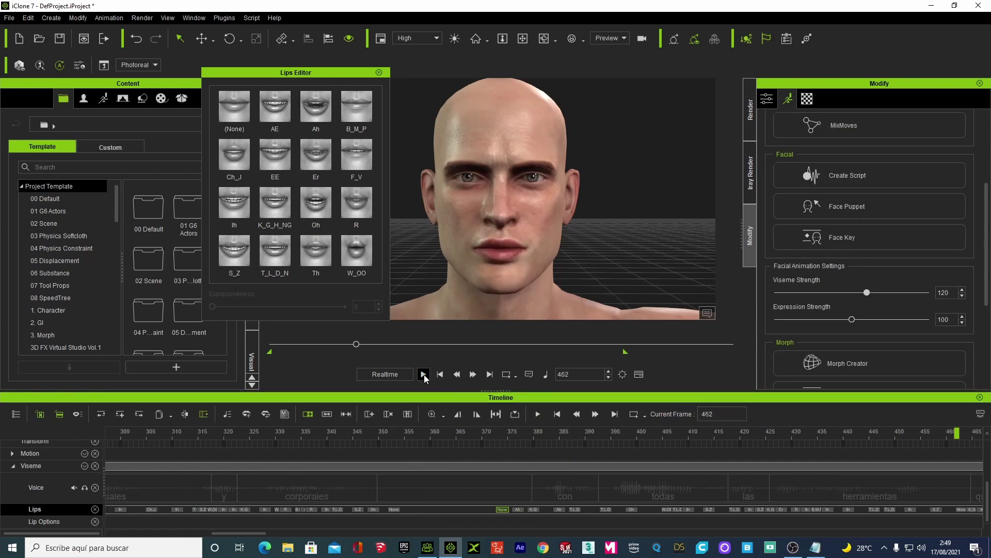
left_click(423, 373)
Add None keys at frames 497 and 508, moving the Ah key later to frame 512.
left_click_drag(242, 531, 276, 528)
left_click_drag(587, 510, 579, 511)
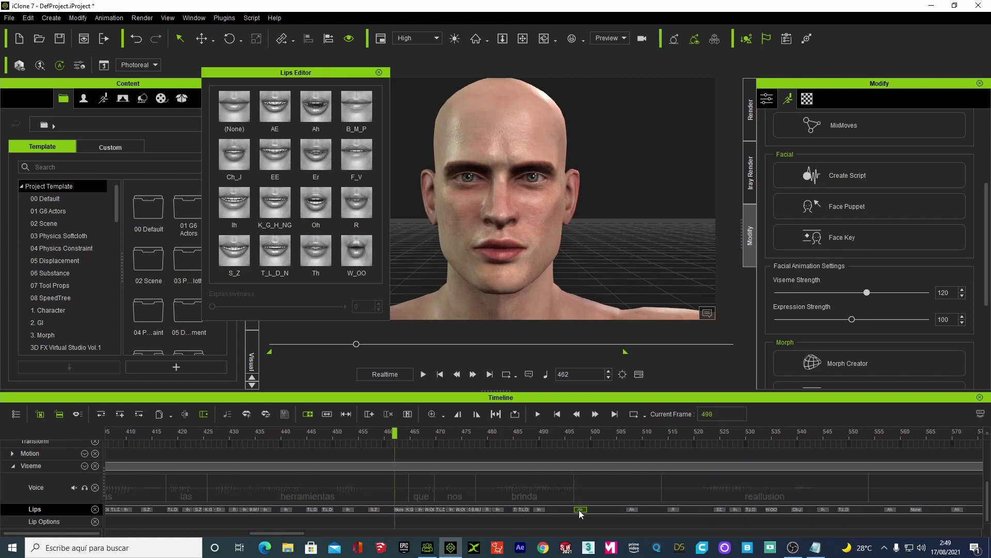
left_click(577, 439)
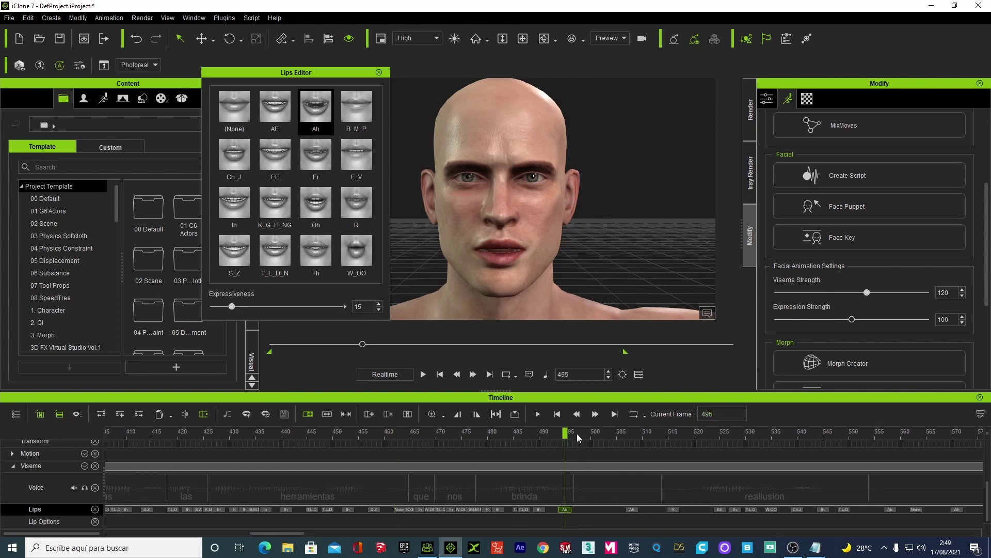
left_click(236, 112)
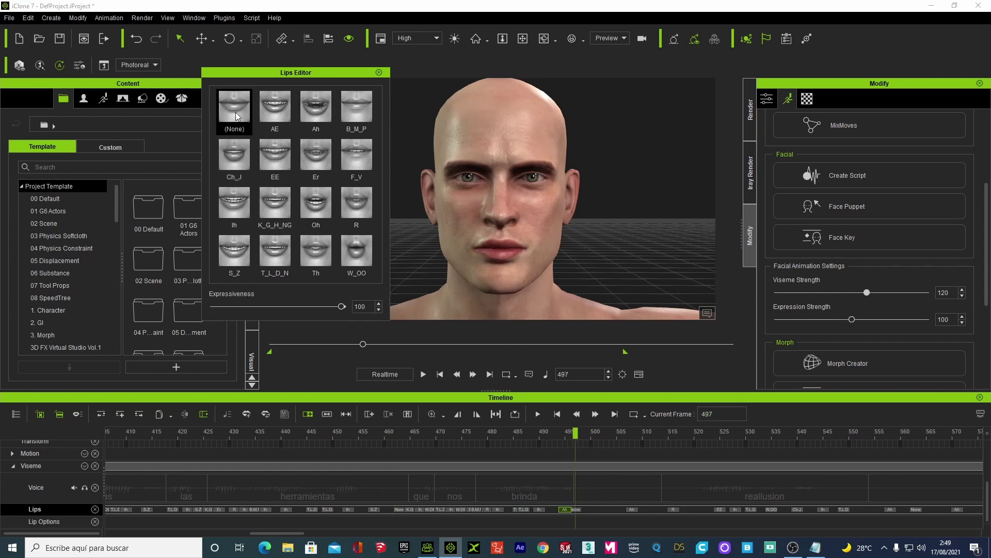
left_click_drag(581, 435, 627, 435)
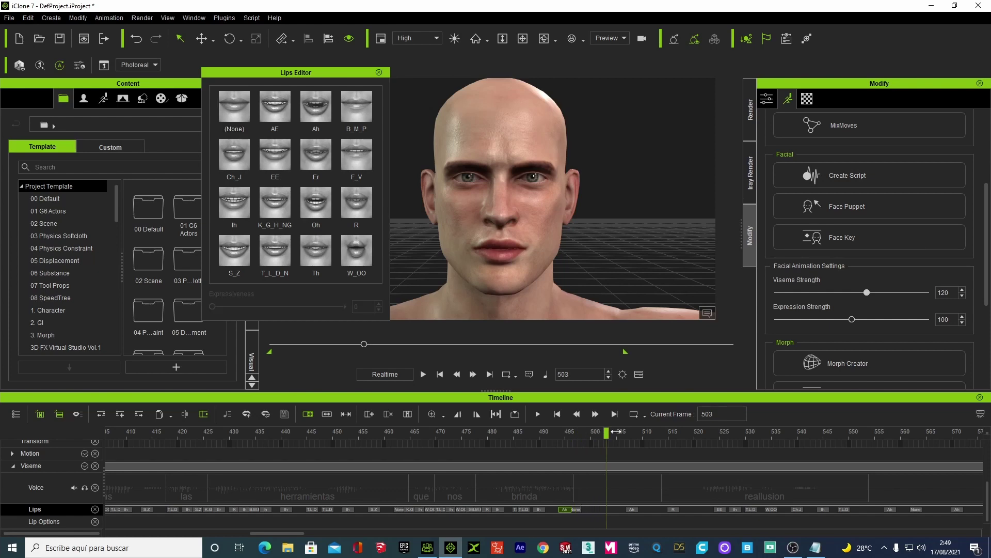
left_click_drag(635, 509, 657, 509)
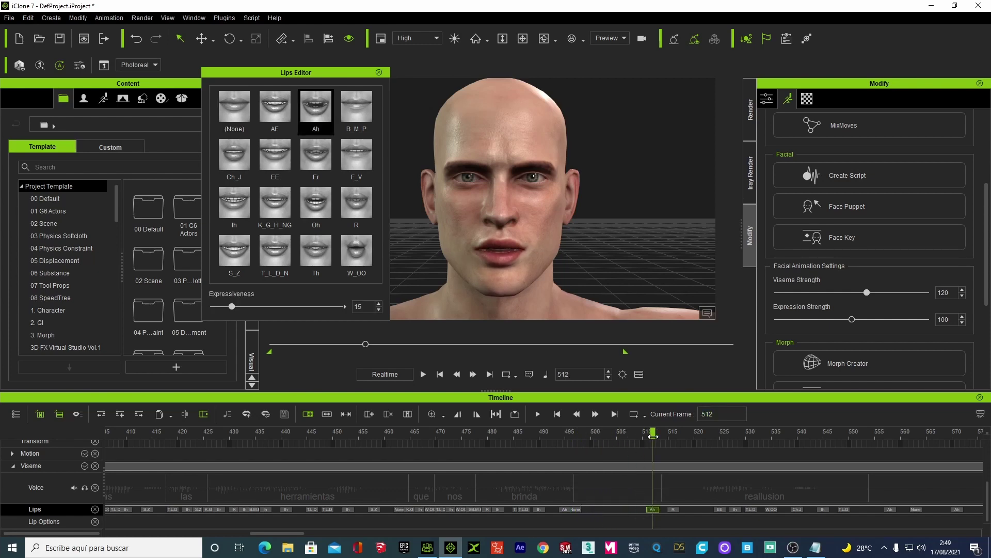
left_click_drag(627, 435, 632, 436)
left_click(238, 124)
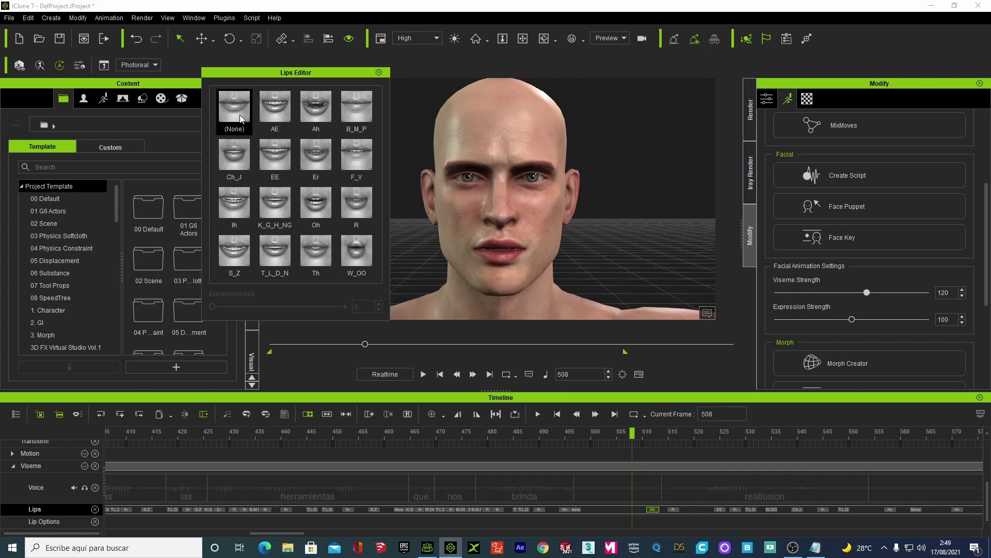
left_click(542, 429)
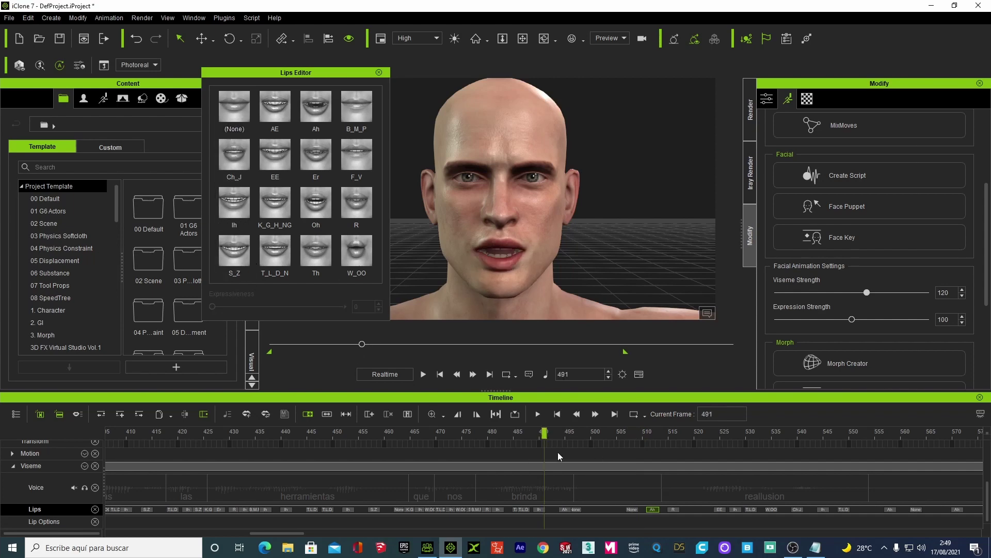
Add a None viseme key at frame 1412 on 'faciales' and replay the section to check.
left_click(424, 374)
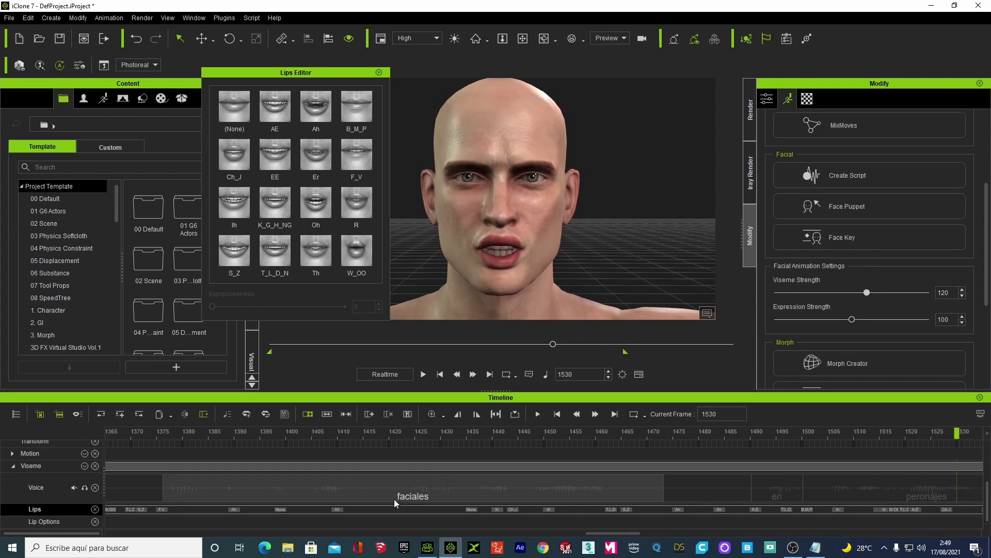
left_click(351, 441)
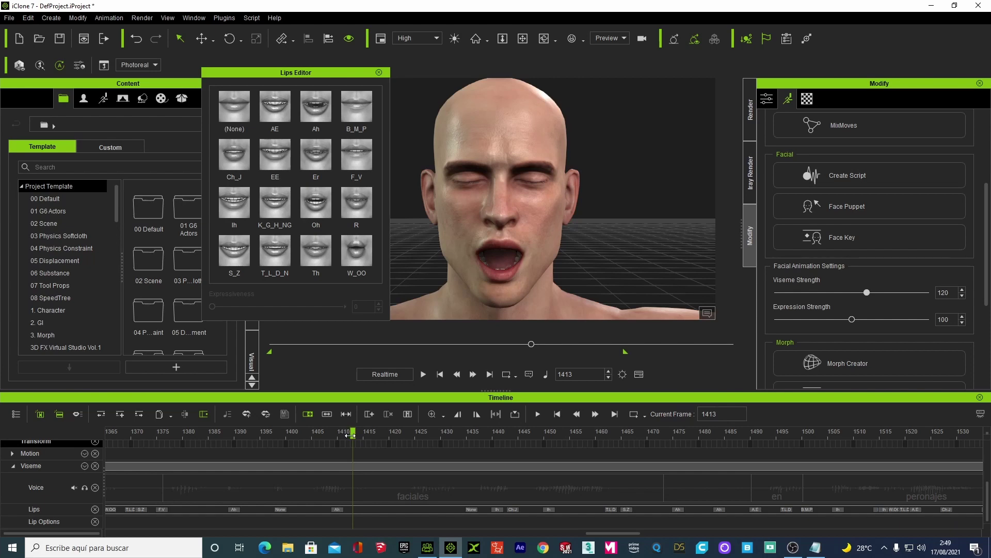
left_click_drag(354, 435, 349, 436)
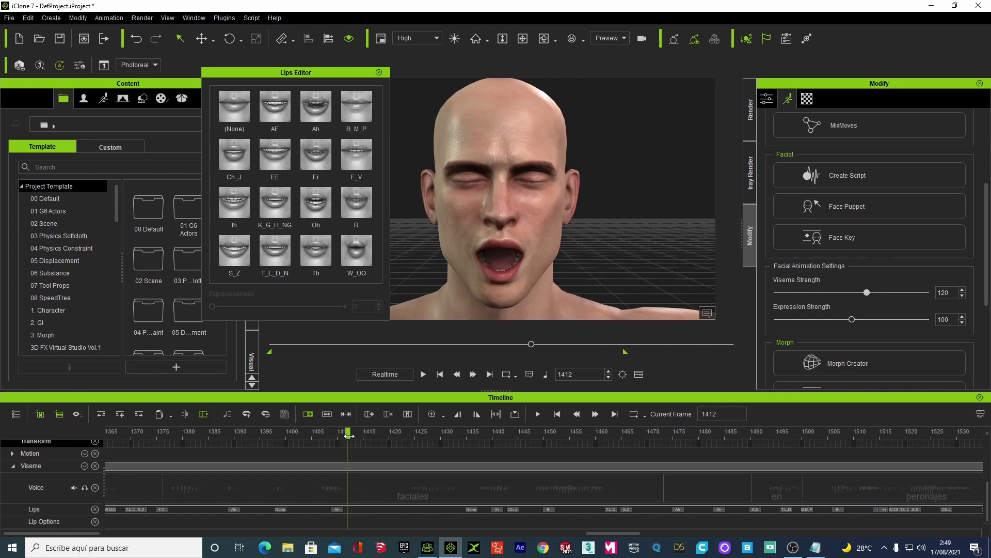
left_click(246, 117)
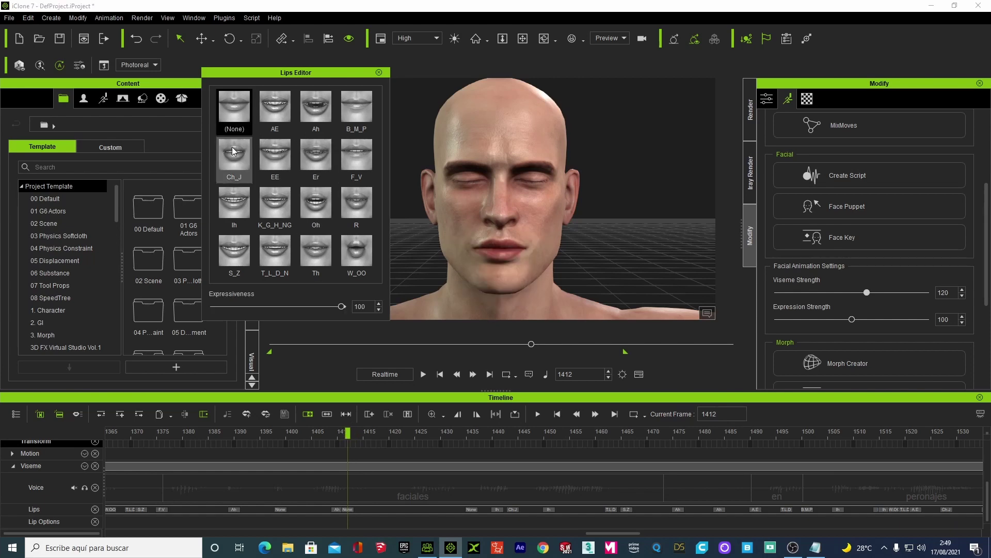
left_click(209, 444)
left_click(423, 374)
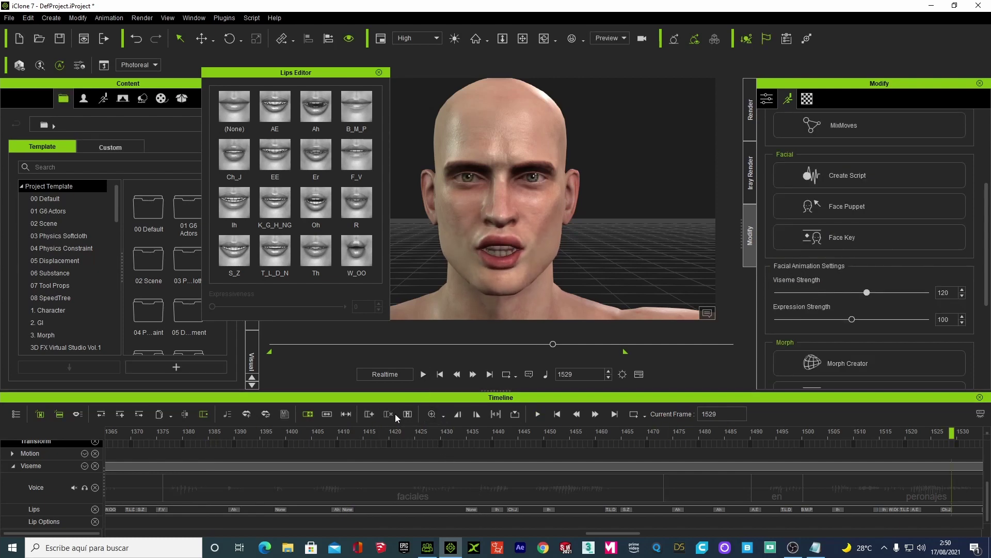
left_click(367, 441)
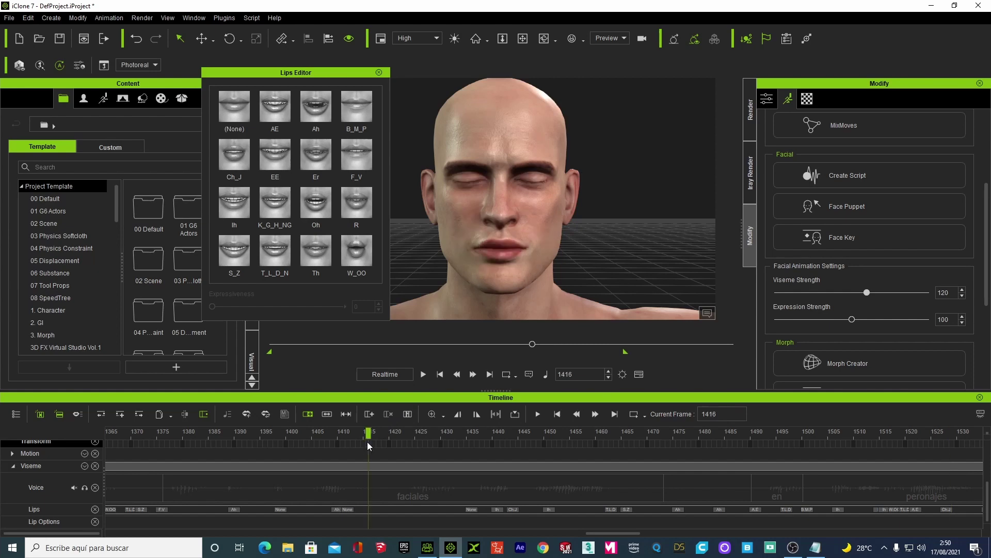
left_click(423, 374)
left_click(423, 374)
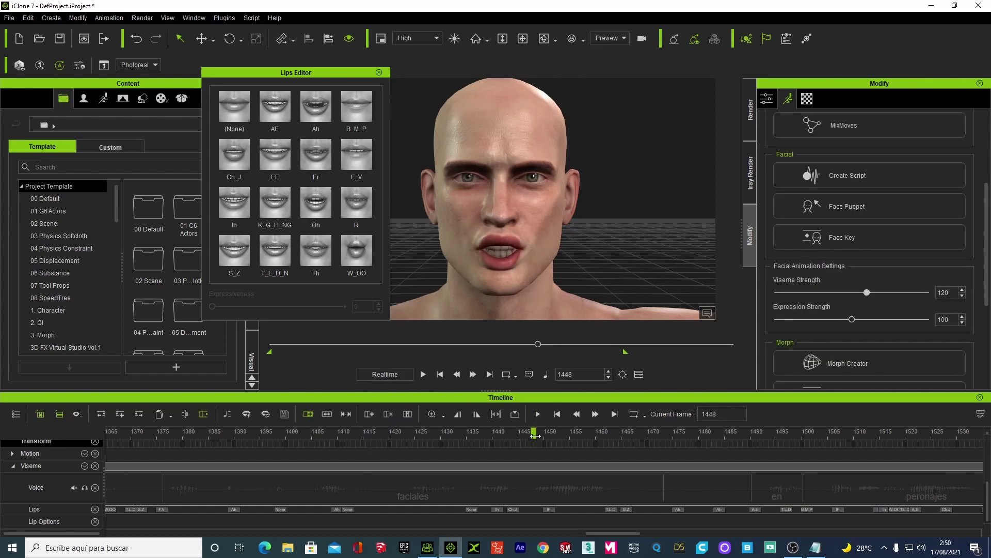
Move that key to frame 1430 as Ch_J and add a None key at frame 1426.
left_click(451, 435)
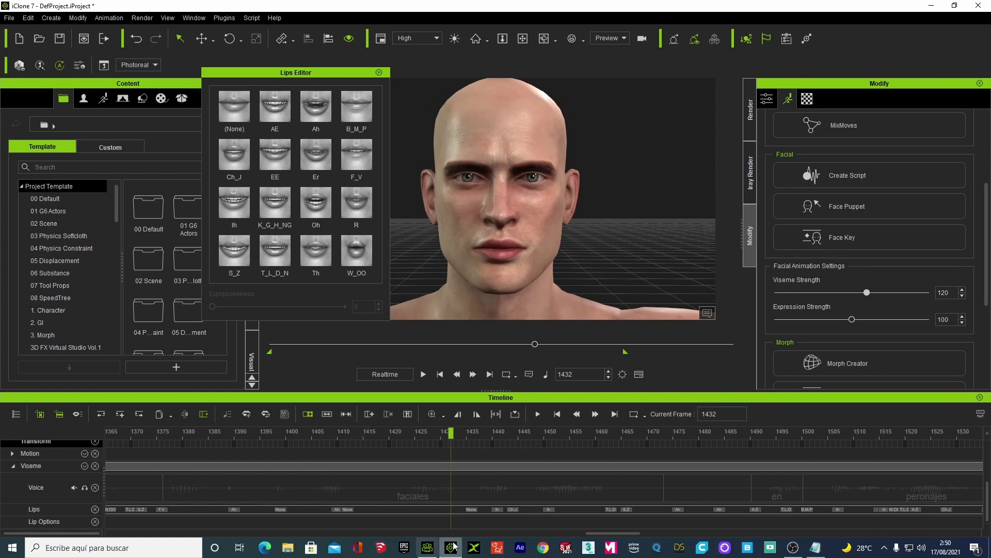
left_click_drag(472, 507, 441, 509)
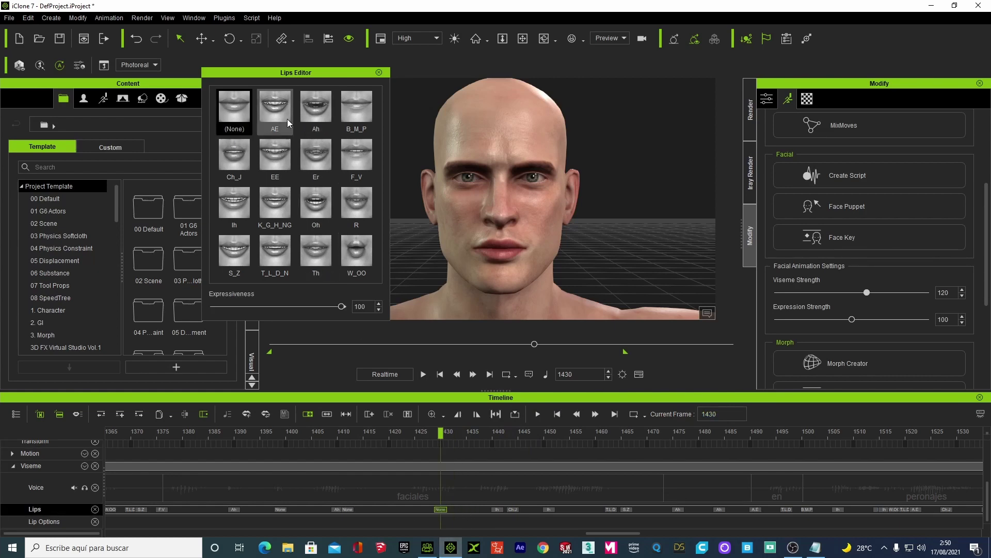
left_click(239, 158)
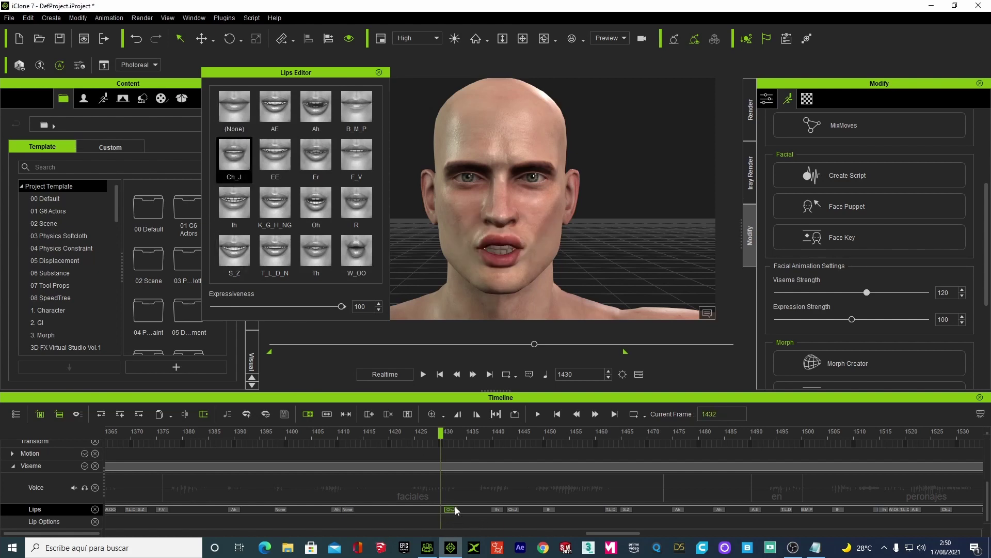
left_click(420, 434)
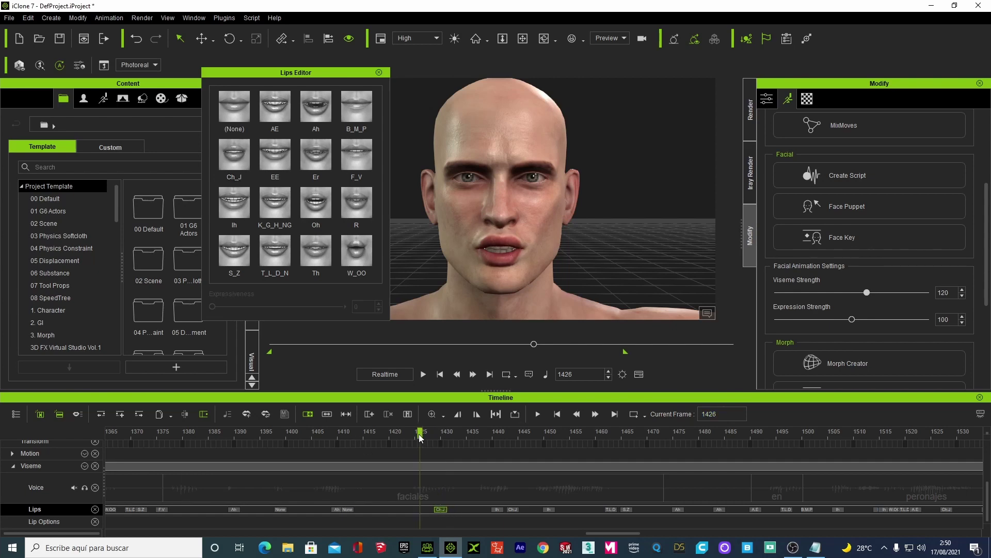
left_click(235, 108)
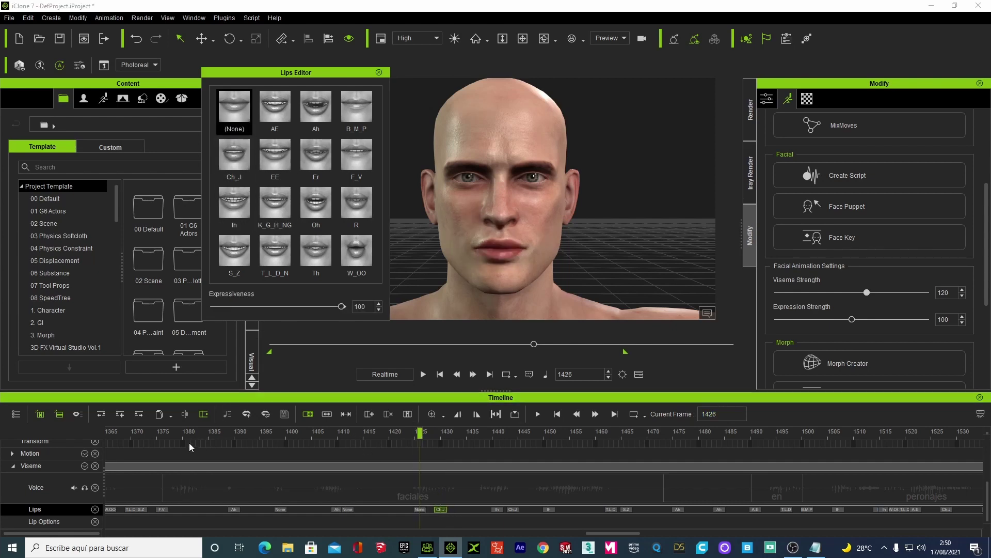
left_click(178, 434)
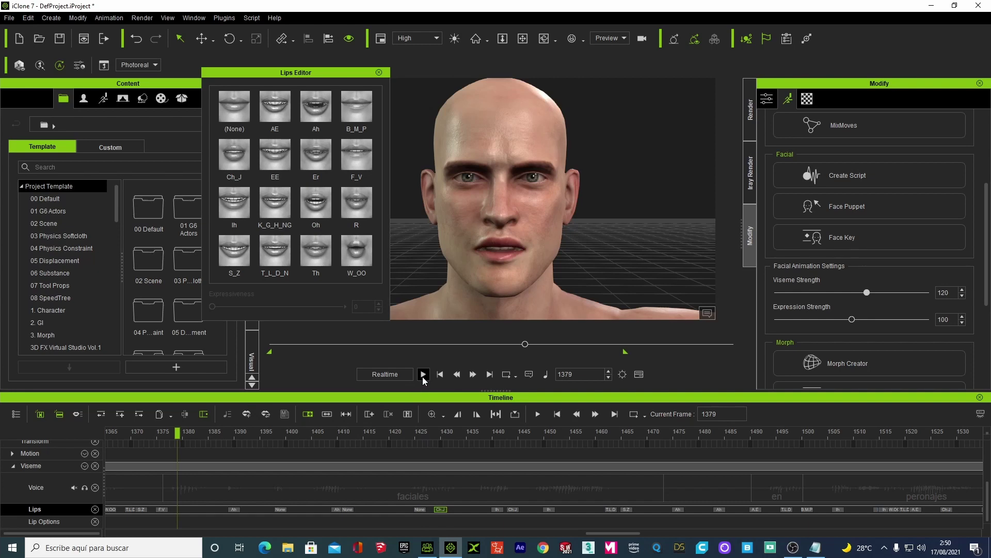
Change the frame-1430 viseme from Ch_J to Oh and replay from frame 1378.
left_click(422, 376)
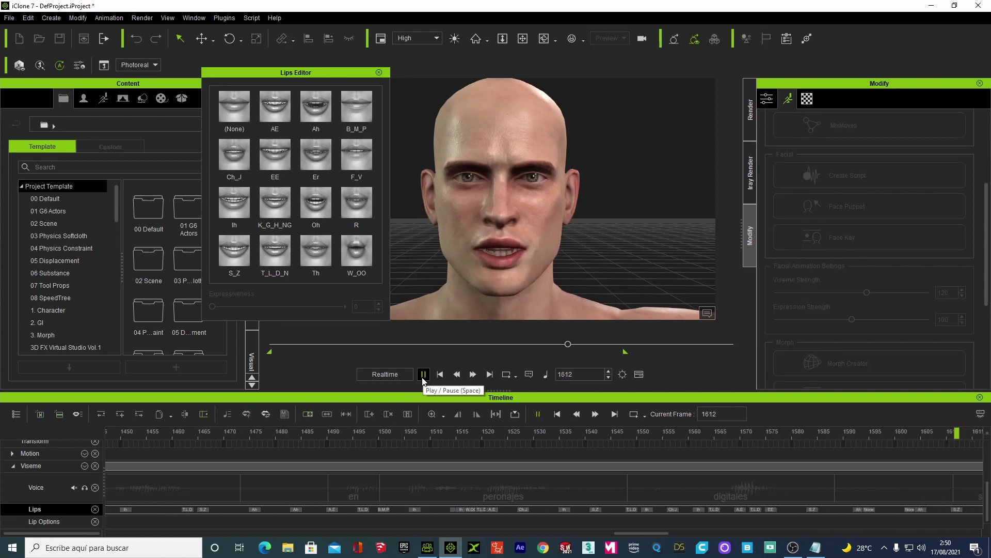
left_click(422, 377)
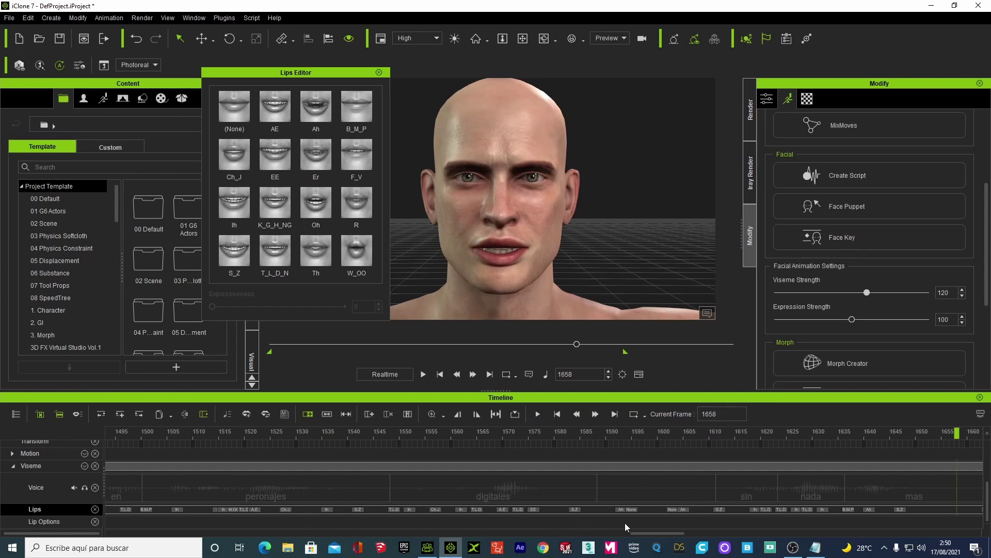
left_click_drag(648, 531, 600, 541)
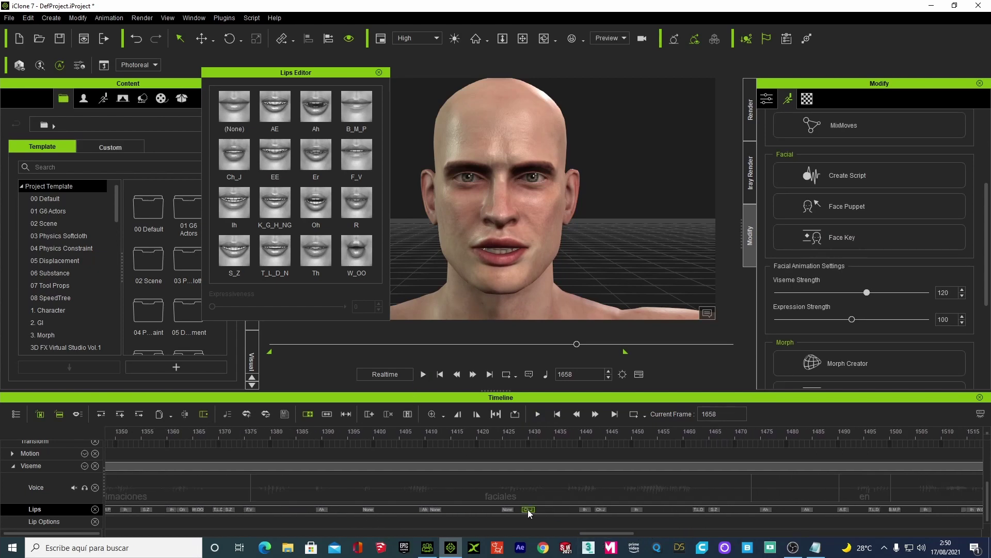
left_click(528, 509)
left_click(506, 510)
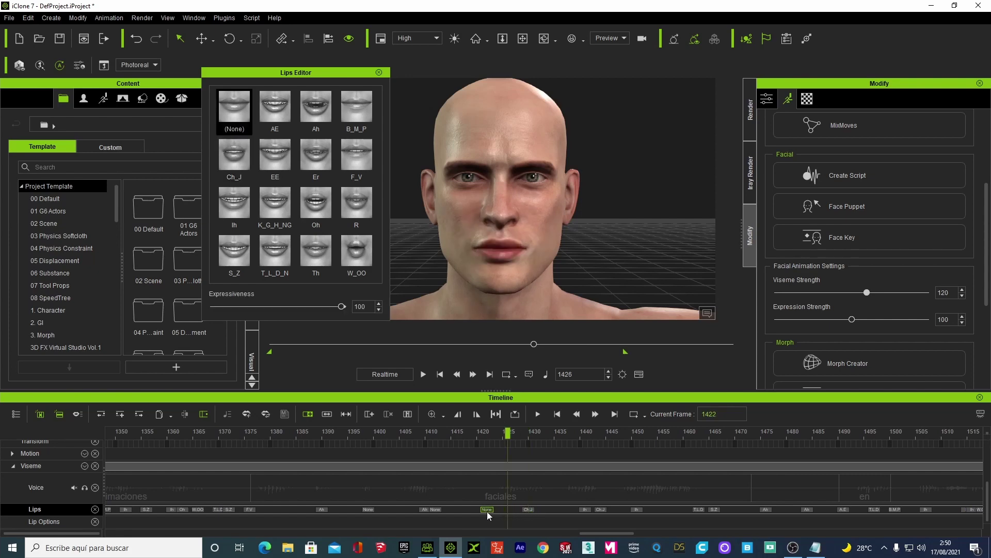
left_click(528, 508)
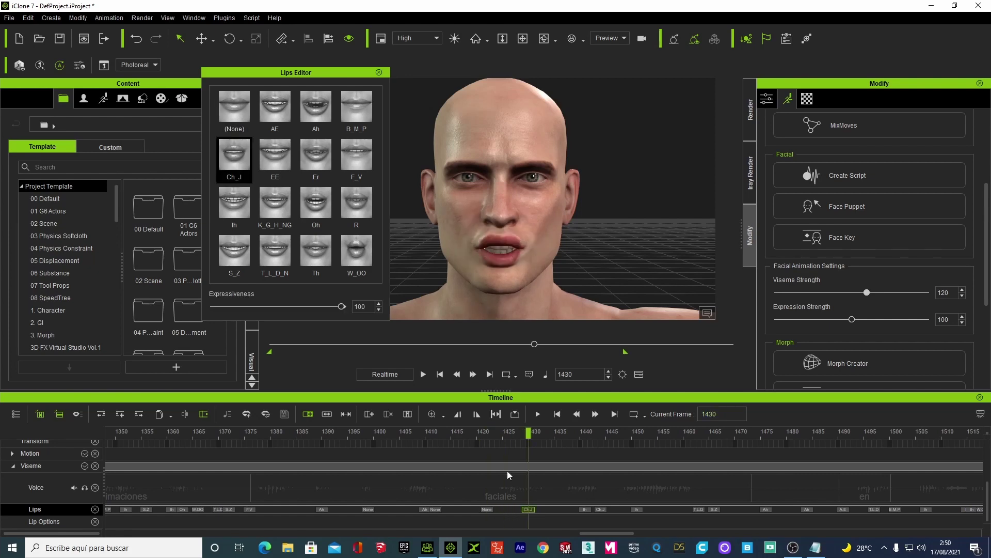
left_click(327, 194)
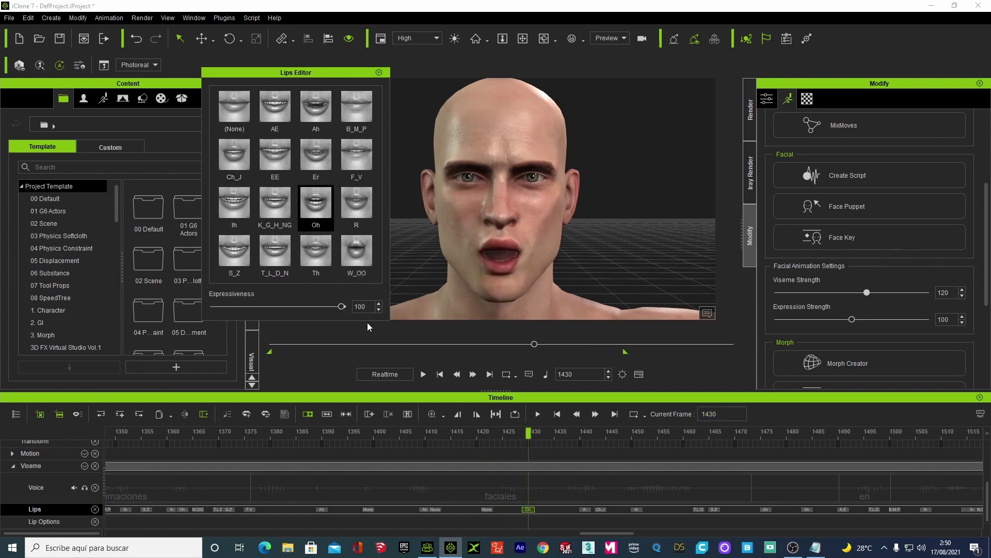
left_click(261, 432)
left_click(423, 374)
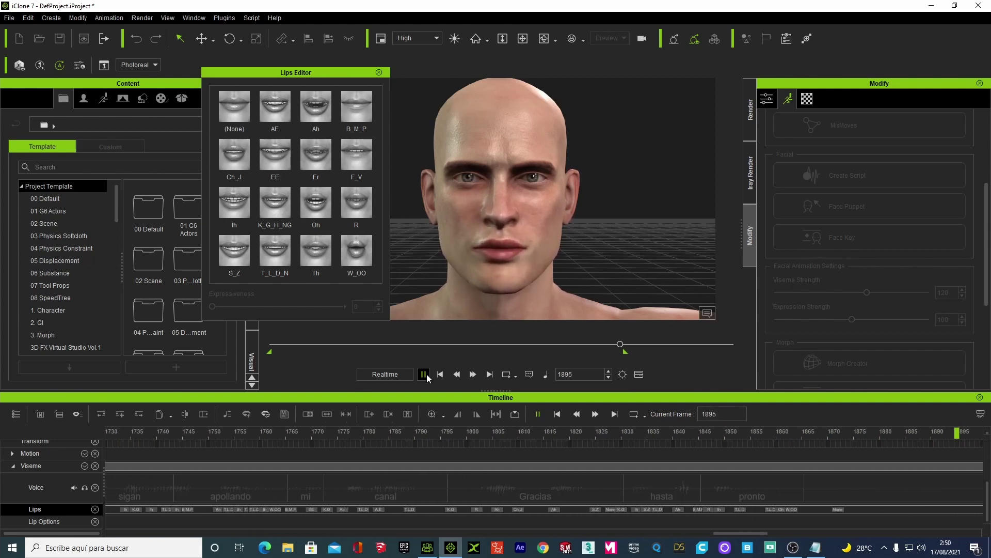
Stop playback at frame 1912 and close the Lips Editor window.
left_click(424, 374)
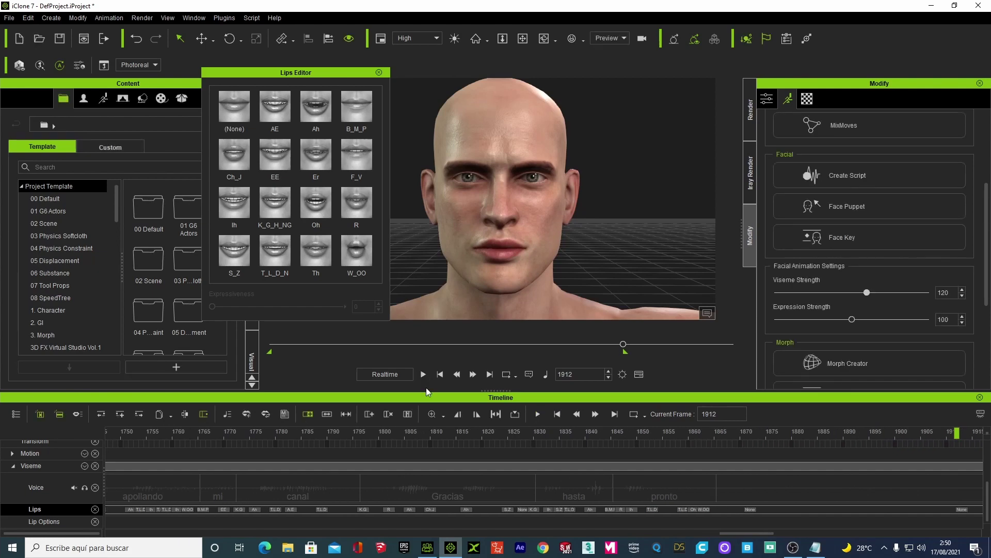
left_click(379, 73)
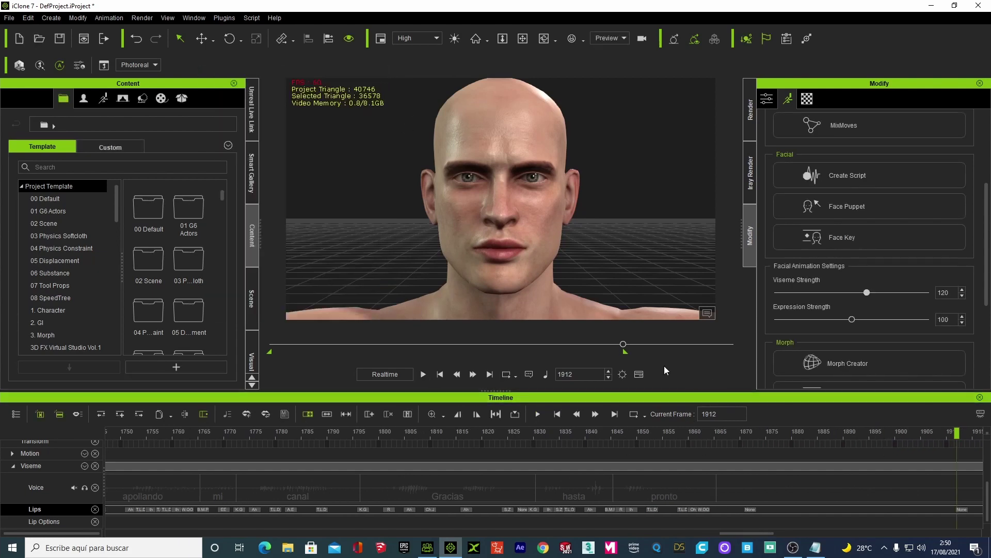